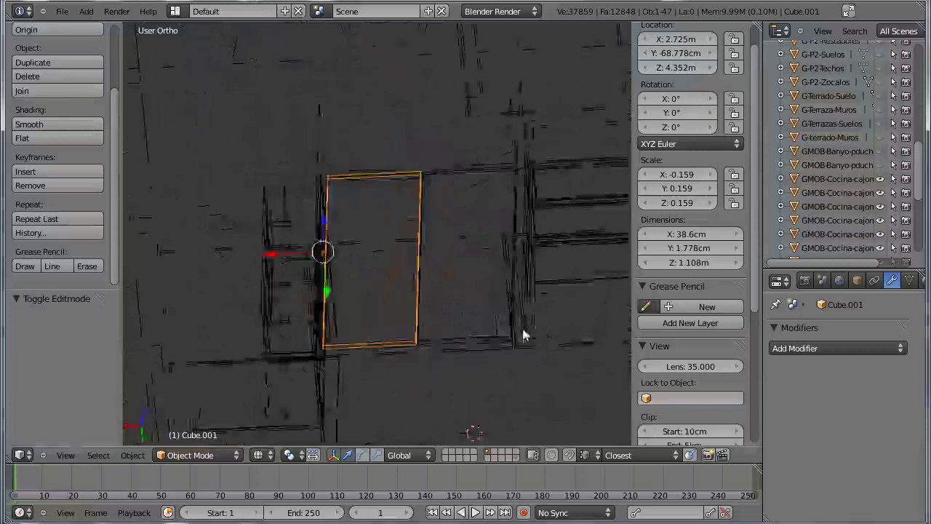
Switch to solid shading, then start a Z rotation of the door and cancel it, leaving it unturned
key(z)
middle_drag(501, 343, 460, 355)
key(r)
key(z)
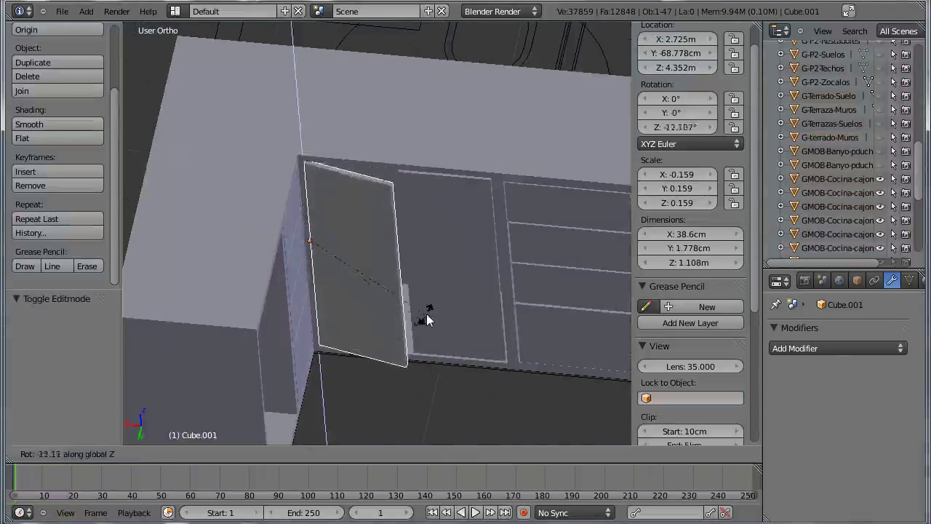
key(Escape)
Orbit and zoom around the whole L-shaped cabinet, ending in the front orthographic view
middle_drag(531, 305, 316, 291)
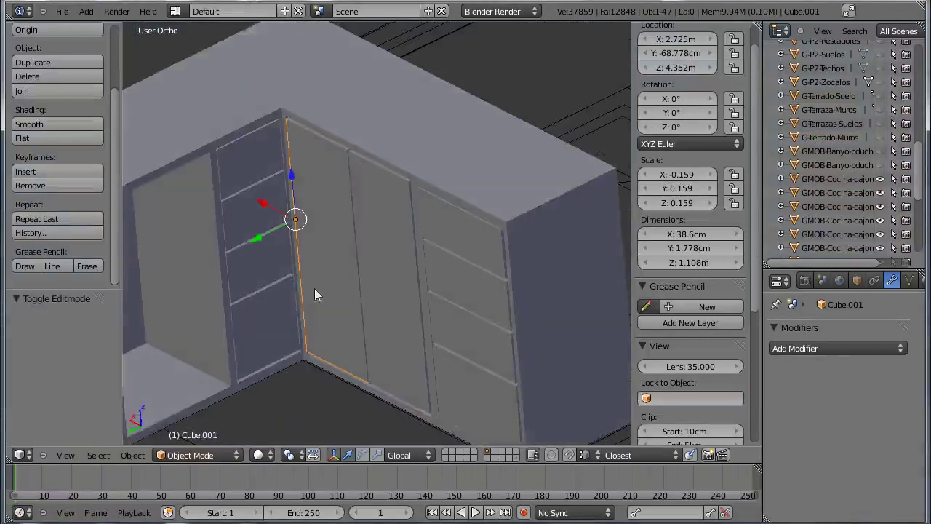
scroll(392, 266, down, 3)
middle_drag(412, 258, 487, 290)
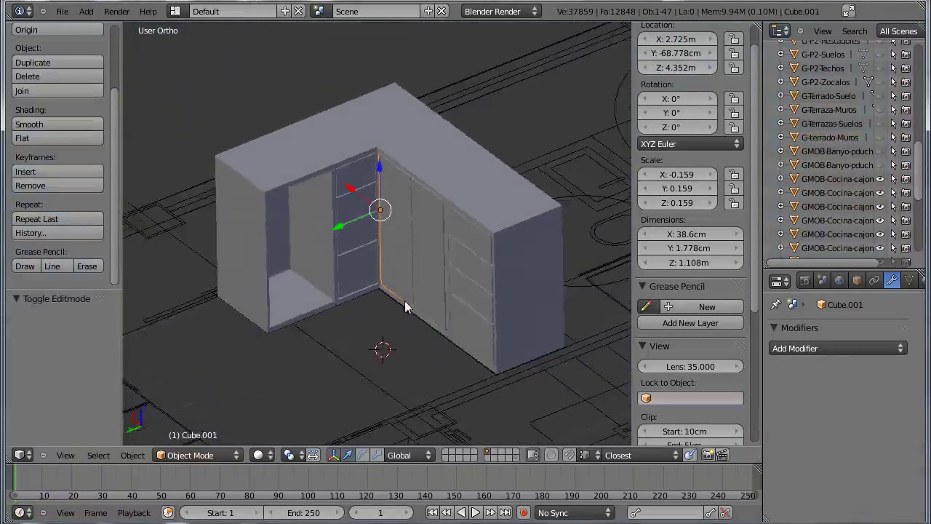
scroll(432, 292, up, 2)
scroll(473, 284, up, 1)
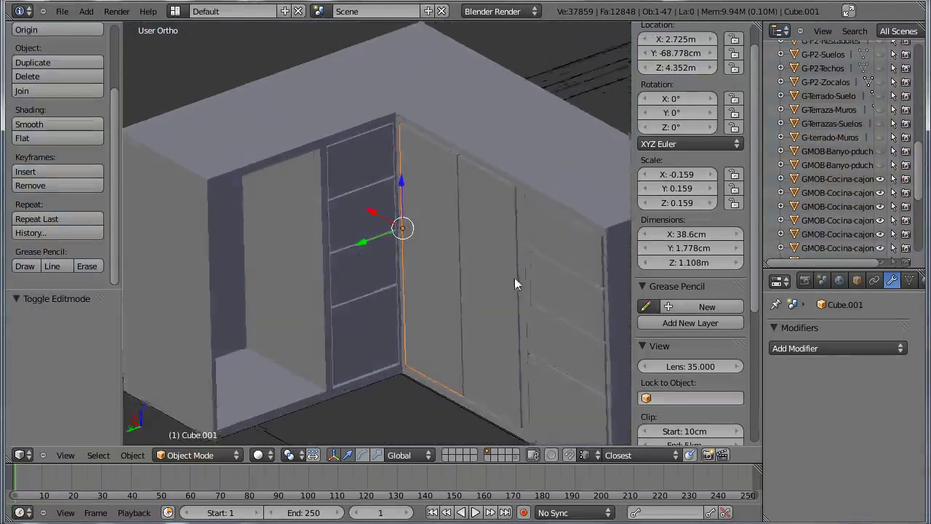
middle_drag(514, 278, 482, 314)
key(KP_1)
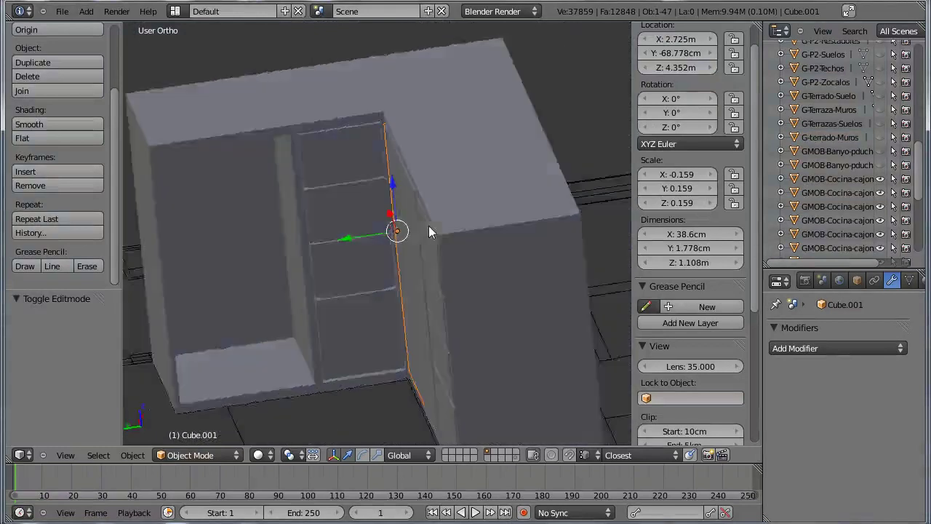
Add a cube mesh and scale it down twice to about 3.4 cm across
click(85, 11)
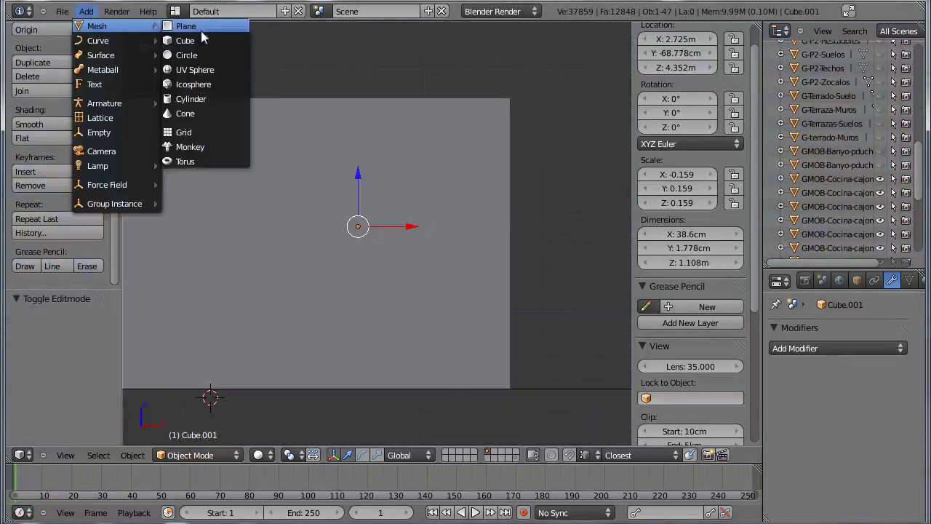
click(200, 39)
key(s)
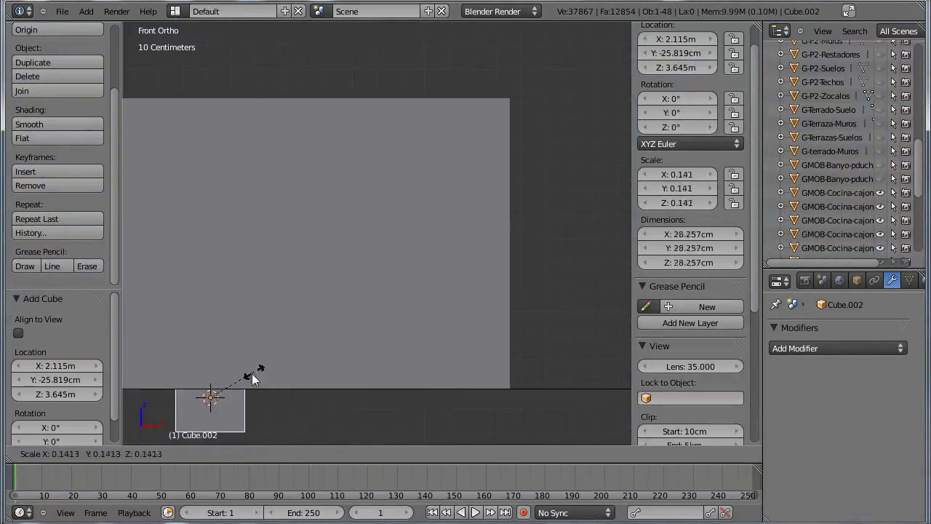
click(244, 380)
shift+middle_drag(233, 372, 314, 324)
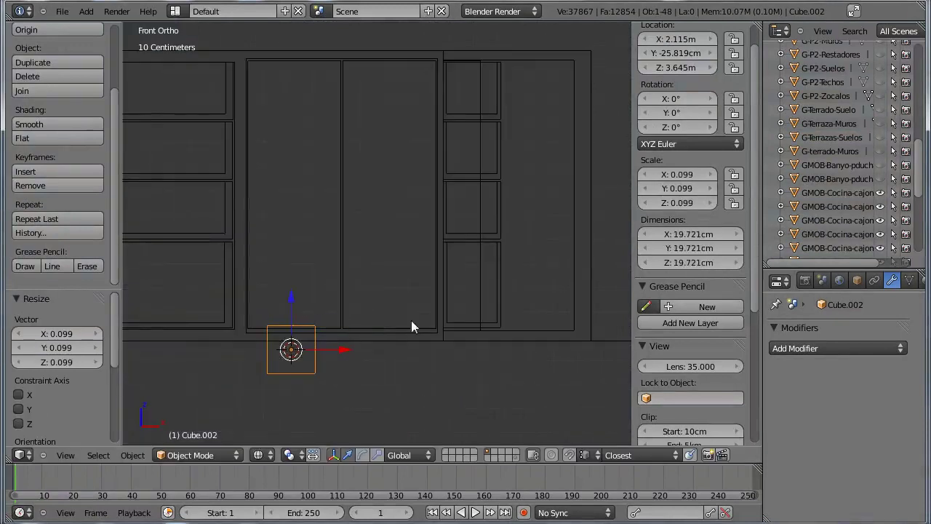
key(s)
click(316, 347)
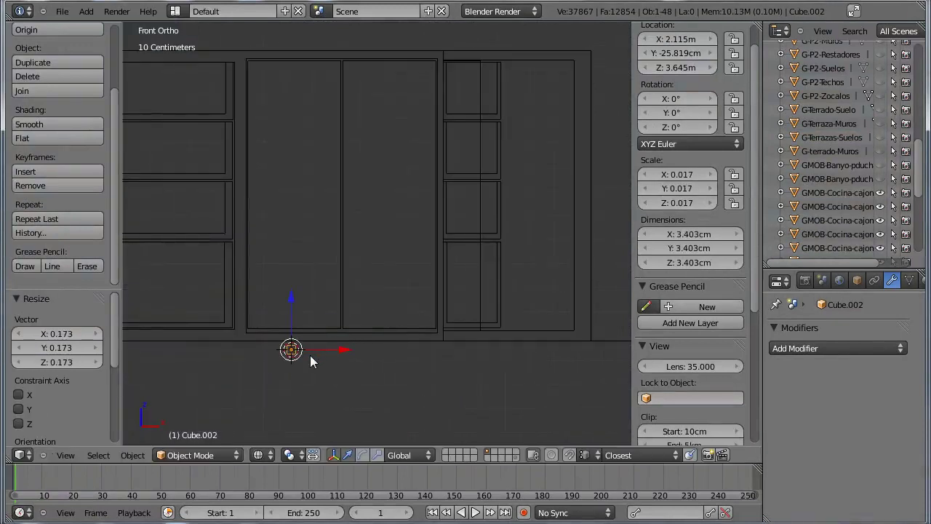
Move the cube onto the lower drawer front and select one of its faces in Edit Mode
key(g)
click(183, 259)
scroll(181, 257, up, 2)
shift+middle_drag(182, 258, 394, 293)
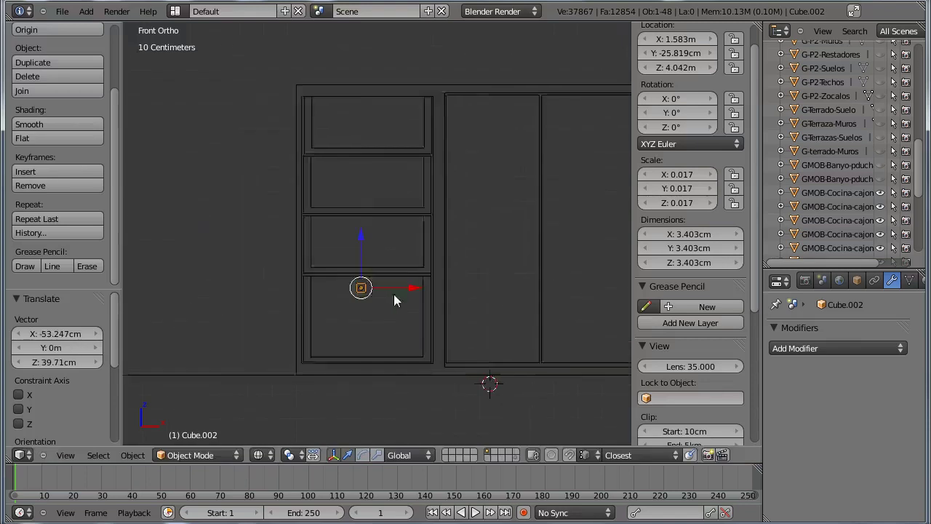
key(Tab)
right_click(364, 340)
Stretch the cube sideways by moving the selected face along X twice
key(g)
key(x)
click(380, 344)
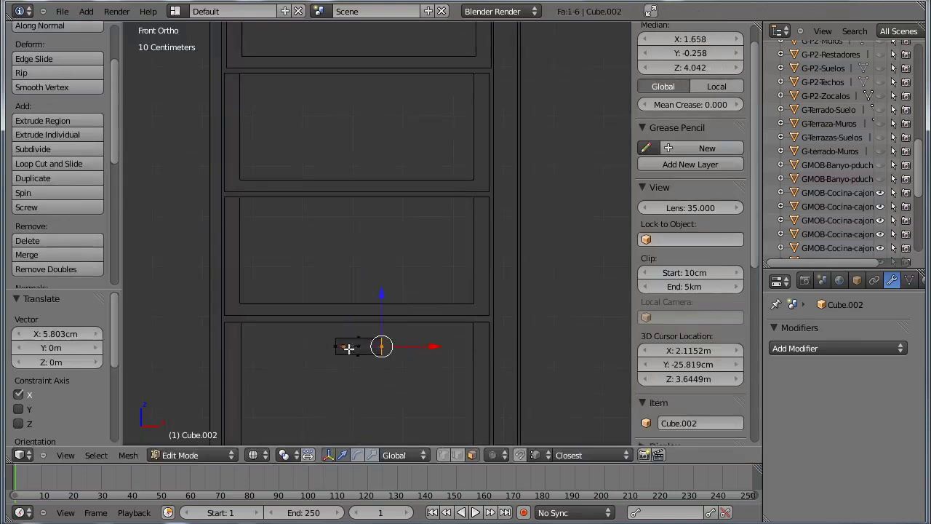
key(g)
click(320, 346)
mouse_move(321, 346)
middle_down()
mouse_move(343, 284)
mouse_move(468, 332)
mouse_move(297, 327)
mouse_move(517, 314)
mouse_move(513, 258)
mouse_move(449, 262)
mouse_move(488, 291)
middle_up()
Scale the whole cube down to 0.438, then lengthen the bar by moving its end face along X
key(a)
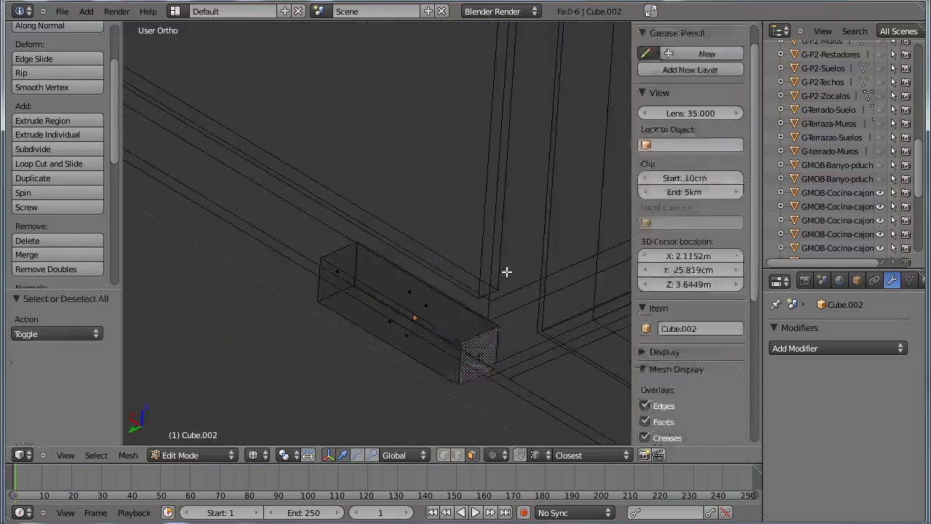
key(a)
key(s)
click(439, 330)
right_click(440, 330)
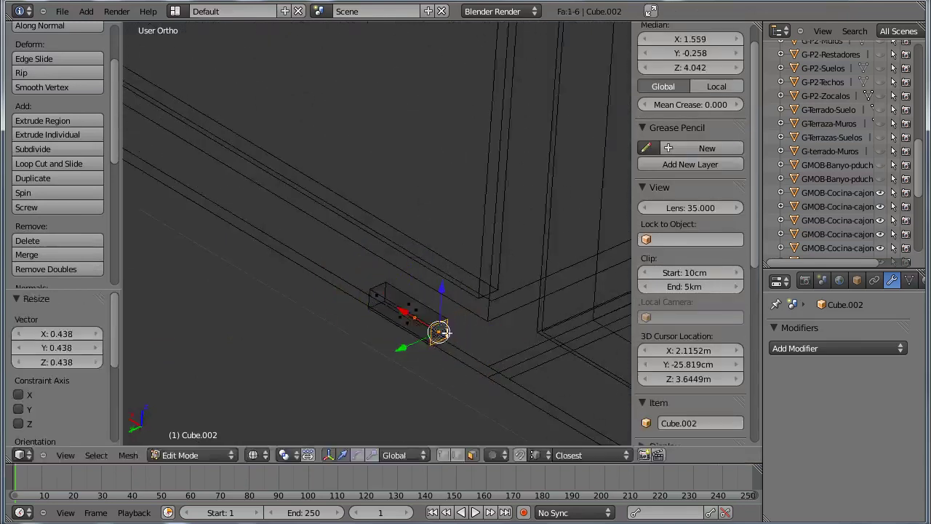
key(g)
key(x)
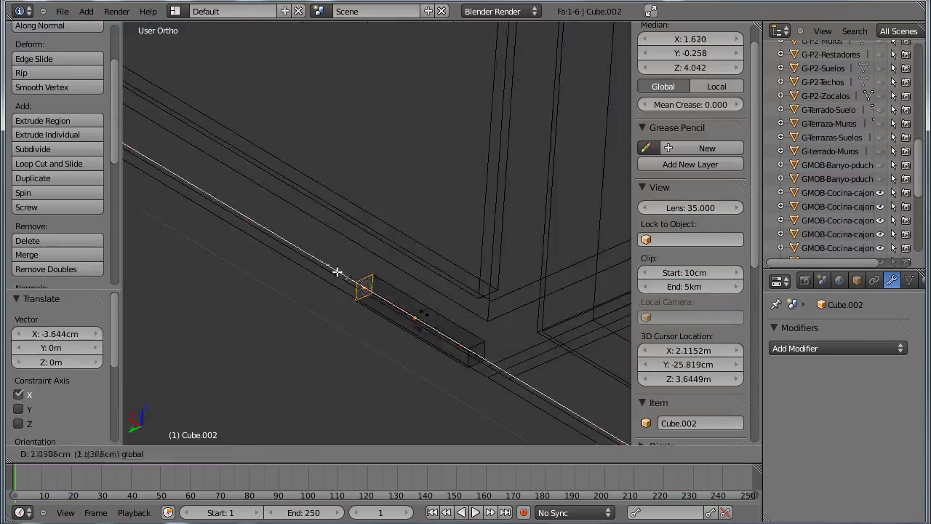
click(339, 271)
Extrude the bar's upper and lower side faces outward, then return to Object Mode
middle_drag(484, 323, 457, 343)
right_click(441, 324)
key(e)
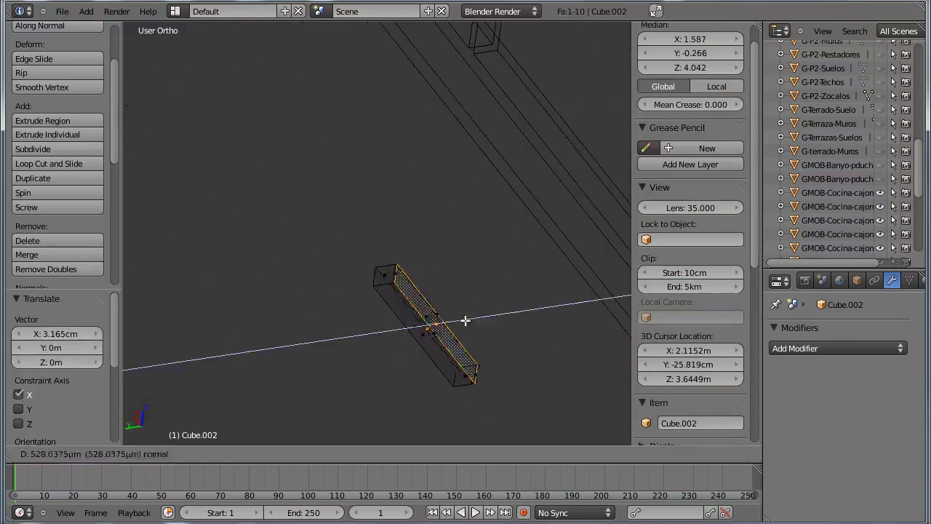
click(484, 320)
right_click(435, 338)
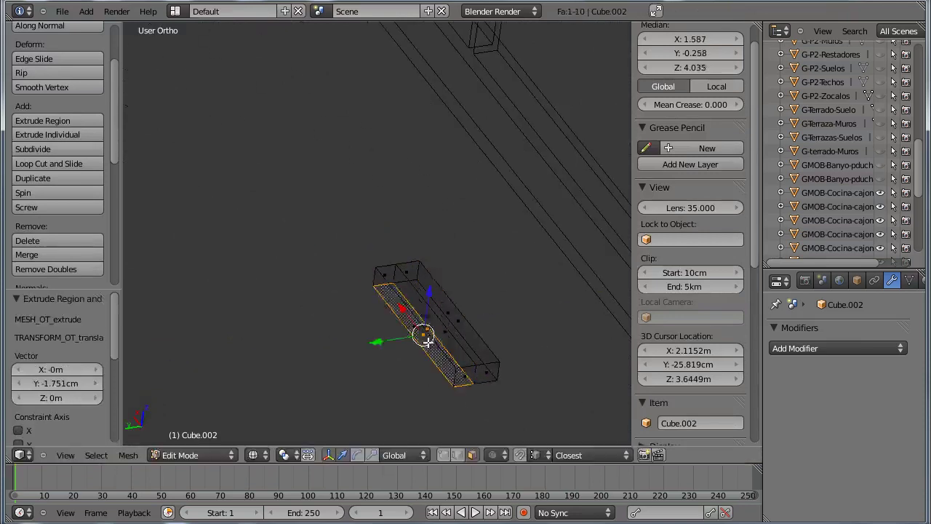
key(e)
click(424, 358)
key(Tab)
scroll(512, 308, down, 3)
Slide the handle along Y onto the lowest drawer front and shift it 3.7 cm along X
key(z)
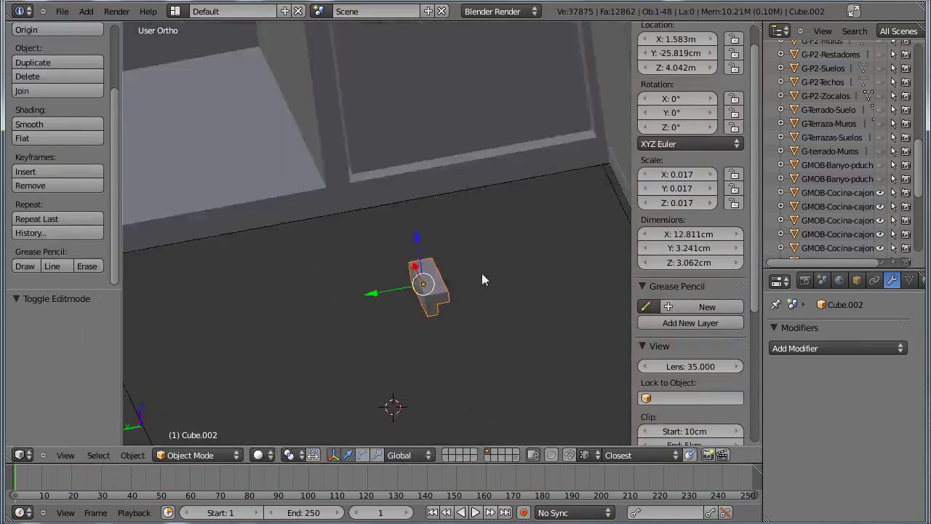
scroll(481, 272, up, 3)
scroll(465, 282, down, 3)
drag(360, 275, 493, 247)
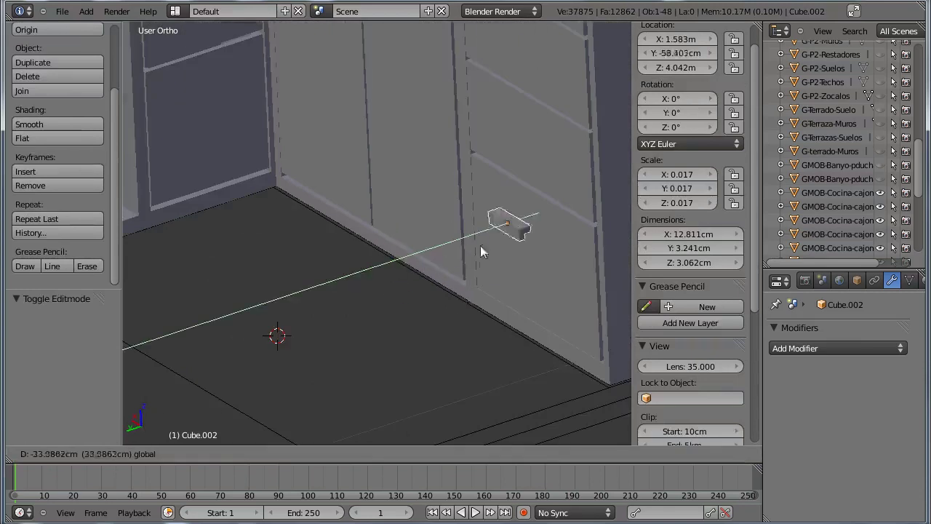
click(499, 238)
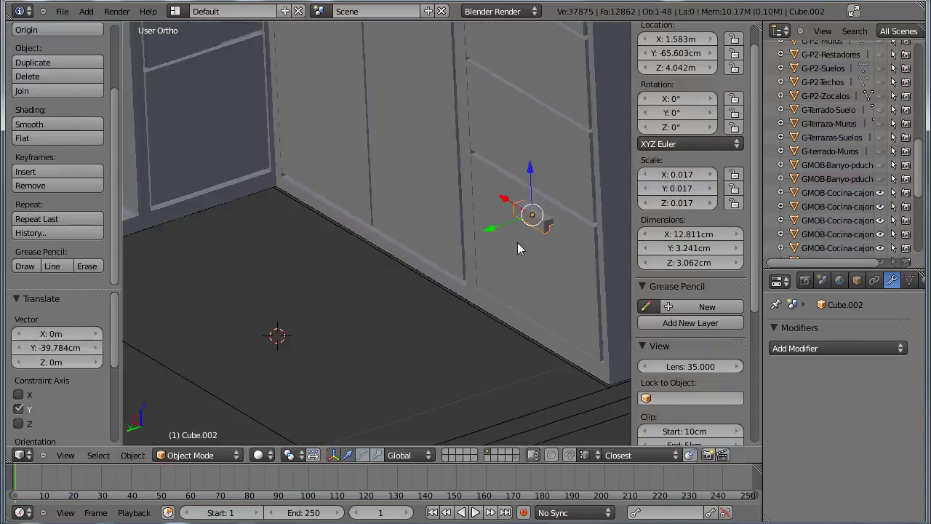
mouse_move(542, 263)
middle_down()
mouse_move(381, 351)
mouse_move(446, 341)
middle_up()
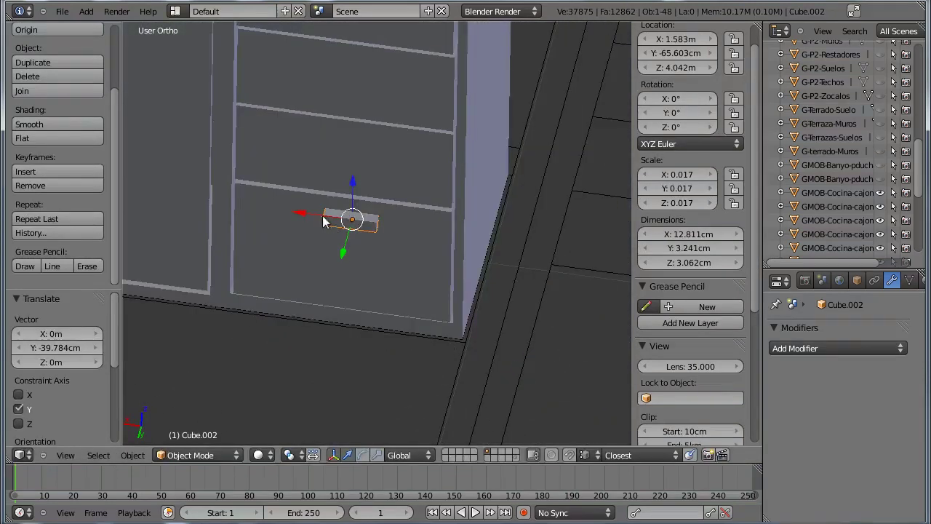
drag(325, 222, 333, 222)
middle_drag(358, 268, 349, 334)
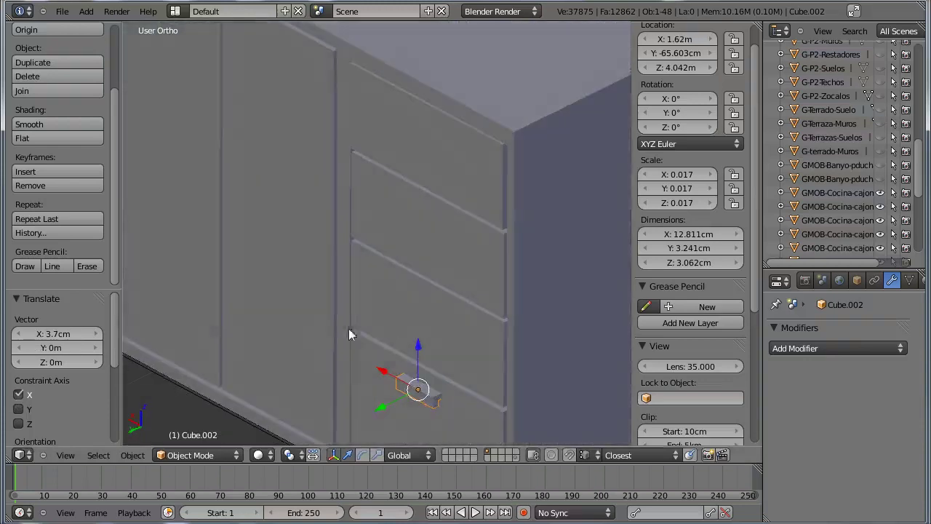
Rename the handle GMOB-Cocina-Tirador and make a linked duplicate of it
scroll(702, 360, down, 5)
scroll(705, 367, down, 2)
text(GMOB-Cocina-Tira)
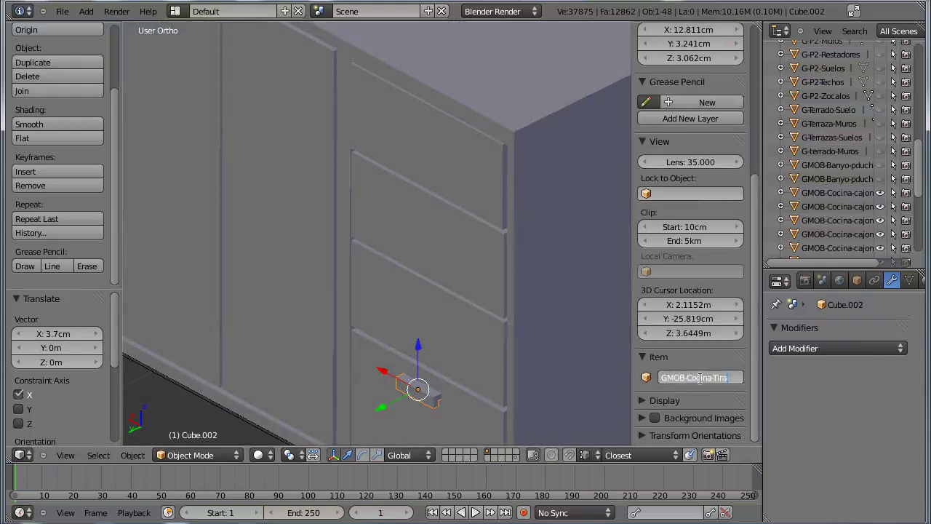
text(dor)
key(Return)
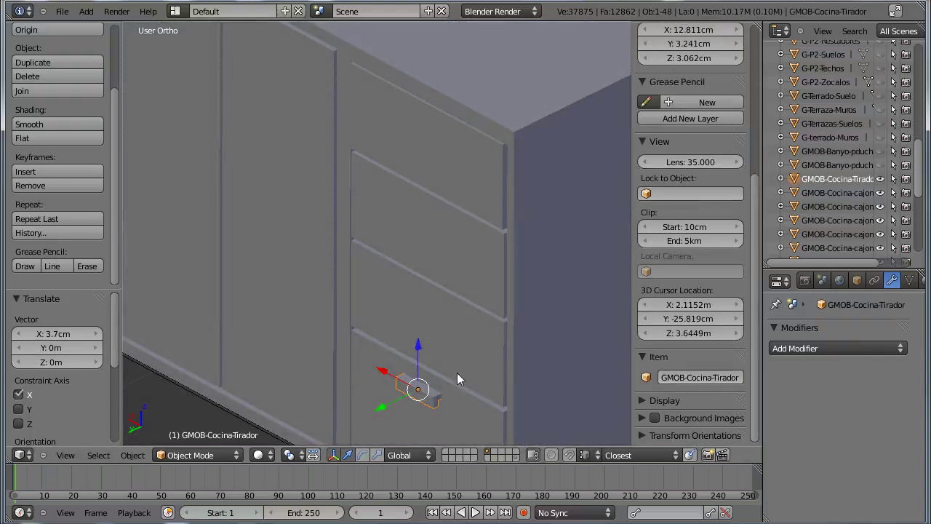
key(alt+d)
key(Escape)
Place linked handle copies on the three drawers above, moving each straight up along Z
key(g)
key(z)
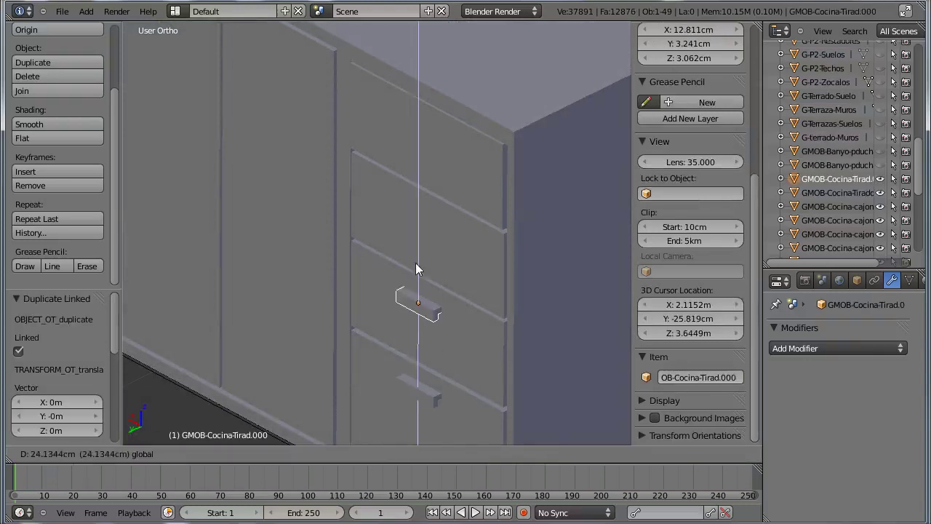
click(415, 262)
key(alt+d)
key(z)
click(414, 172)
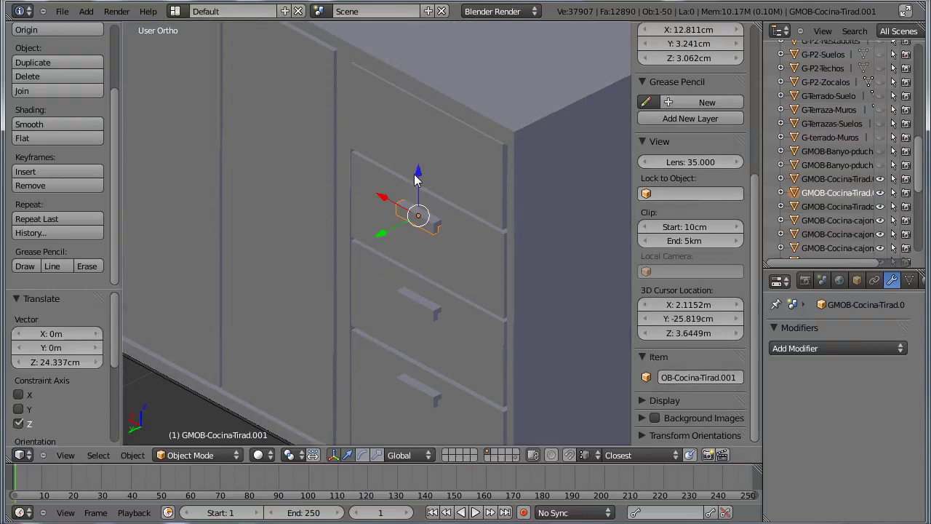
key(alt+d)
key(z)
click(420, 91)
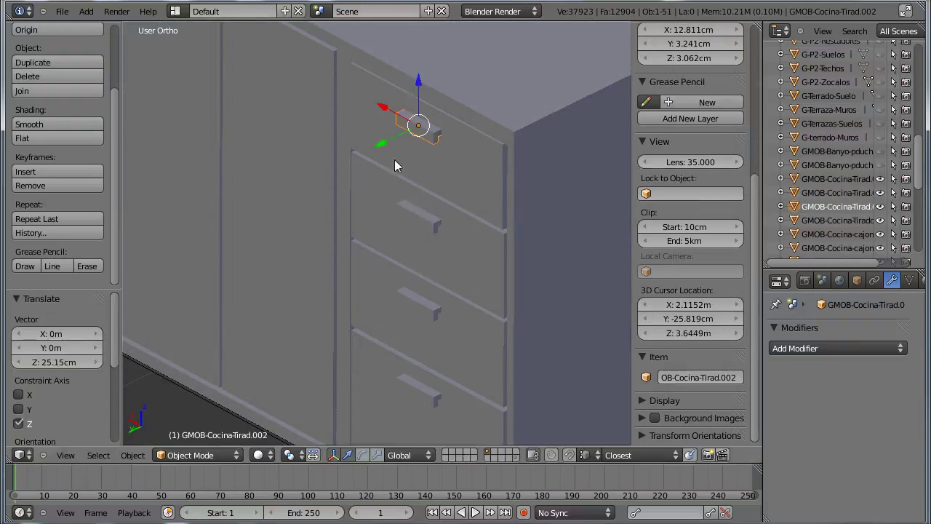
Select the drawer handles and drop a linked copy beside them in top view
mouse_move(395, 162)
middle_down()
mouse_move(528, 202)
mouse_move(517, 191)
middle_up()
shift+click(505, 228)
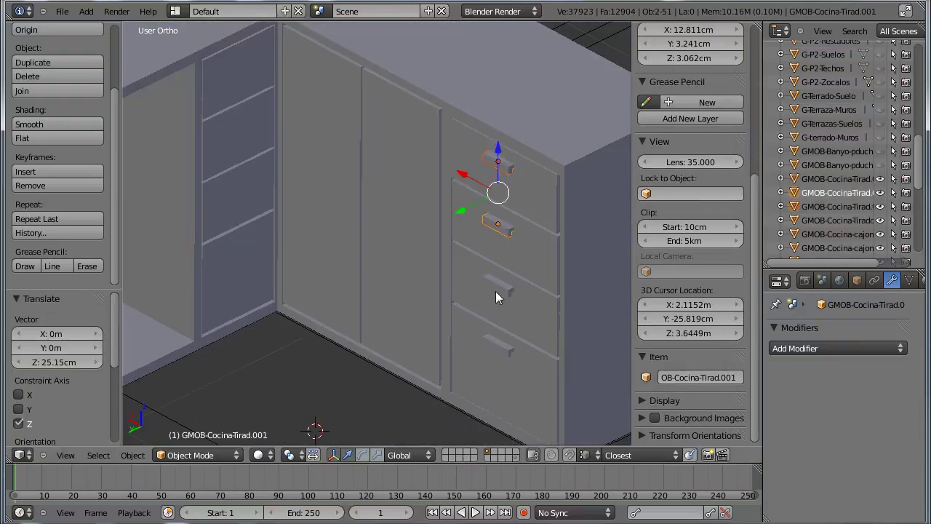
shift+click(496, 289)
shift+click(498, 350)
key(KP_7)
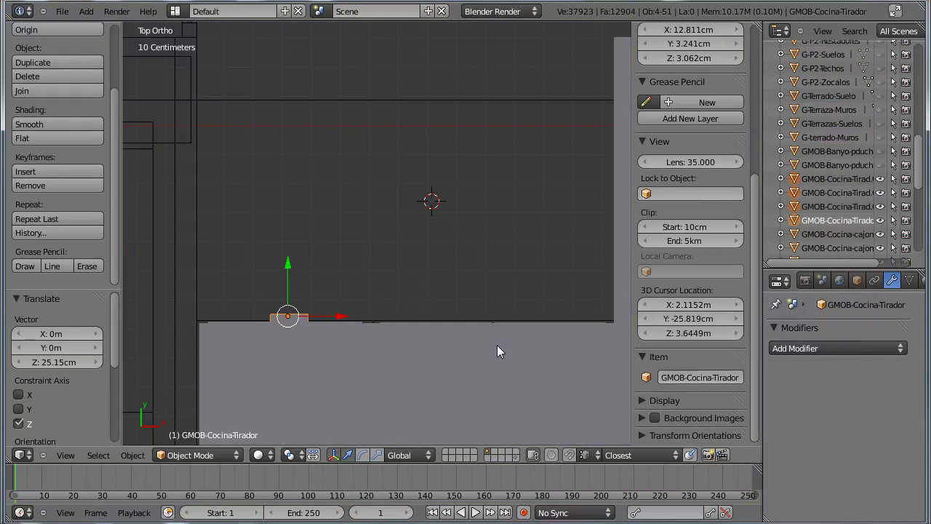
key(alt+d)
click(625, 297)
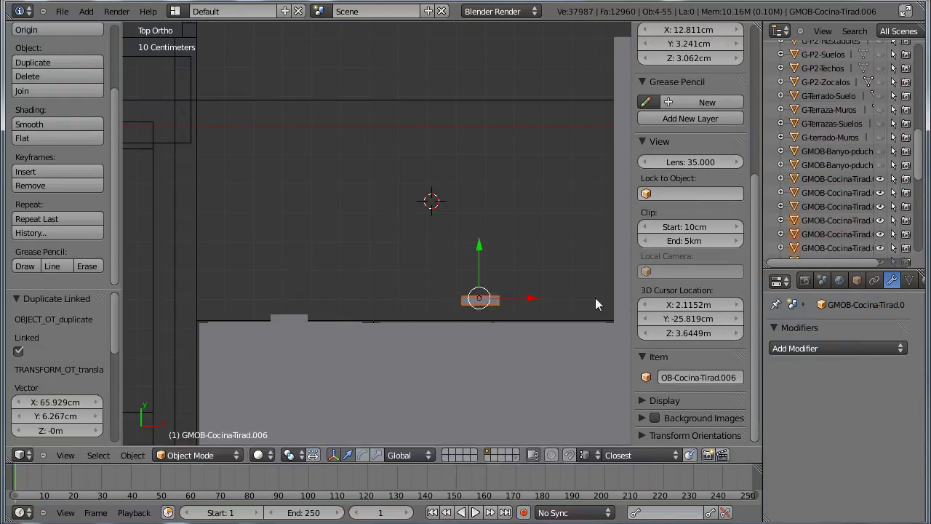
Rotate the copied handle upright by about -90° and move it into position on the other arm
shift+middle_drag(552, 316, 488, 309)
key(r)
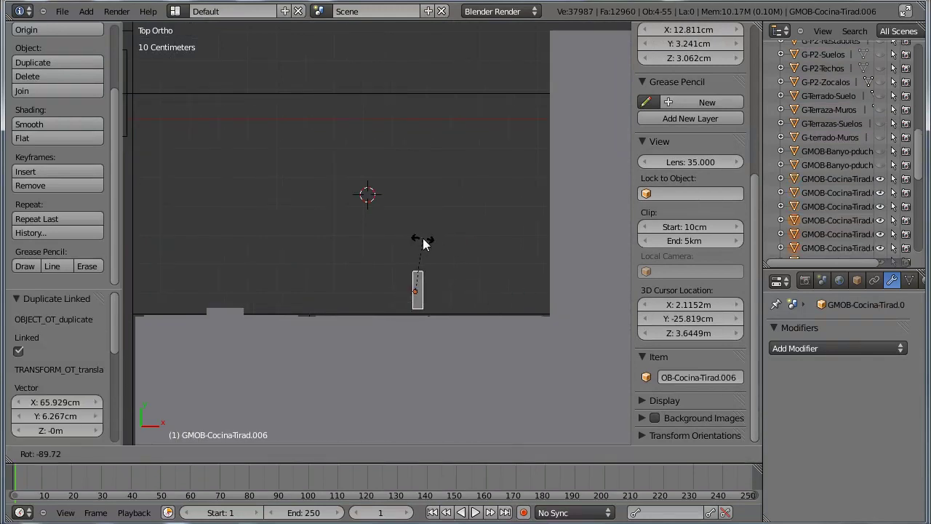
click(422, 243)
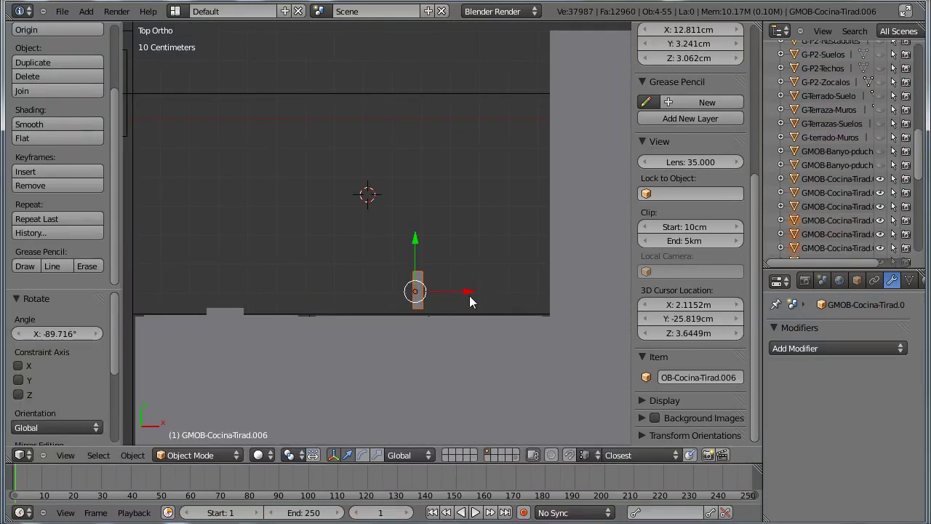
key(g)
click(584, 290)
mouse_move(586, 289)
middle_down()
mouse_move(126, 305)
mouse_move(343, 329)
mouse_move(325, 297)
mouse_move(264, 263)
mouse_move(475, 232)
mouse_move(303, 245)
middle_up()
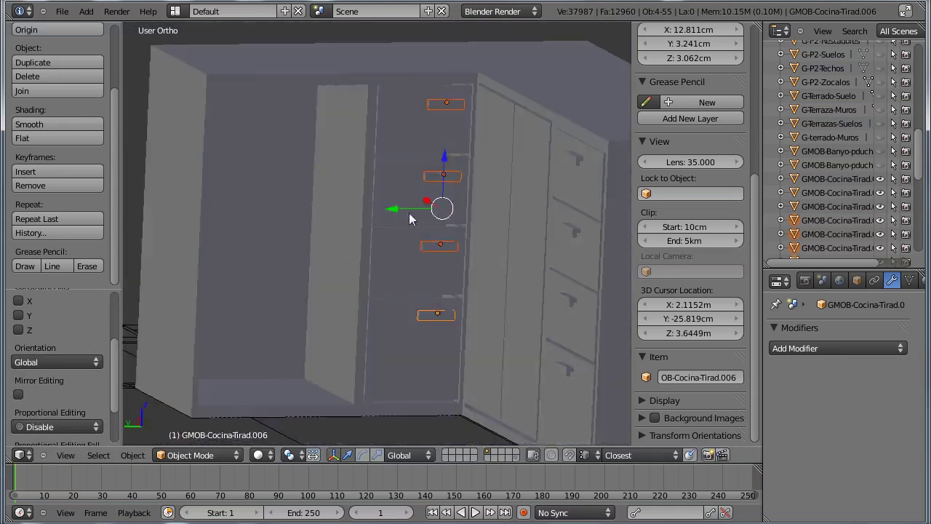
Slide the drawer handles along Y flush against the drawer fronts and check from the side
key(g)
key(y)
click(378, 214)
mouse_move(378, 214)
middle_down()
mouse_move(299, 329)
mouse_move(399, 323)
middle_up()
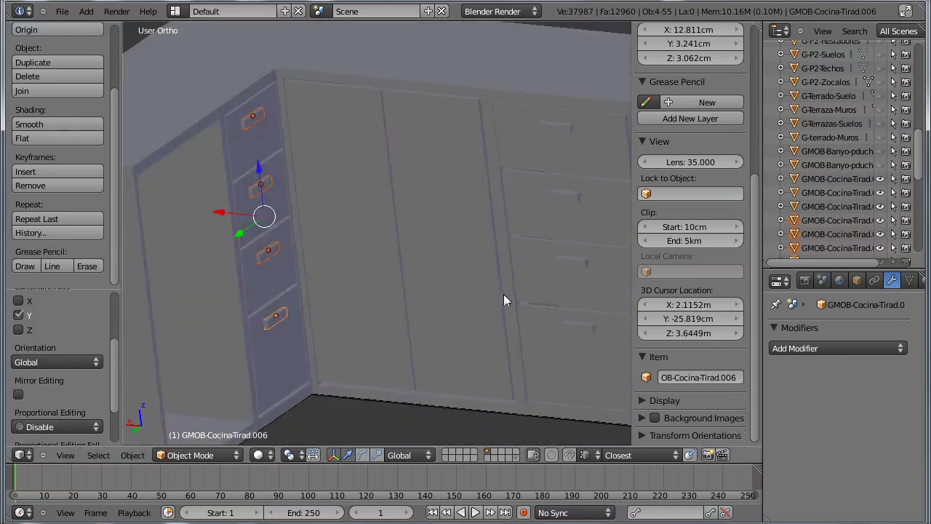
right_click(576, 267)
key(KP_3)
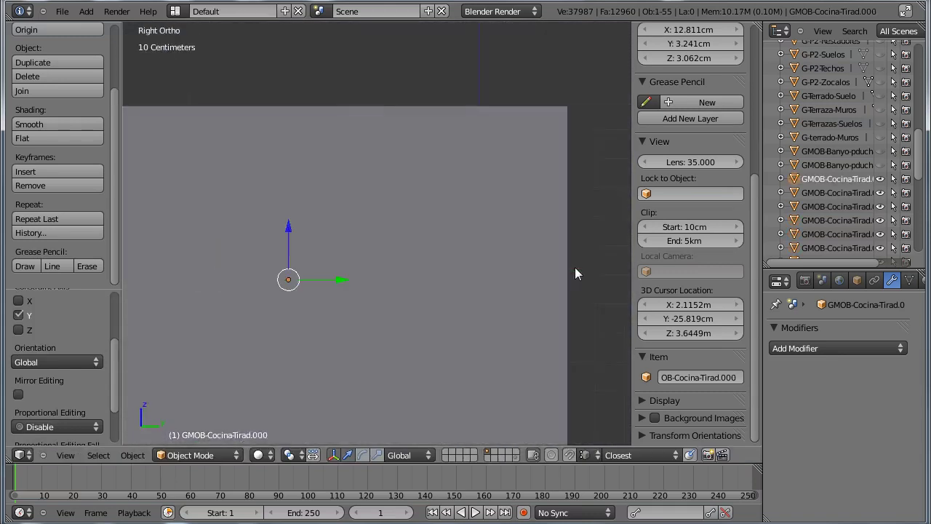
Duplicate the drawer handle onto the middle door, turn it upright, and place it by the central seam
key(z)
key(KP_1)
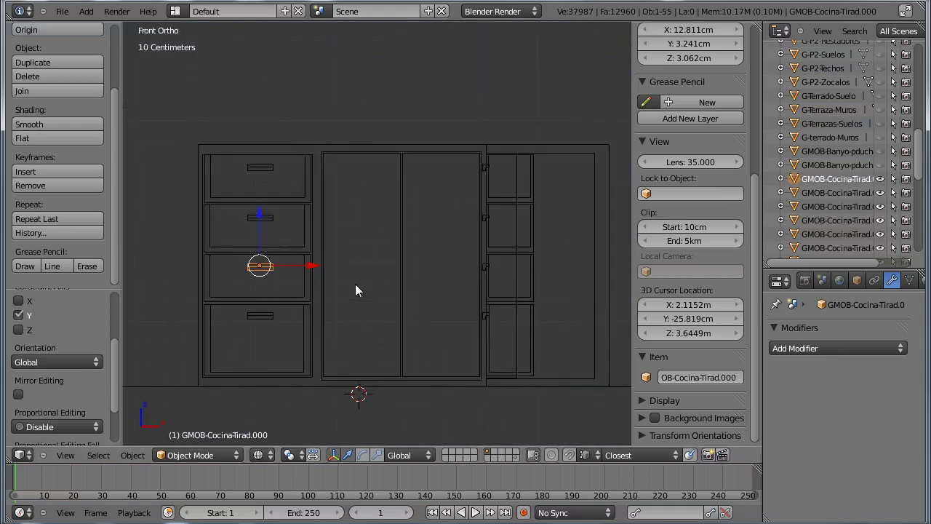
key(ctrl+KP_1)
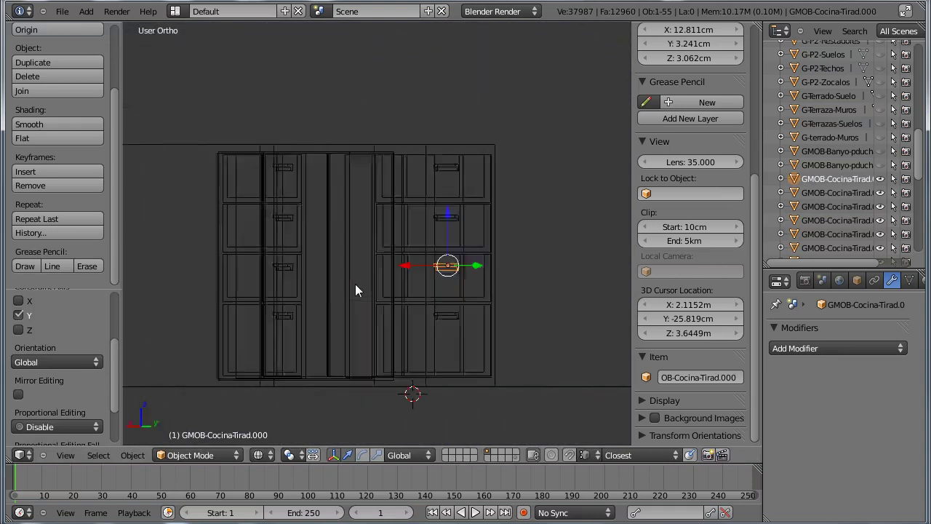
scroll(527, 289, up, 3)
mouse_move(527, 288)
shift+middle_down()
mouse_move(451, 214)
mouse_move(486, 249)
shift+middle_up()
scroll(484, 234, down, 1)
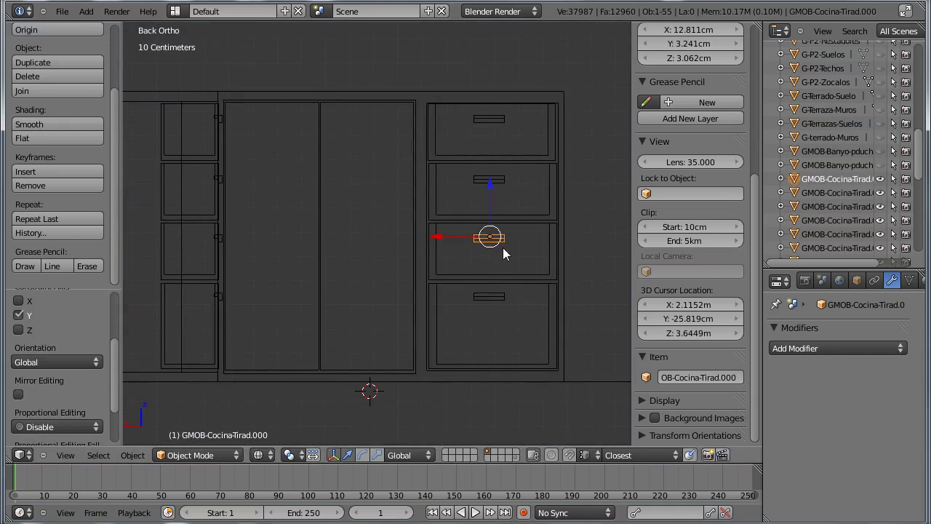
key(shift+d)
click(362, 199)
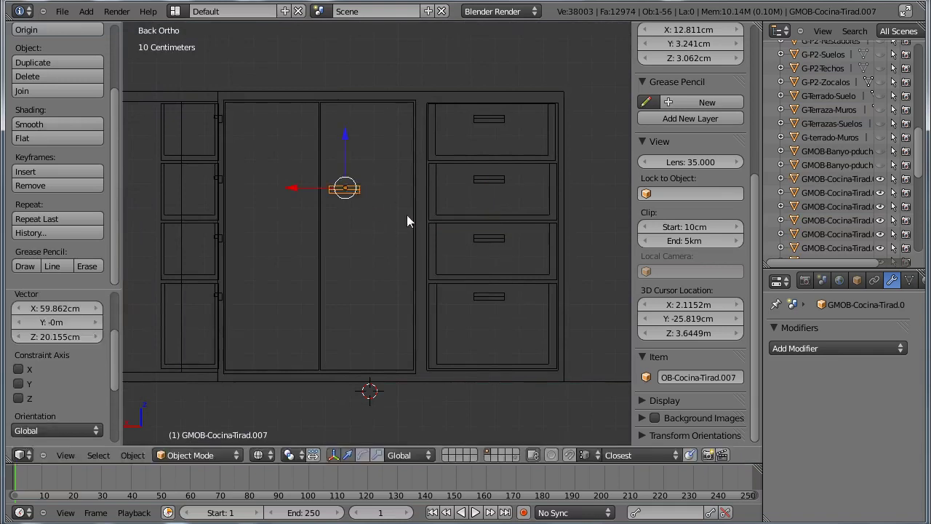
key(r)
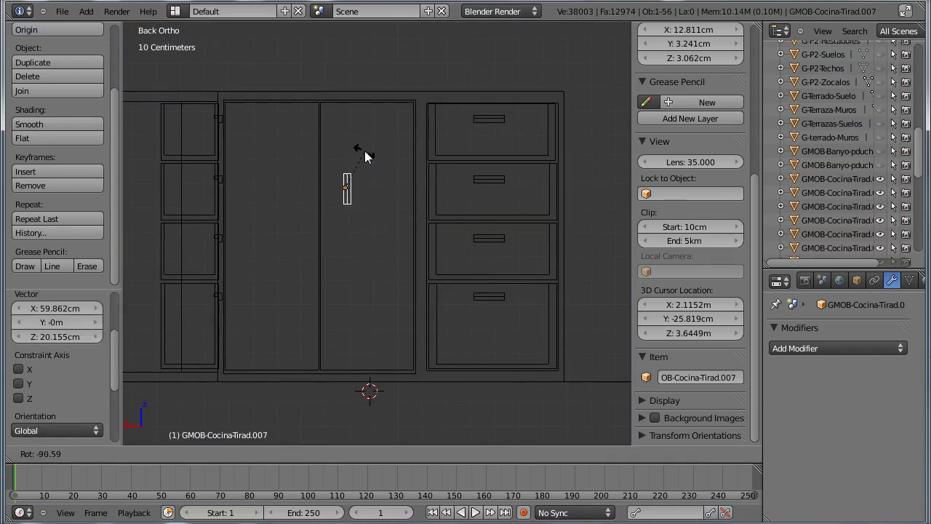
click(365, 157)
key(g)
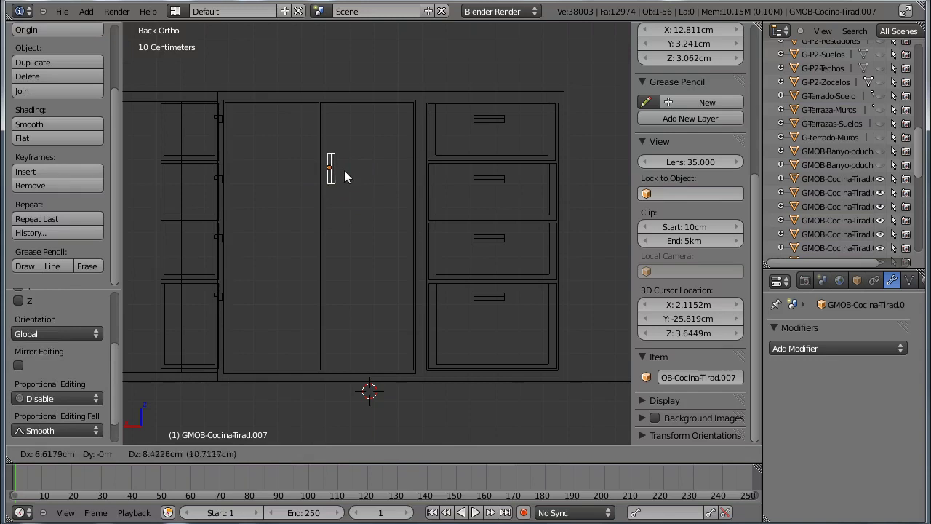
click(344, 171)
Duplicate the handle onto the left door and set its Y rotation to -90°
key(shift+d)
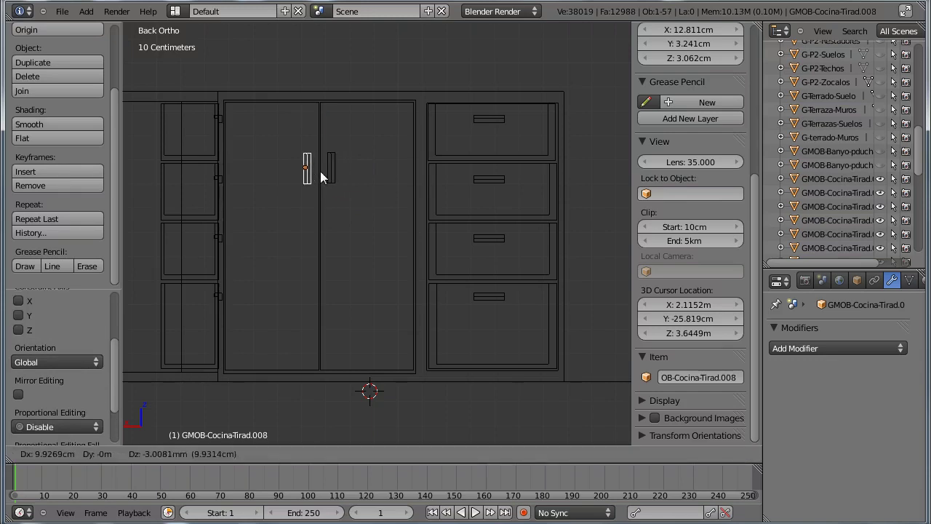
click(321, 177)
key(r)
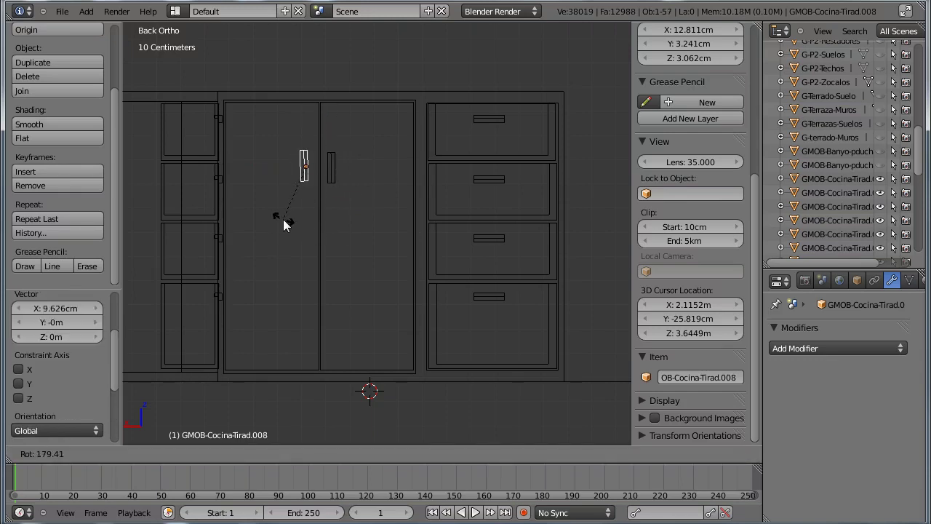
click(284, 225)
scroll(334, 177, up, 2)
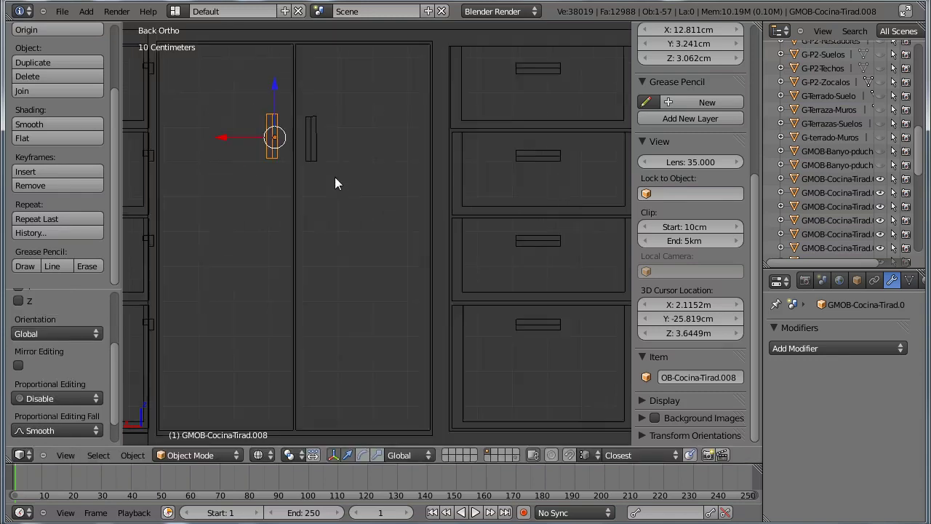
scroll(705, 118, up, 6)
click(678, 141)
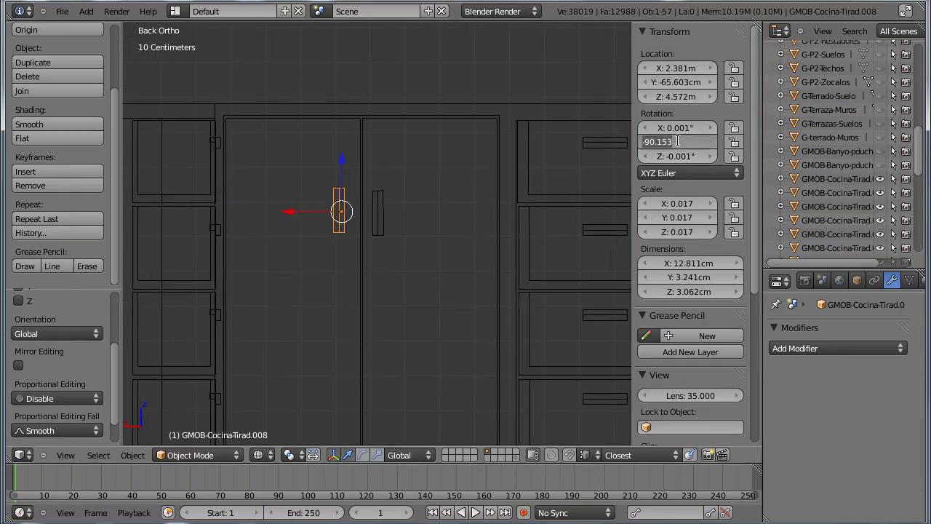
key(BackSpace)
key(Return)
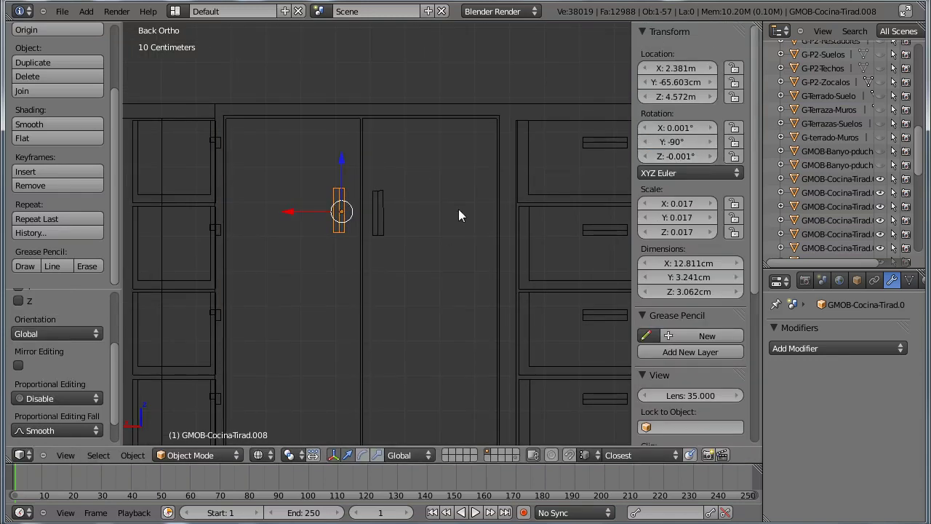
Check the right handle's Y rotation and nudge the left door handle into place
right_click(391, 216)
click(674, 141)
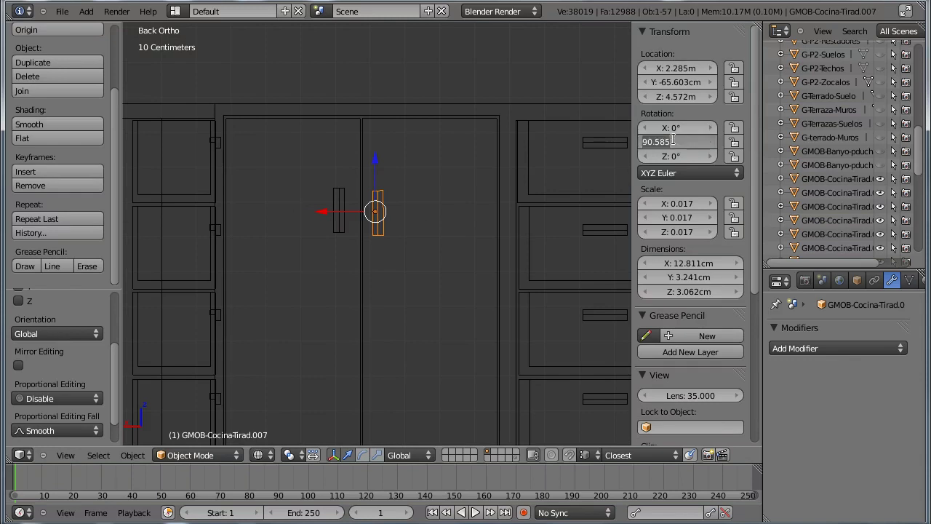
key(Return)
right_click(344, 220)
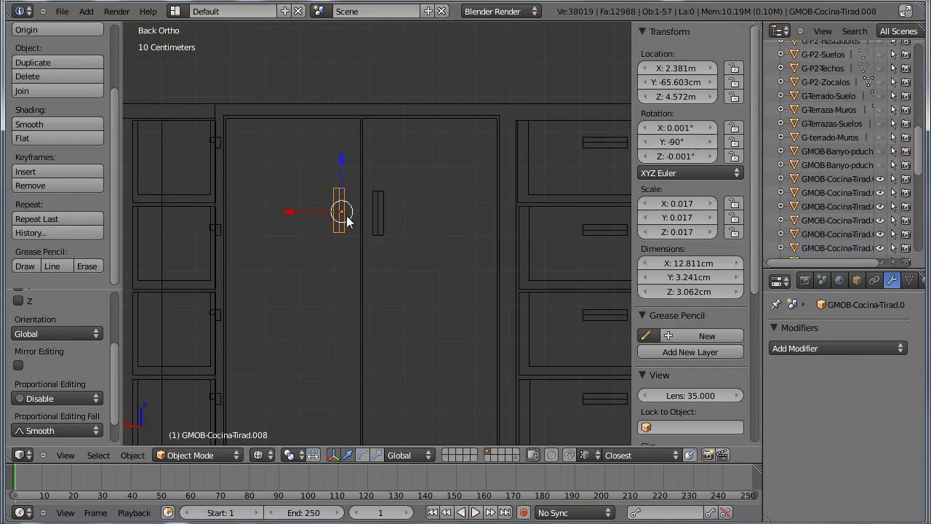
key(g)
click(353, 218)
Switch back to solid shading and orbit and zoom to inspect the door handles
mouse_move(353, 217)
middle_down()
mouse_move(427, 257)
mouse_move(367, 251)
mouse_move(373, 260)
mouse_move(494, 245)
mouse_move(505, 294)
mouse_move(385, 279)
mouse_move(409, 278)
middle_up()
key(z)
scroll(427, 257, down, 5)
scroll(438, 283, up, 2)
scroll(436, 270, up, 2)
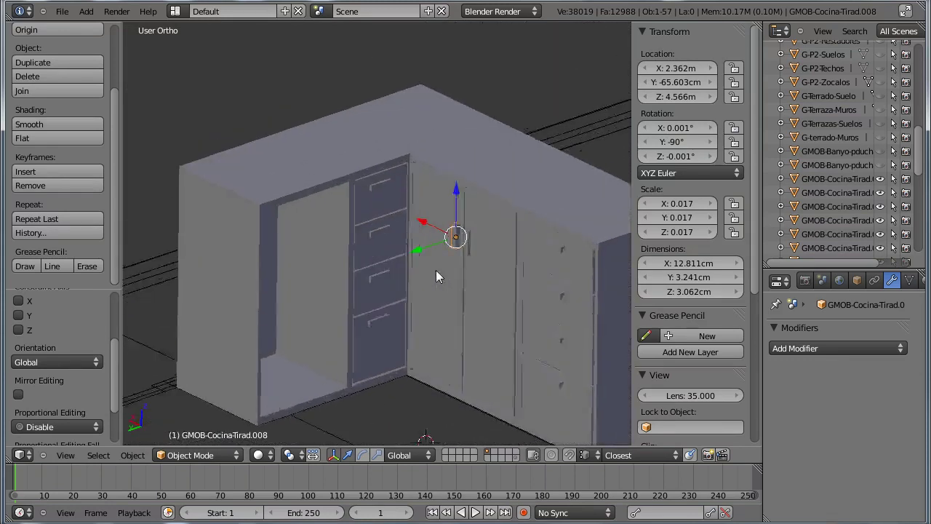
scroll(471, 274, up, 2)
scroll(451, 262, down, 2)
scroll(494, 285, down, 3)
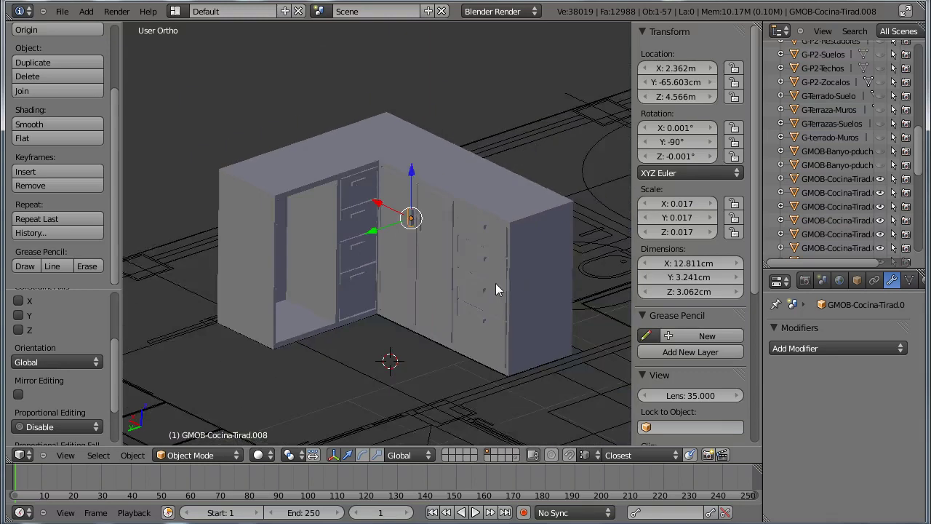
middle_drag(500, 289, 464, 290)
Select everything except the floor plan and raise it 0.1 (10 cm) along Z
key(a)
key(a)
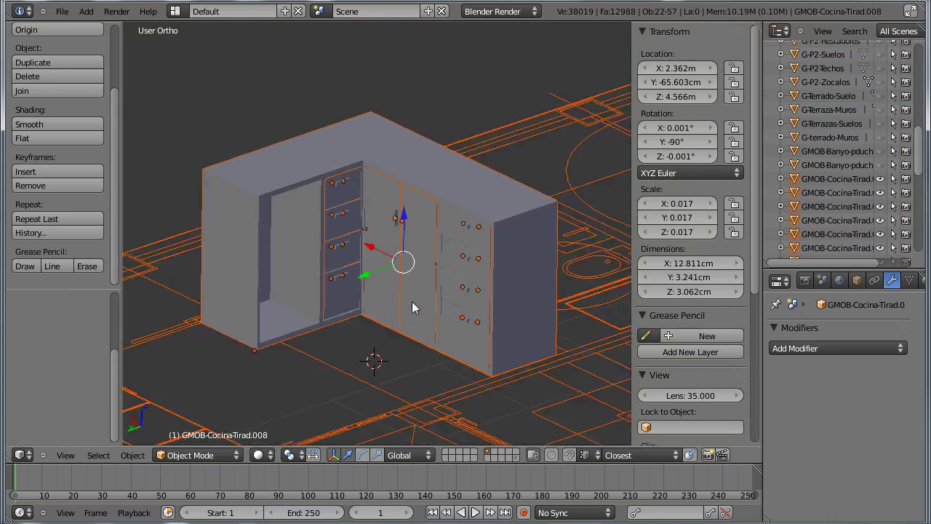
shift+click(531, 137)
shift+click(531, 136)
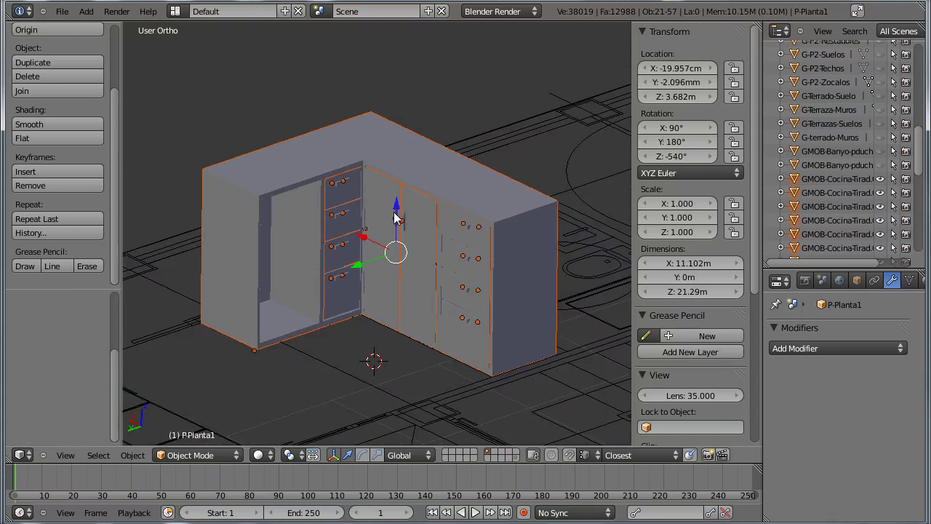
key(g)
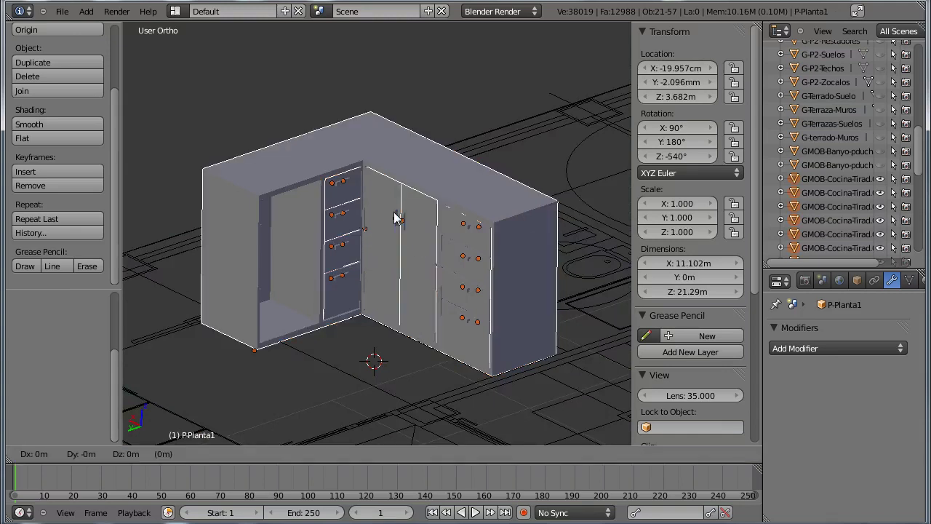
text(z)
text(0.1)
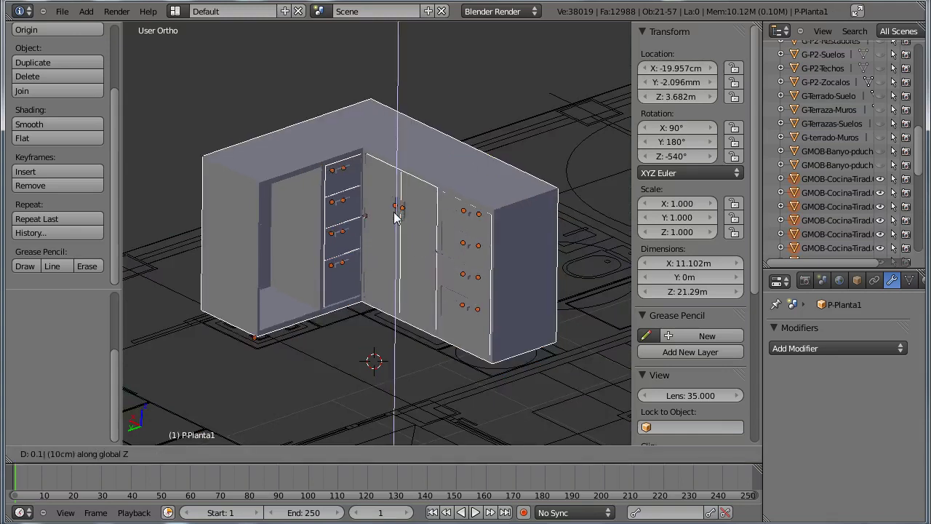
key(Return)
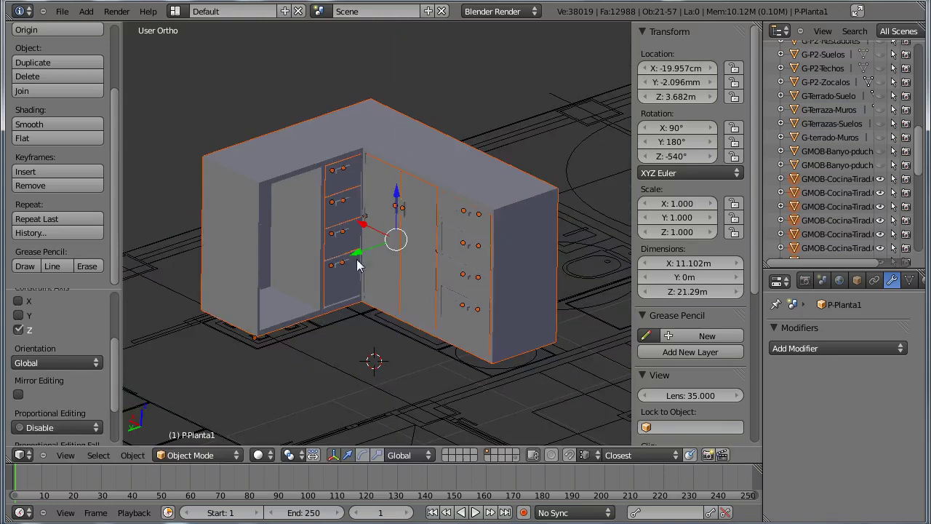
mouse_move(357, 265)
middle_down()
mouse_move(371, 218)
mouse_move(366, 187)
mouse_move(368, 232)
mouse_move(378, 208)
mouse_move(369, 237)
mouse_move(429, 238)
middle_up()
Inset the left cabinet's top face and sink it about 3.5 cm
scroll(371, 227, up, 2)
right_click(280, 198)
key(Tab)
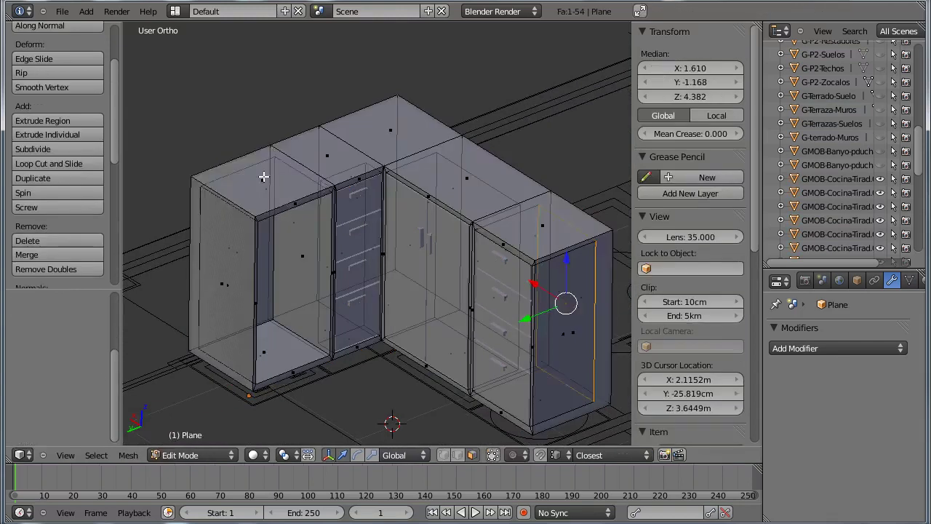
right_click(264, 176)
key(e)
right_click(262, 177)
key(s)
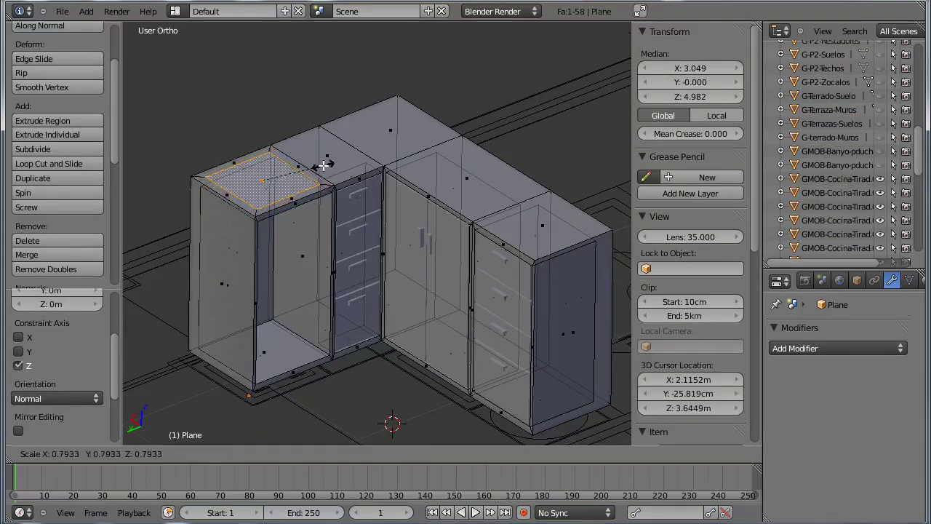
click(326, 161)
key(e)
click(326, 178)
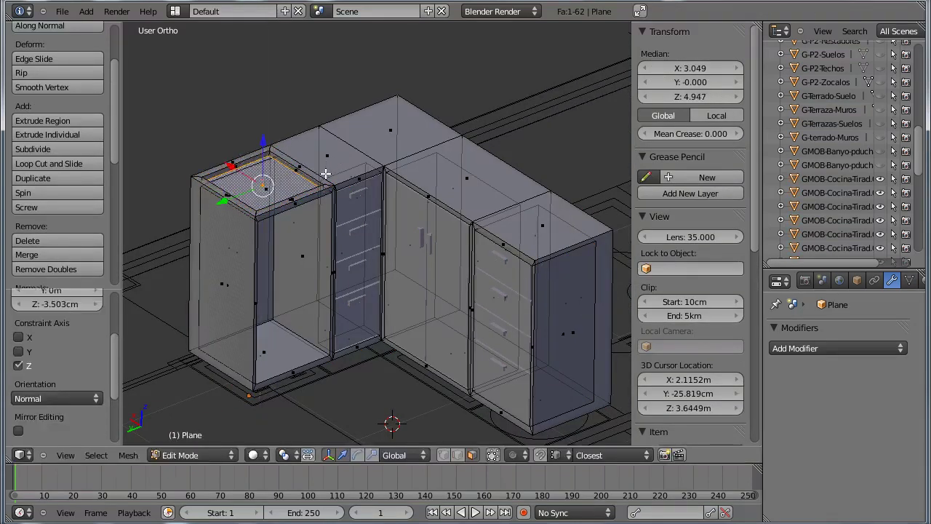
shift+middle_drag(334, 200, 334, 216)
Inset and extrude the corner cabinet's top face to form the sink recess
right_click(464, 195)
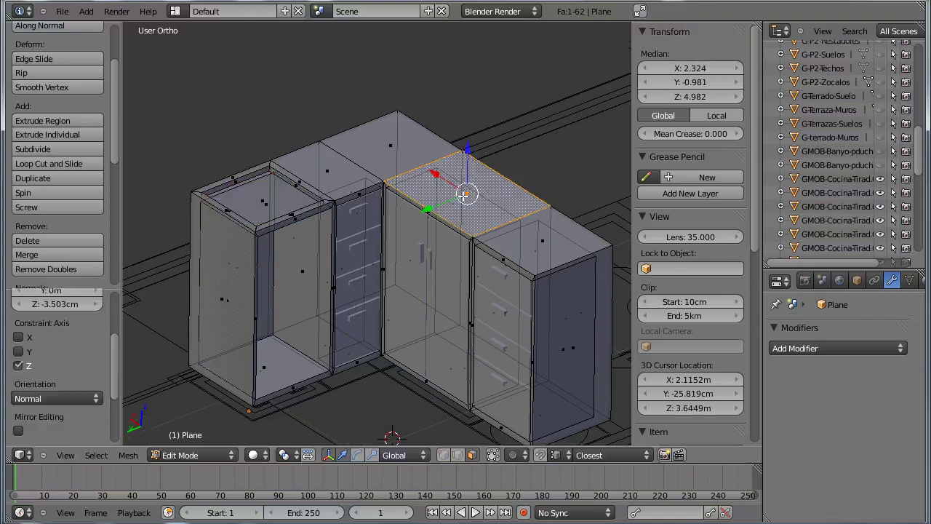
key(e)
right_click(464, 195)
key(s)
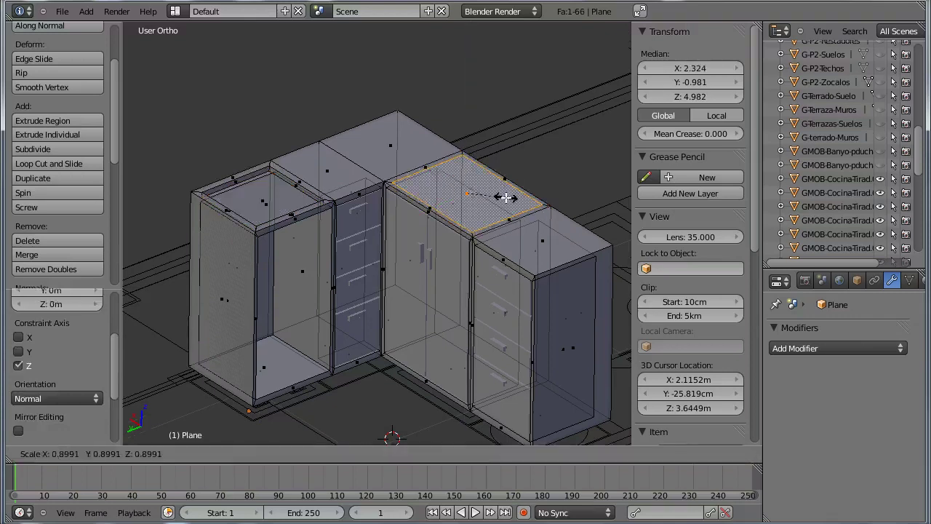
click(506, 198)
key(e)
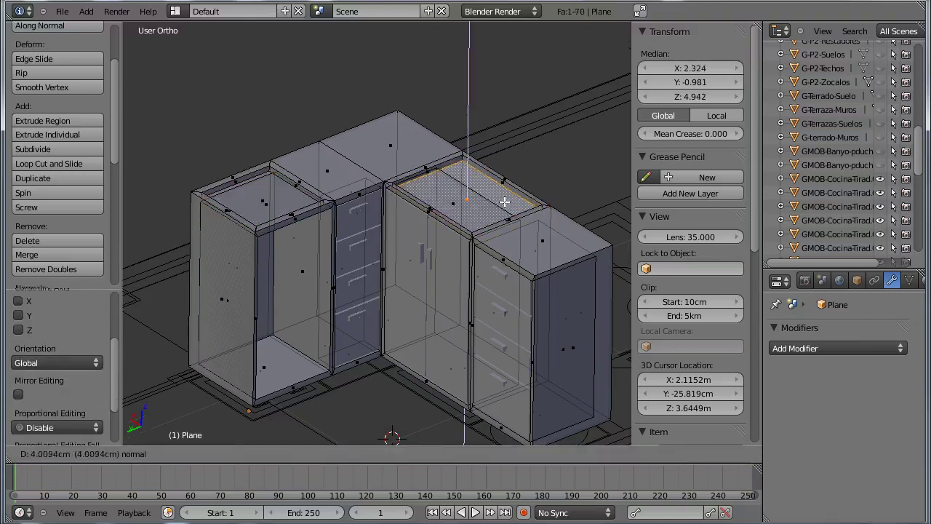
click(504, 201)
key(Tab)
mouse_move(490, 211)
middle_down()
mouse_move(368, 240)
mouse_move(352, 287)
mouse_move(331, 242)
mouse_move(382, 269)
mouse_move(469, 216)
middle_up()
Delete the corner cabinet's top face and an inner recess face to open the sink
key(Tab)
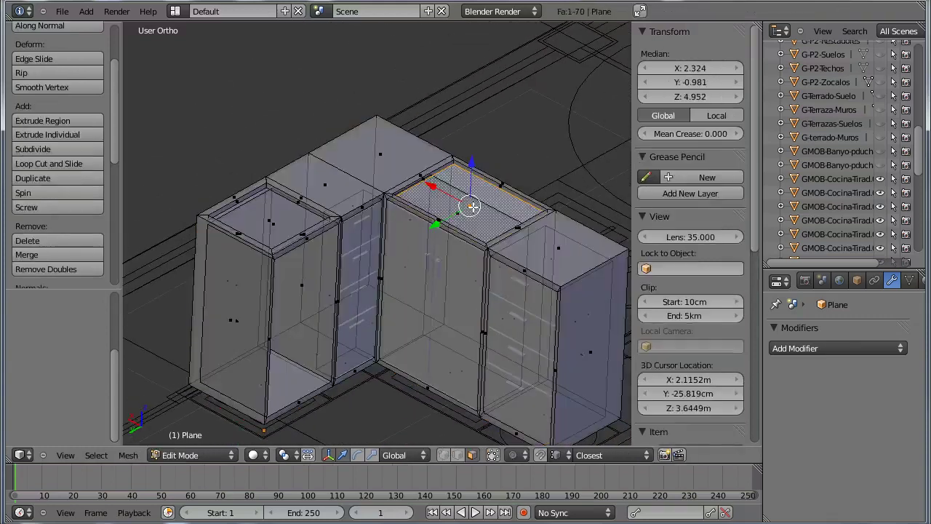
key(x)
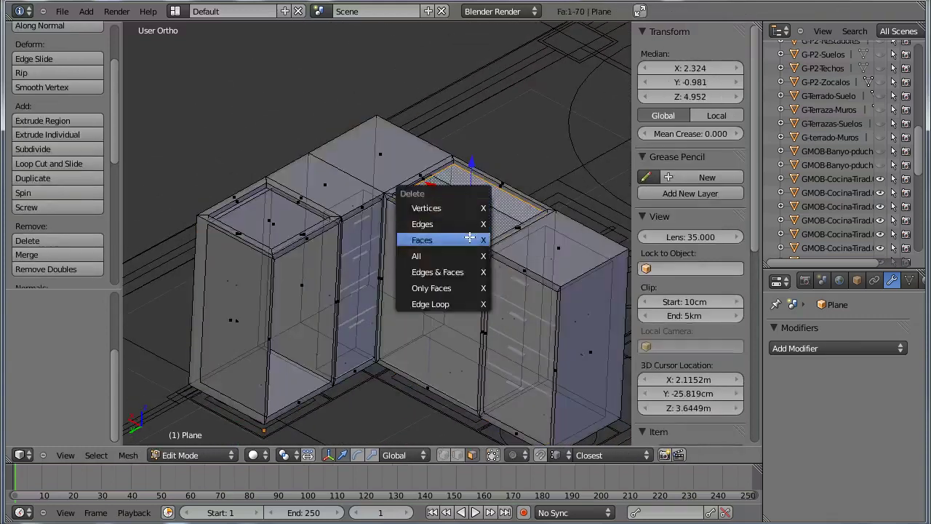
click(470, 239)
middle_drag(470, 239, 471, 237)
right_click(462, 227)
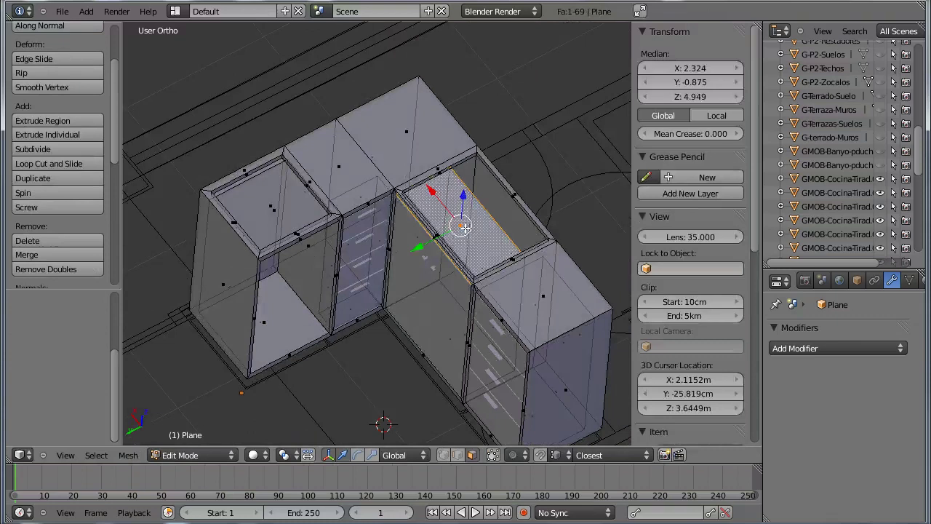
key(x)
click(465, 229)
key(Tab)
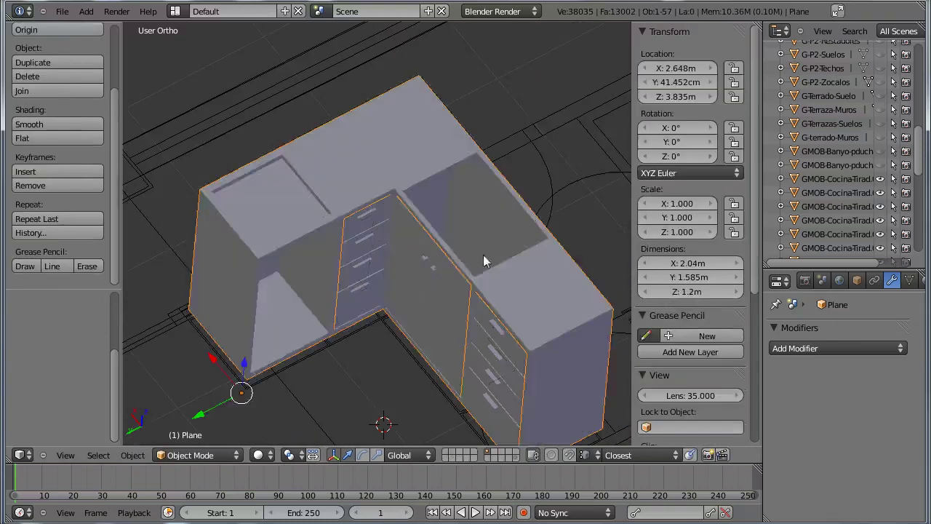
mouse_move(484, 262)
middle_down()
mouse_move(439, 314)
mouse_move(478, 348)
mouse_move(481, 283)
mouse_move(492, 262)
middle_up()
Shift an inner wall face of the opening along Y to -1.250 and return to Object Mode
key(Tab)
right_click(487, 268)
key(g)
key(y)
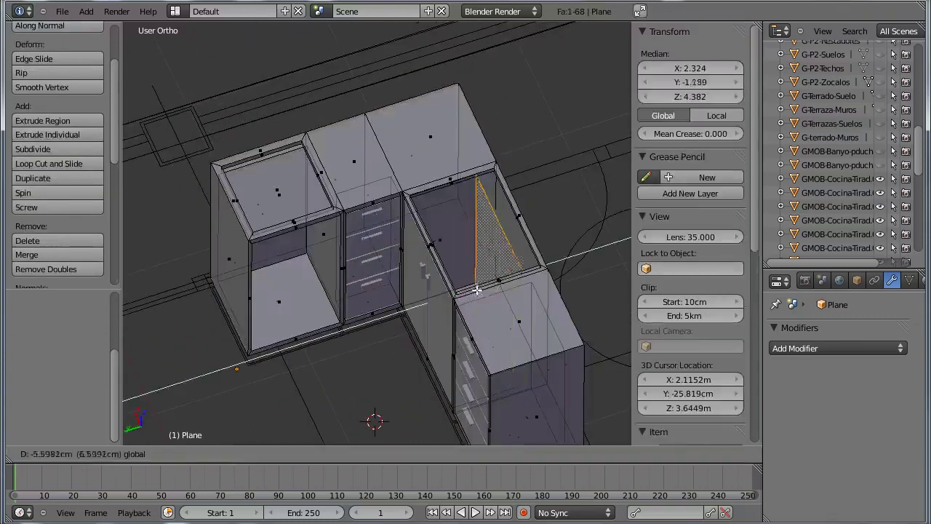
click(486, 286)
mouse_move(486, 286)
middle_down()
mouse_move(442, 339)
mouse_move(504, 230)
mouse_move(462, 218)
middle_up()
key(Tab)
scroll(477, 298, up, 2)
mouse_move(475, 297)
middle_down()
mouse_move(597, 223)
mouse_move(374, 255)
mouse_move(458, 254)
mouse_move(466, 266)
middle_up()
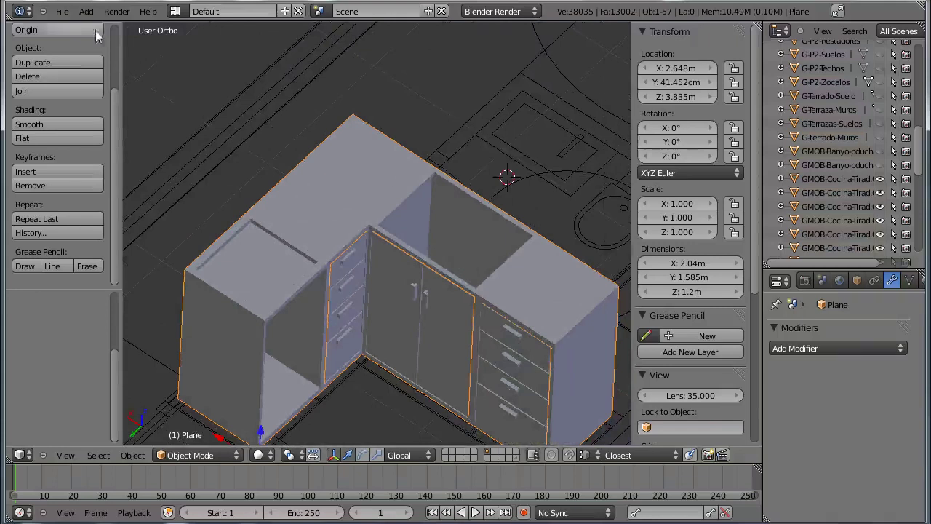
click(86, 10)
mouse_move(97, 26)
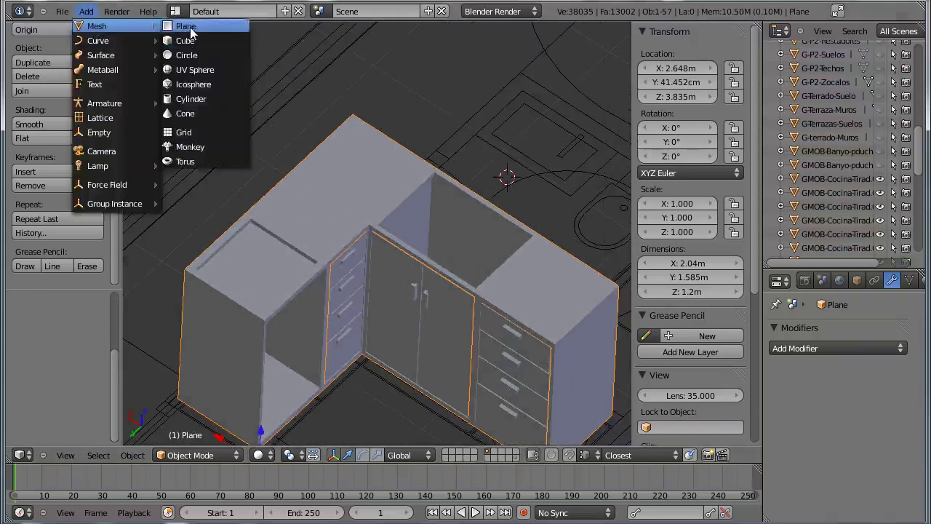
Add a plane and fit it over the sink outline in top wireframe view
click(192, 31)
key(KP_7)
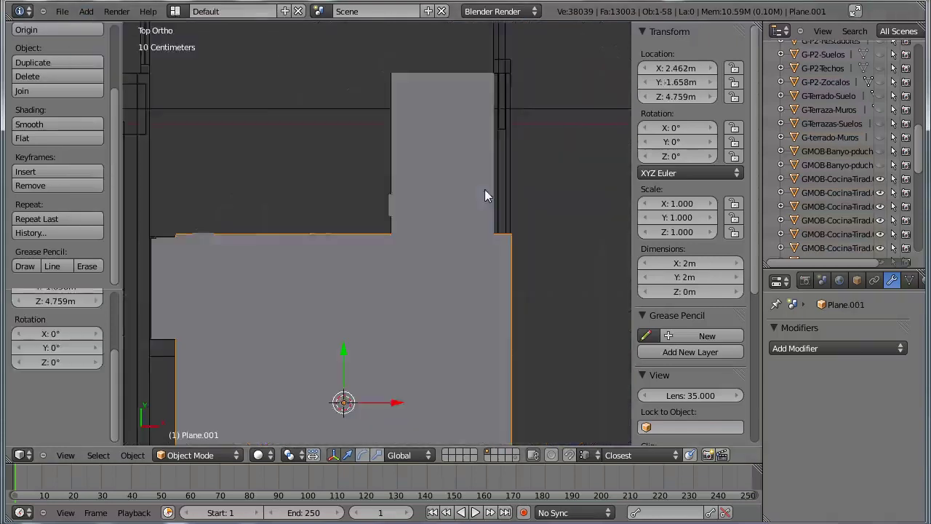
key(z)
shift+middle_drag(505, 202, 529, 151)
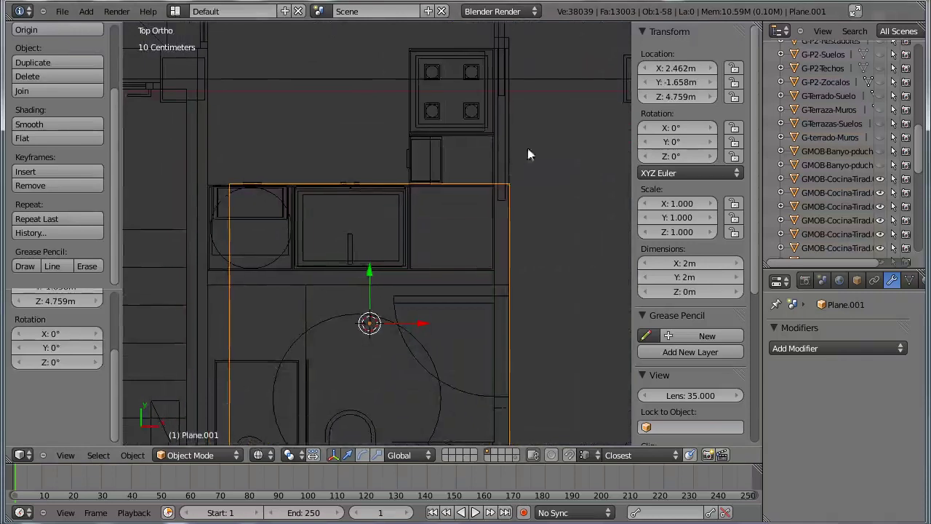
key(g)
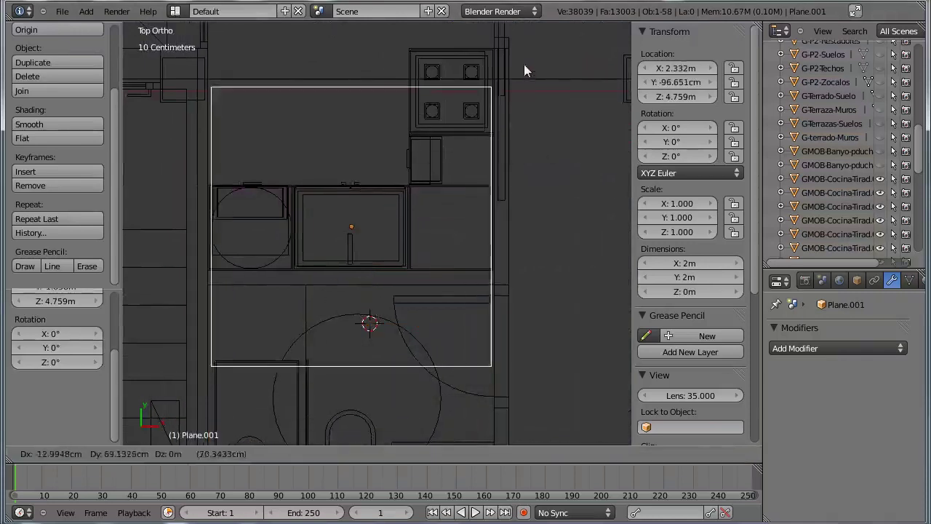
click(524, 64)
key(s)
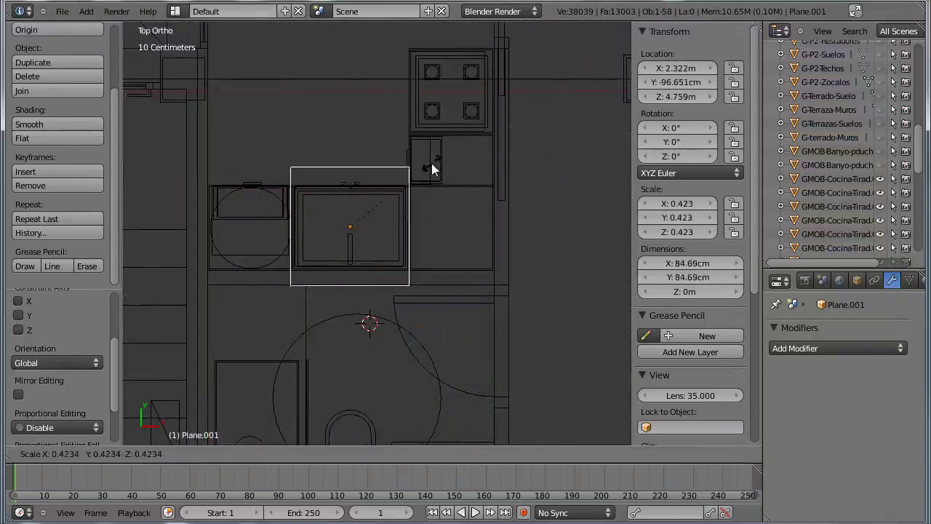
click(426, 168)
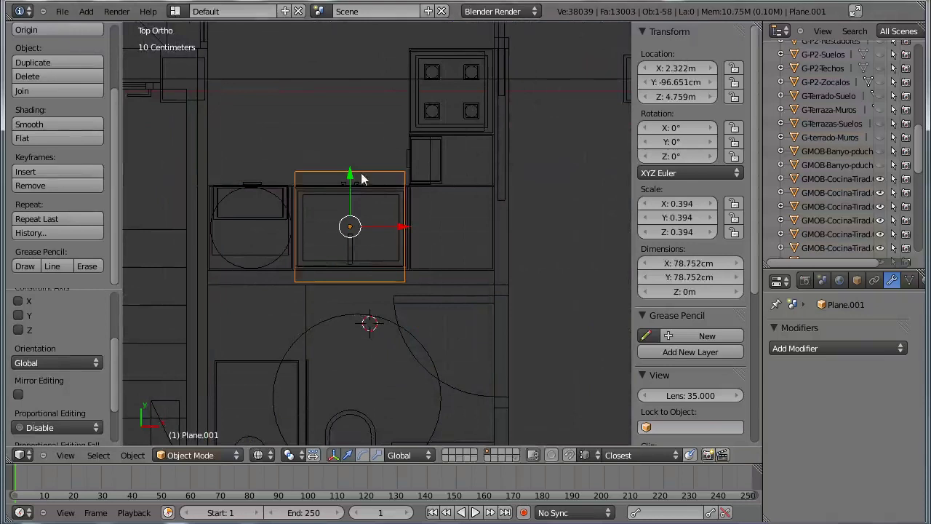
Align the plane's top and bottom edges to the sink outline along Y
key(Tab)
click(457, 455)
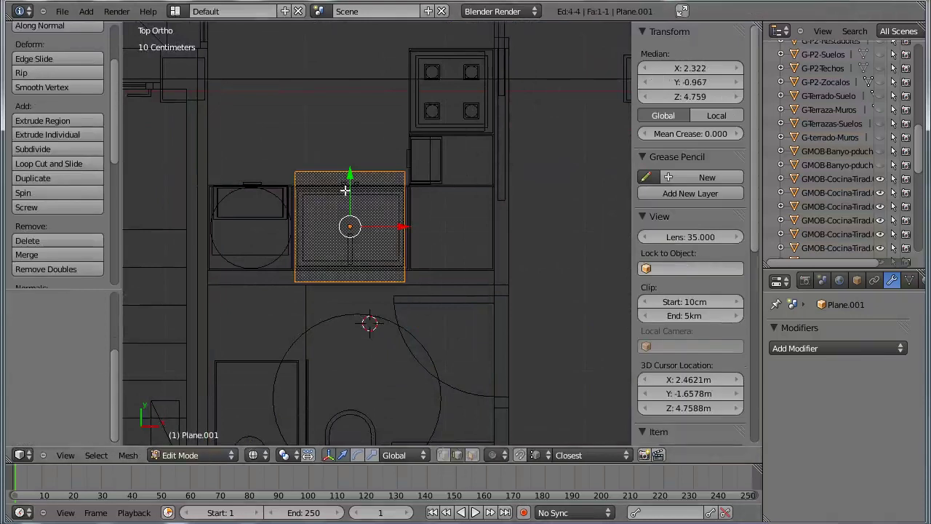
right_click(353, 172)
key(g)
key(y)
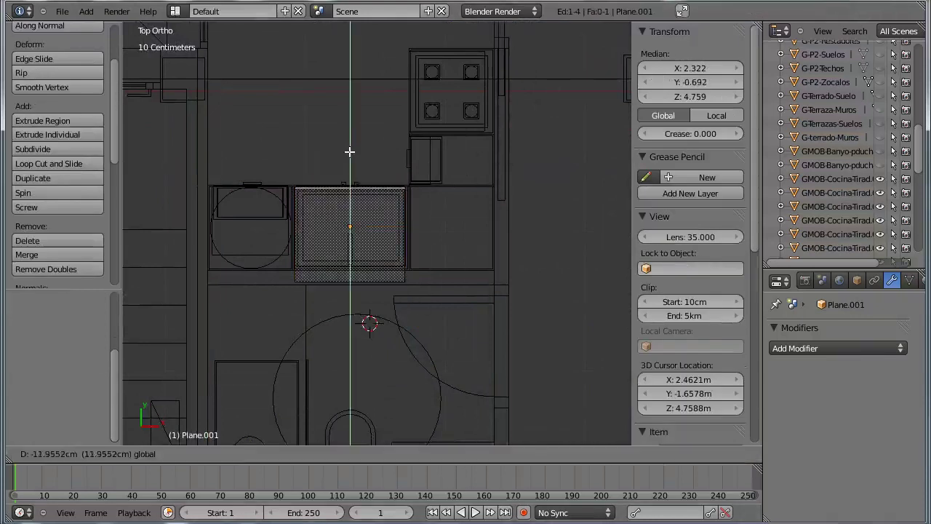
click(349, 150)
right_click(347, 280)
key(g)
key(y)
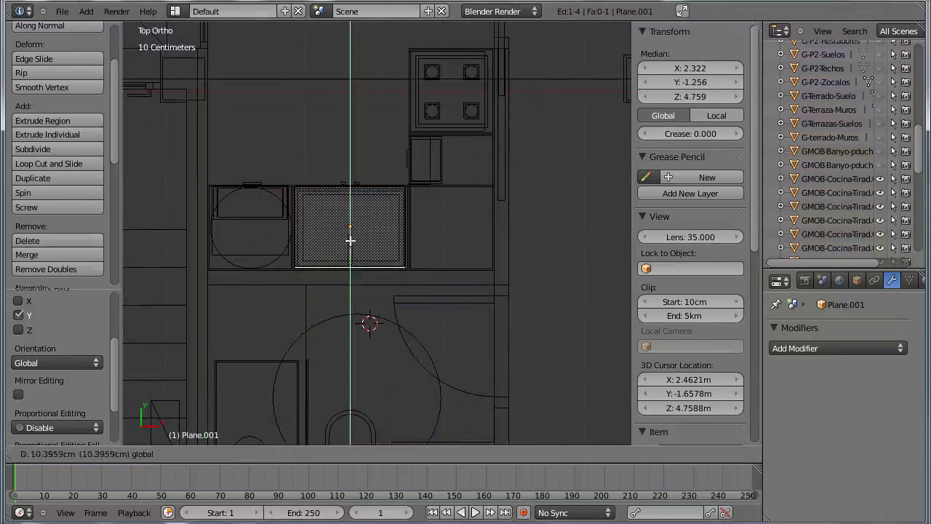
click(327, 260)
Raise the 78.752 × 56.92 cm plane to countertop height at Z 4.973 m
middle_drag(328, 260, 448, 321)
mouse_move(246, 241)
middle_down()
mouse_move(480, 264)
mouse_move(398, 248)
middle_up()
key(Tab)
drag(378, 254, 385, 233)
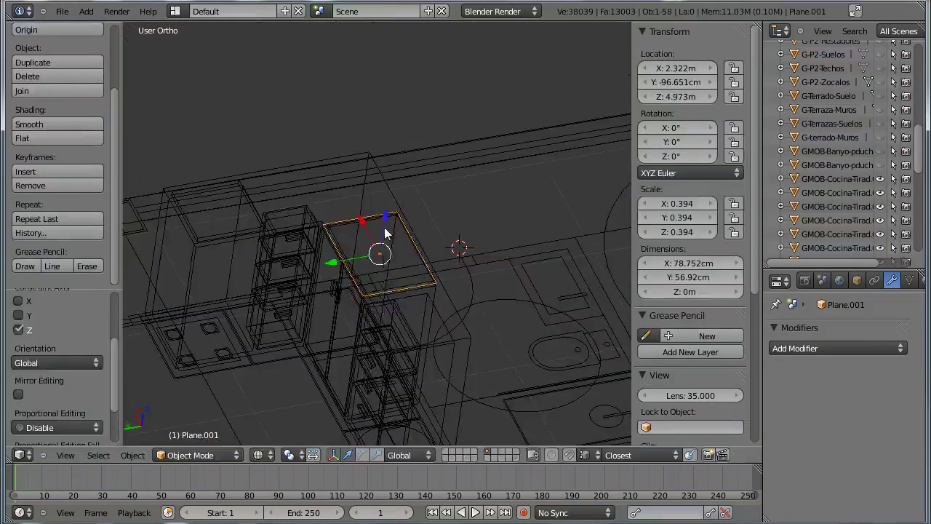
shift+middle_drag(464, 263, 533, 232)
scroll(467, 225, up, 2)
scroll(467, 224, up, 2)
key(Tab)
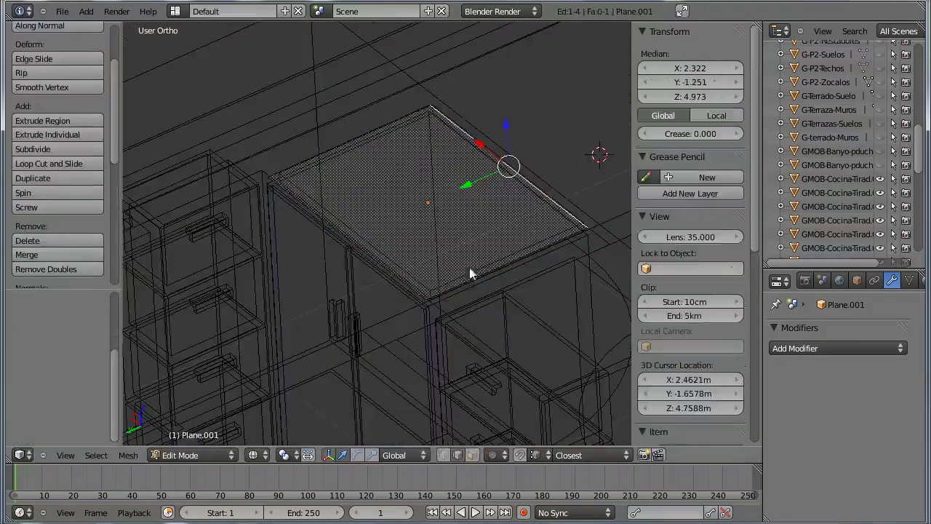
Subdivide the plane's face three times into an 8x8 grid
click(472, 455)
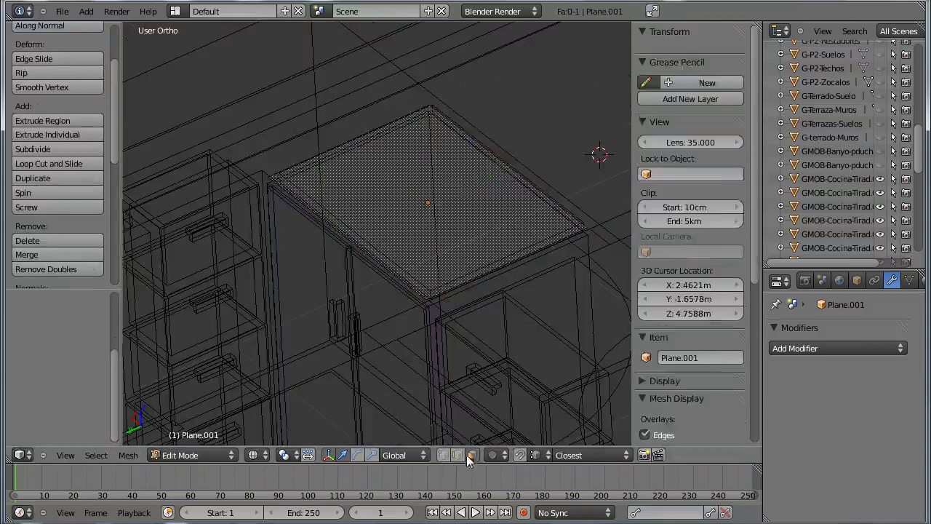
right_click(443, 228)
click(38, 153)
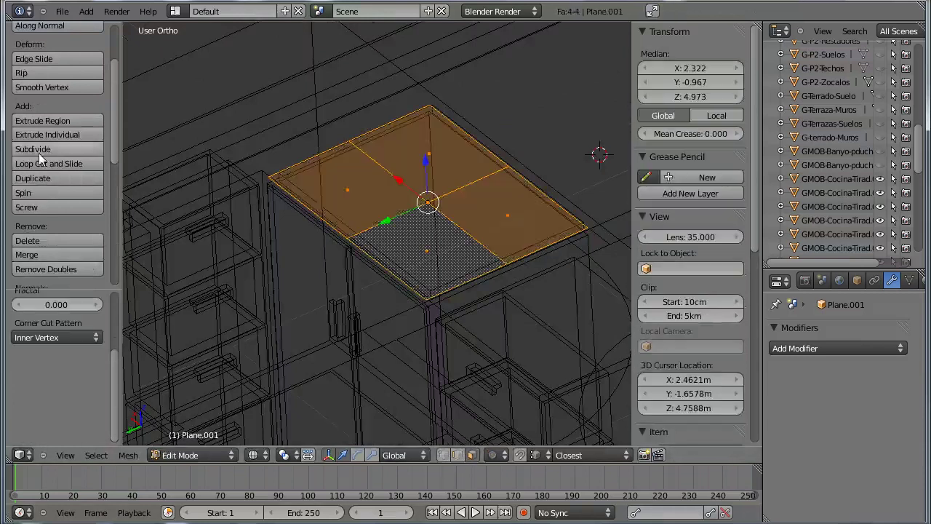
click(38, 152)
click(39, 153)
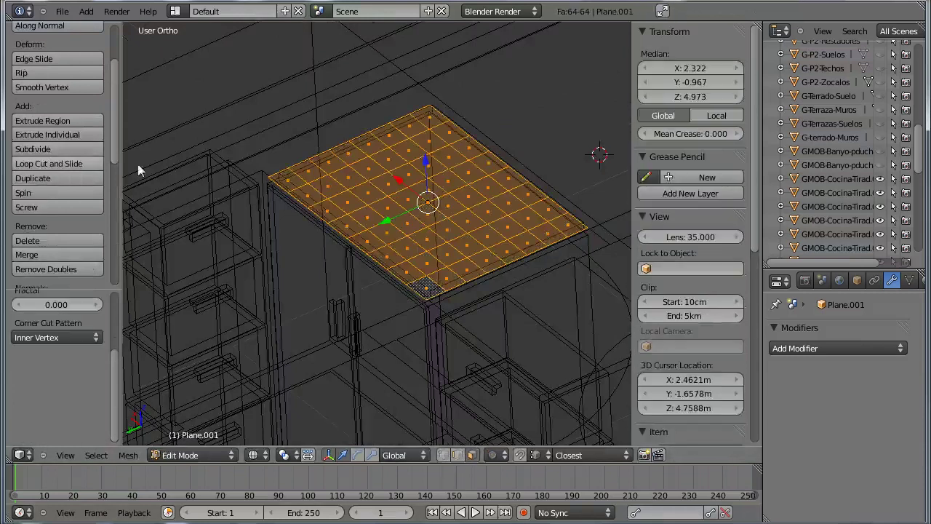
Add a Subdivision Surface modifier to the plane and switch to solid shading
click(836, 348)
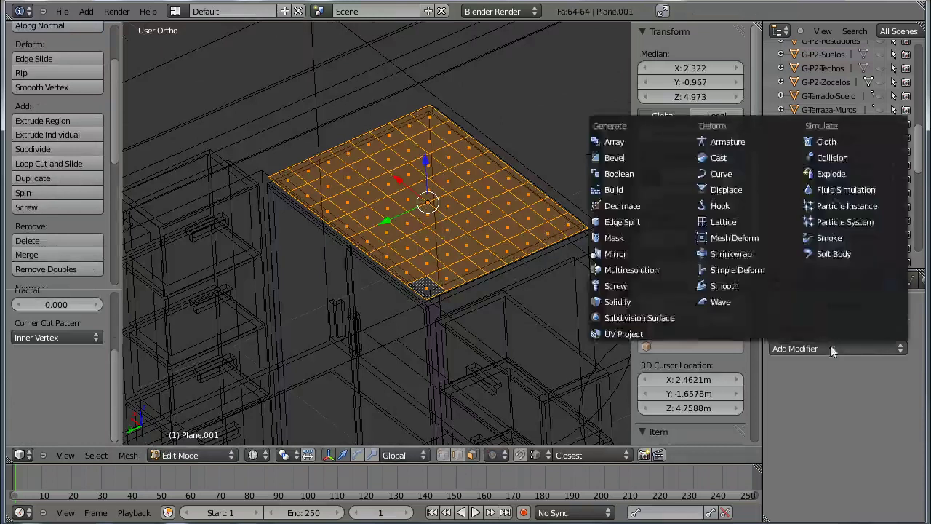
click(830, 346)
click(816, 350)
click(798, 349)
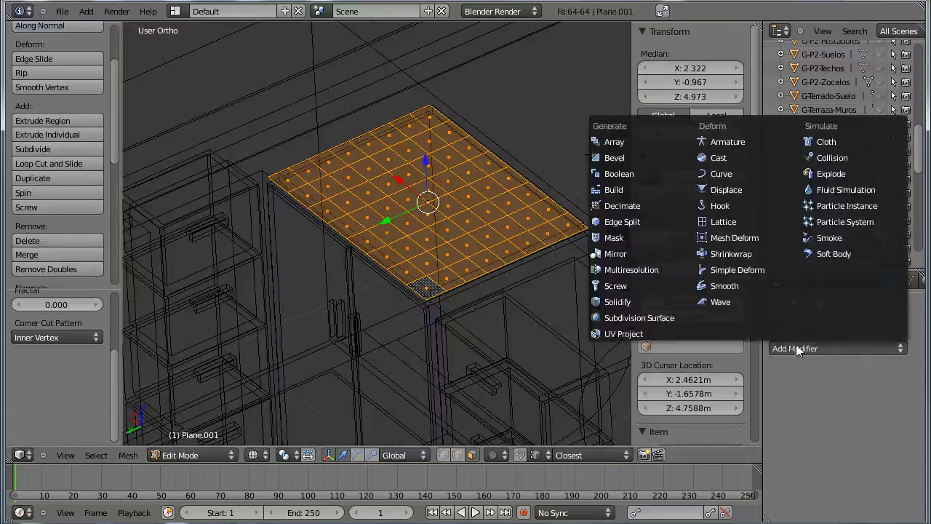
click(660, 317)
key(Tab)
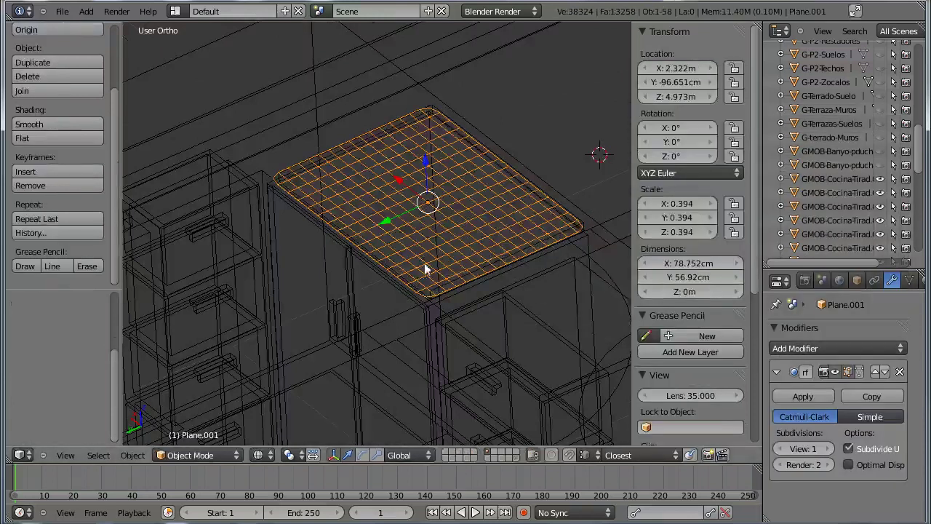
key(z)
key(Tab)
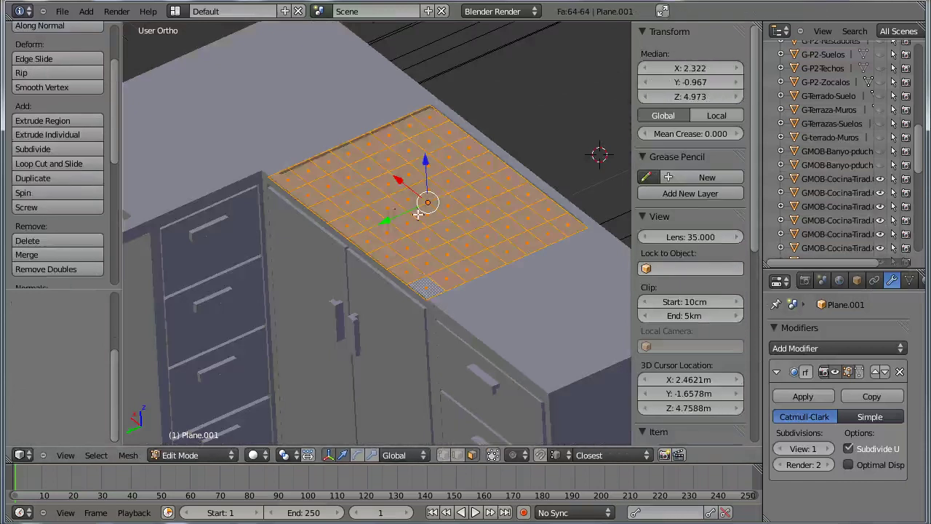
Select the inner 6x6 faces and extrude them down into a sunken basin
key(KP_7)
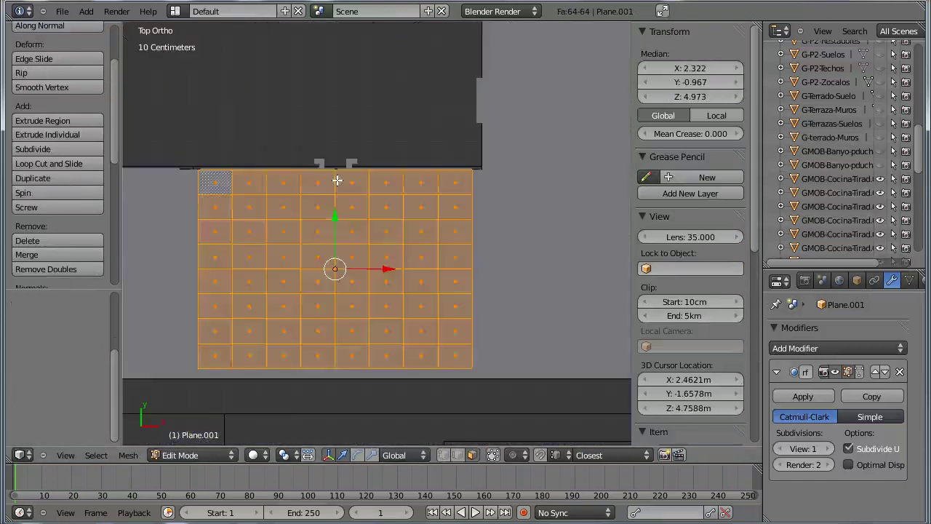
key(a)
key(b)
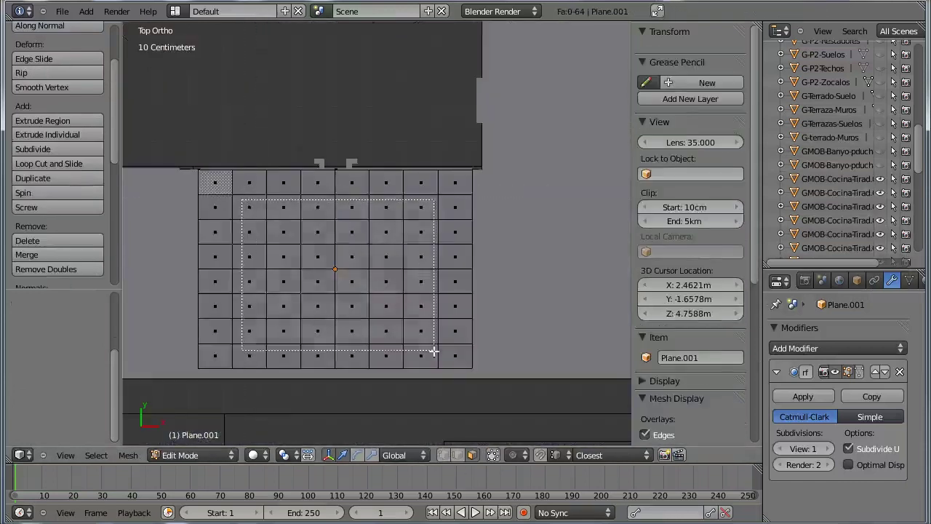
drag(243, 198, 432, 339)
mouse_move(475, 346)
middle_down()
mouse_move(437, 126)
mouse_move(377, 270)
mouse_move(387, 272)
mouse_move(372, 210)
middle_up()
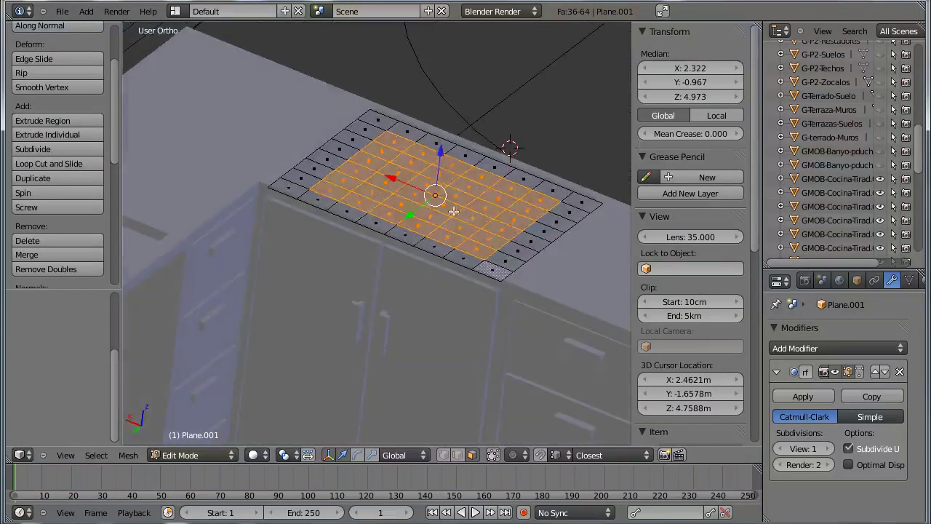
key(e)
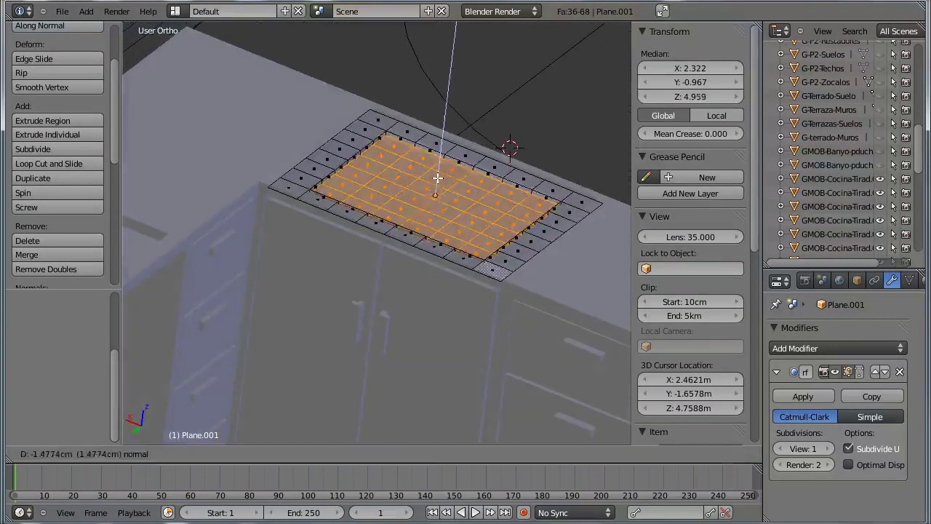
click(438, 178)
key(e)
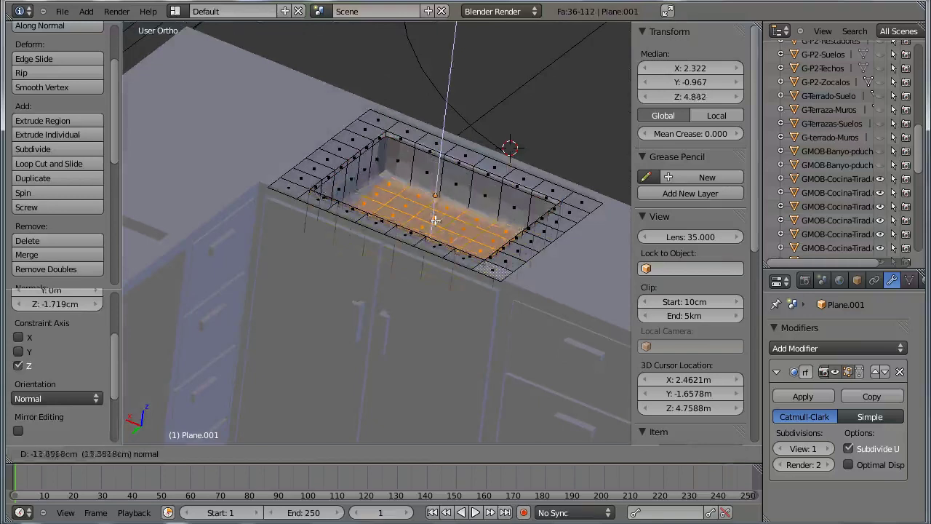
click(435, 230)
key(e)
click(434, 238)
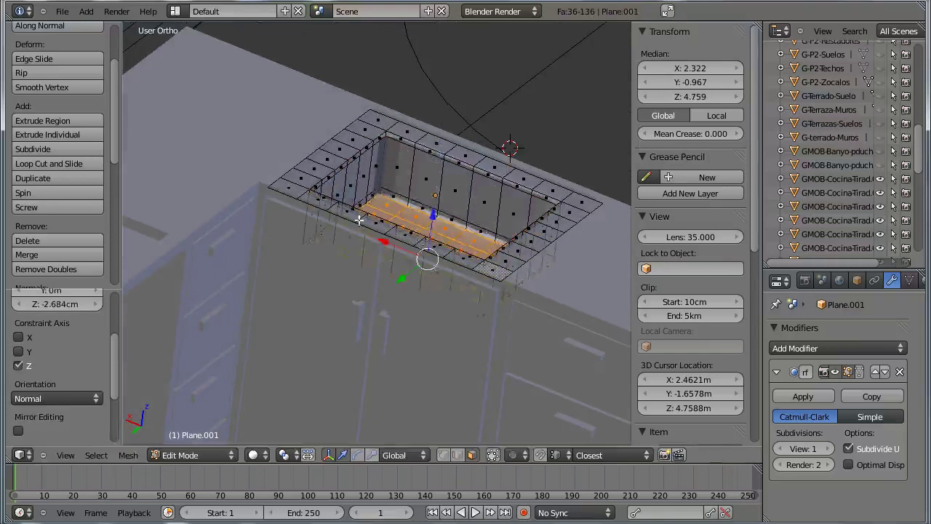
Extrude one floor face down as a drain hole and set viewport subdivision to 2
middle_drag(434, 238, 451, 225)
right_click(463, 218)
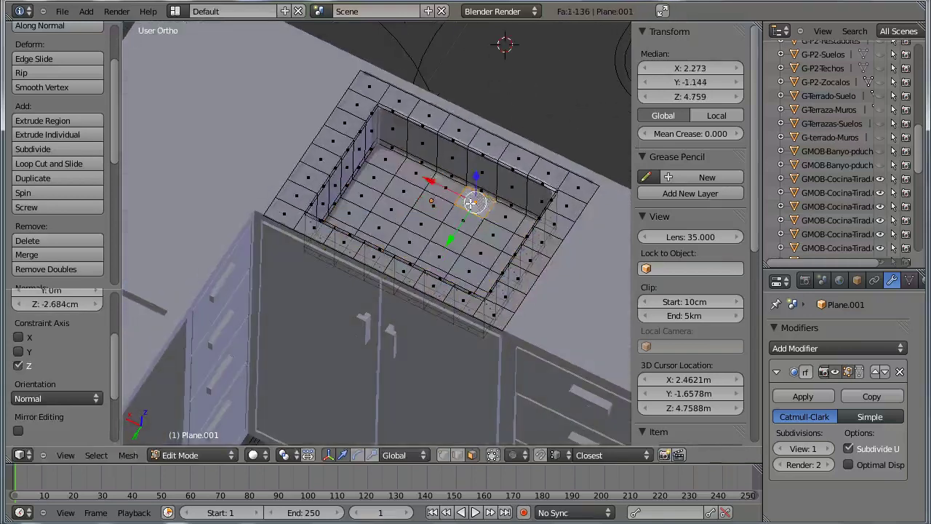
key(e)
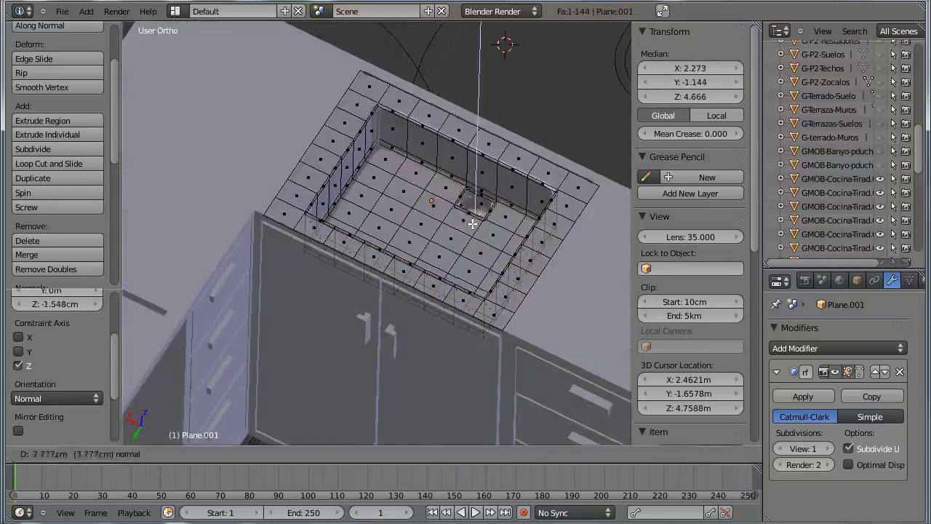
click(472, 224)
key(Tab)
mouse_move(508, 286)
middle_down()
mouse_move(461, 284)
mouse_move(385, 175)
middle_up()
click(827, 448)
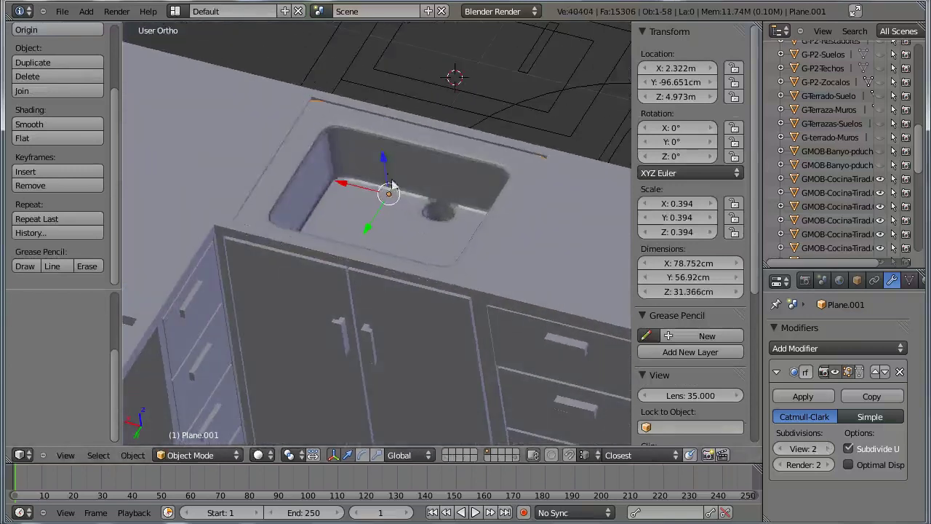
Reposition the sink and raise it slightly to Z 4.996 m
key(g)
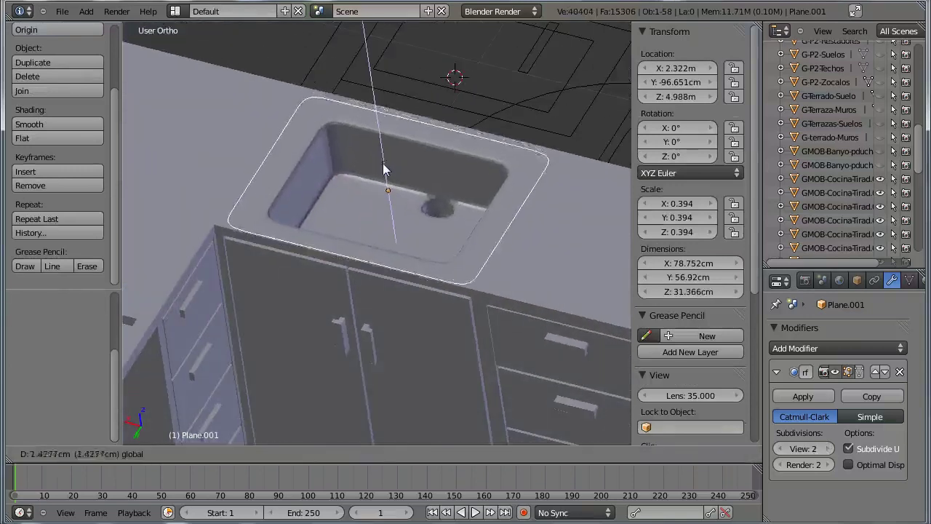
click(387, 164)
mouse_move(494, 261)
middle_down()
mouse_move(503, 184)
mouse_move(453, 240)
mouse_move(370, 285)
mouse_move(448, 267)
middle_up()
scroll(433, 242, up, 4)
key(g)
key(z)
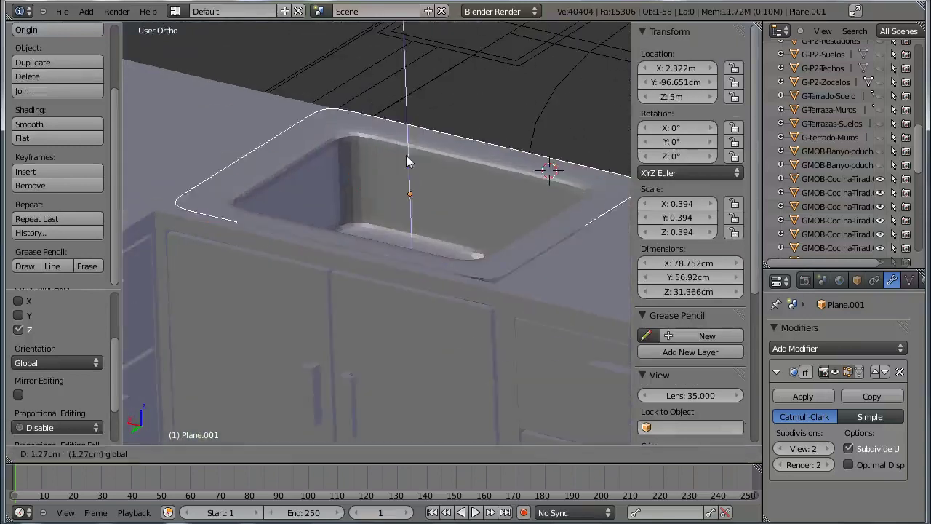
click(411, 164)
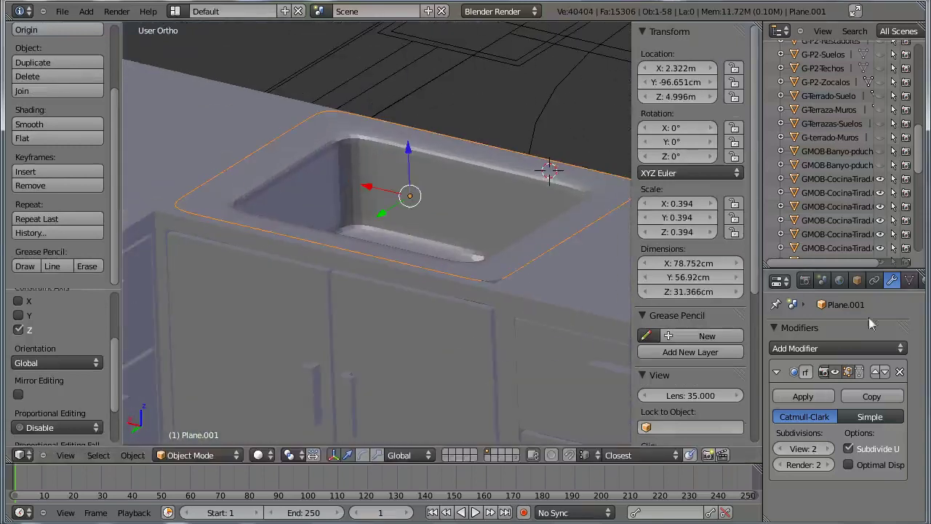
click(859, 348)
Add a Solidify modifier to the sink basin with 4 cm thickness
click(830, 348)
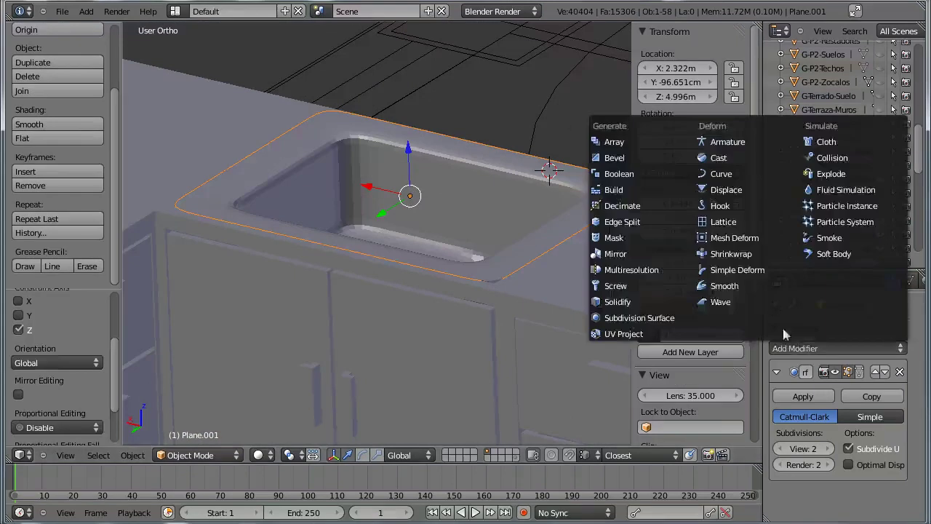
click(617, 301)
scroll(555, 263, up, 2)
scroll(359, 226, up, 3)
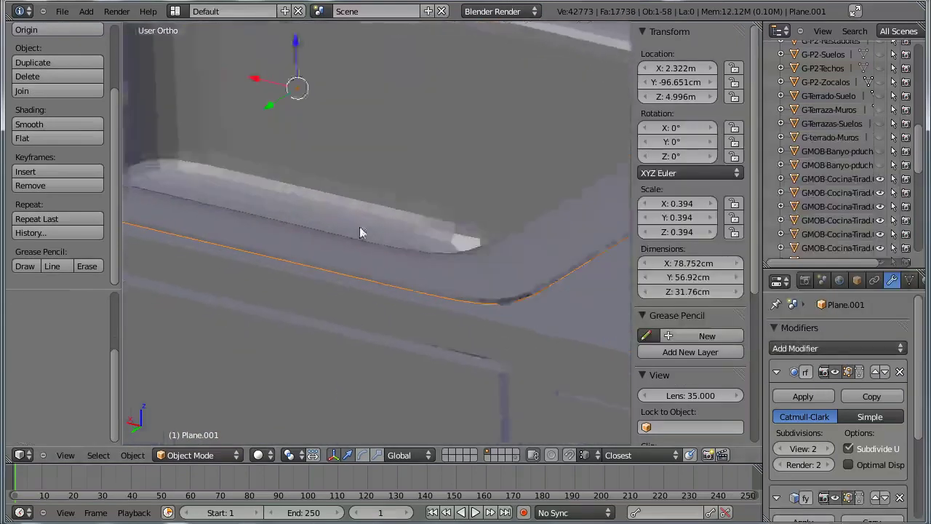
scroll(518, 277, up, 2)
shift+middle_drag(519, 277, 531, 267)
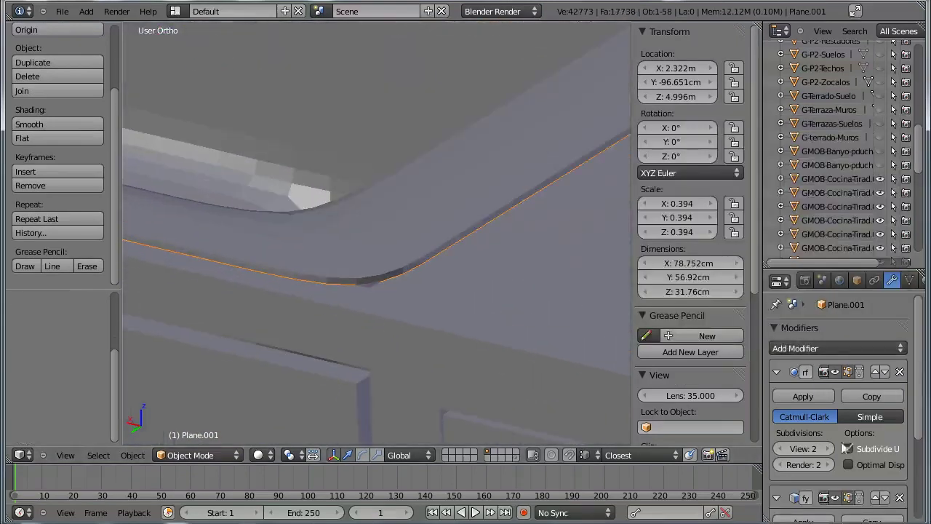
scroll(844, 446, down, 5)
mouse_move(810, 422)
mouse_down()
mouse_move(820, 420)
mouse_move(812, 414)
mouse_up()
mouse_move(490, 378)
middle_down()
mouse_move(404, 339)
mouse_move(451, 182)
middle_up()
scroll(405, 339, down, 5)
scroll(451, 358, down, 2)
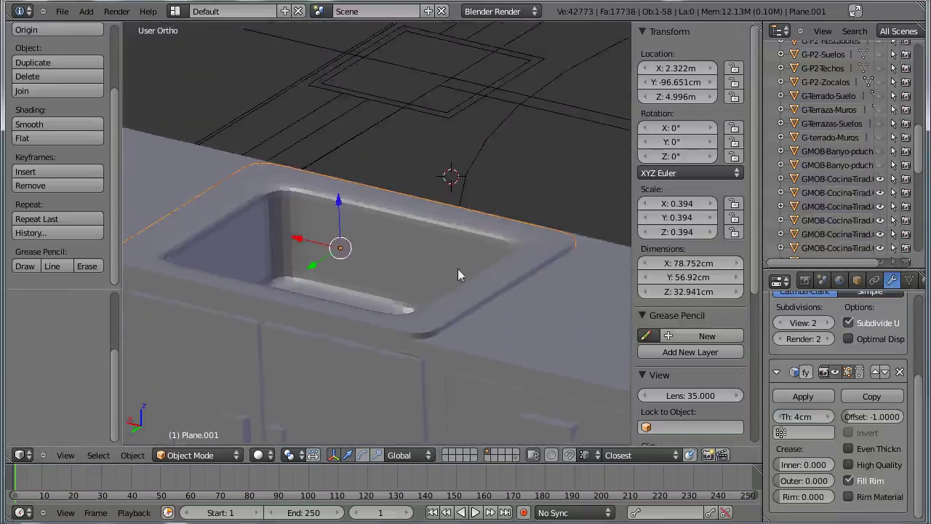
Orbit around the cabinet and switch to the front orthographic view
mouse_move(458, 275)
middle_down()
mouse_move(407, 328)
mouse_move(357, 349)
middle_up()
scroll(409, 266, down, 3)
mouse_move(410, 267)
middle_down()
mouse_move(358, 311)
mouse_move(413, 315)
mouse_move(450, 216)
middle_up()
key(KP_1)
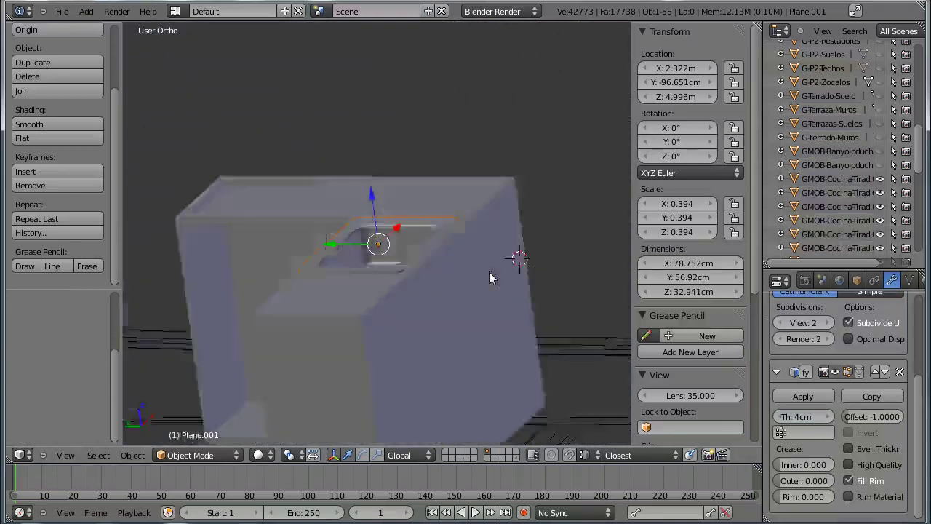
Add a cube scaled to 0.042 and place it on the counter above the sink
click(86, 11)
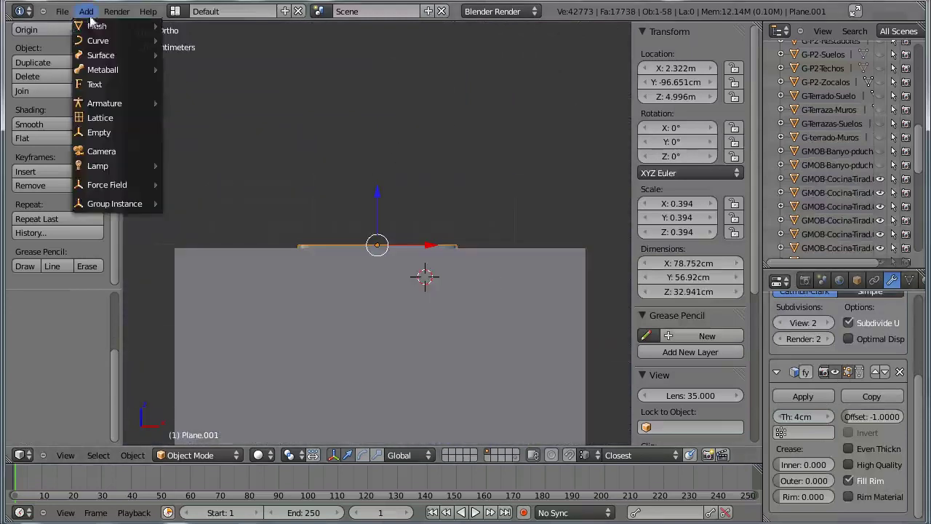
click(182, 39)
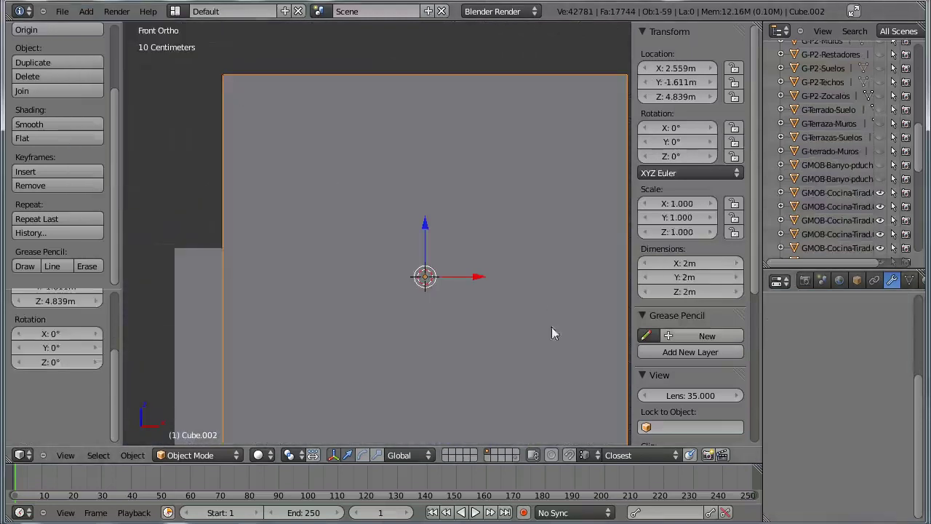
key(s)
click(435, 282)
key(g)
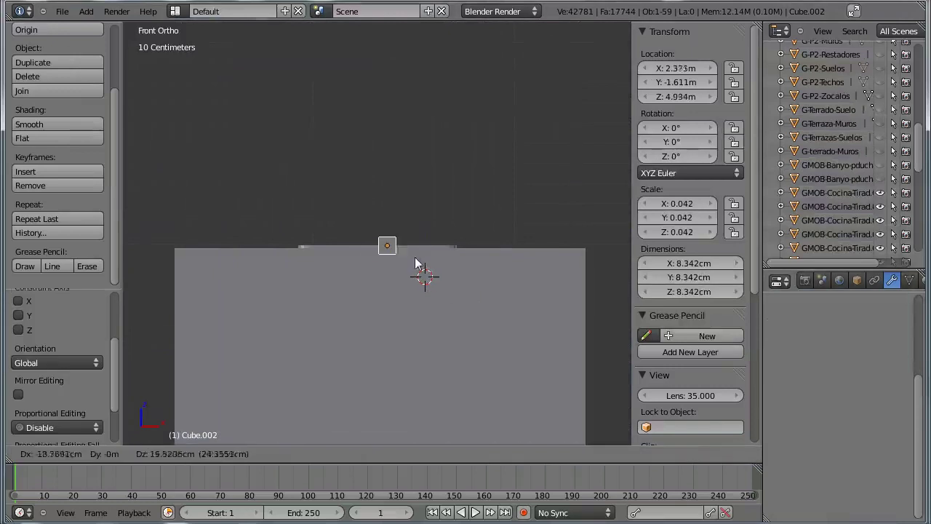
click(409, 255)
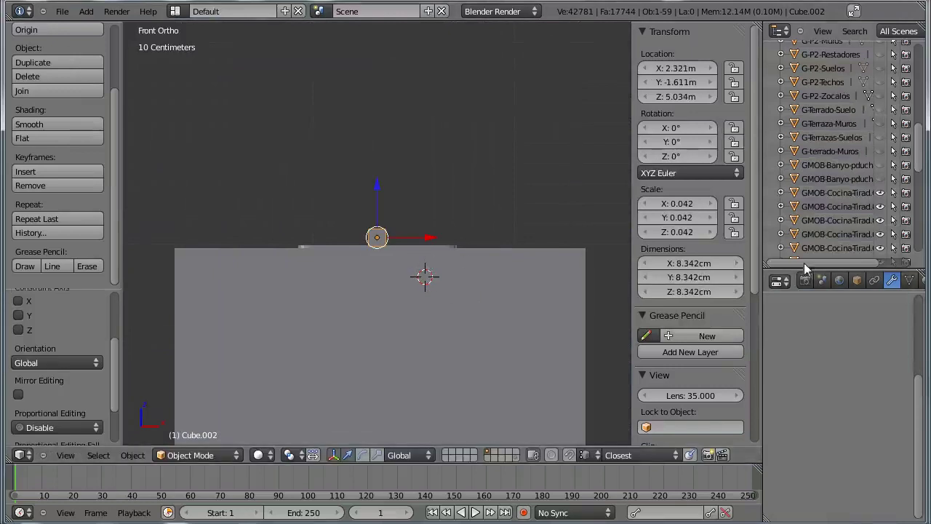
Round the cube with a Subdivision Surface modifier at viewport level 2 and select its bottom face
click(852, 348)
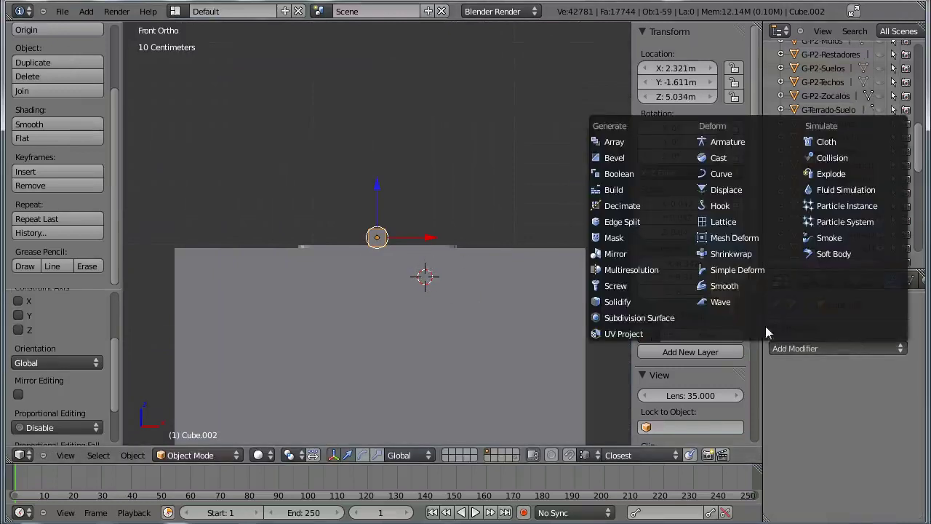
click(630, 313)
scroll(512, 322, up, 5)
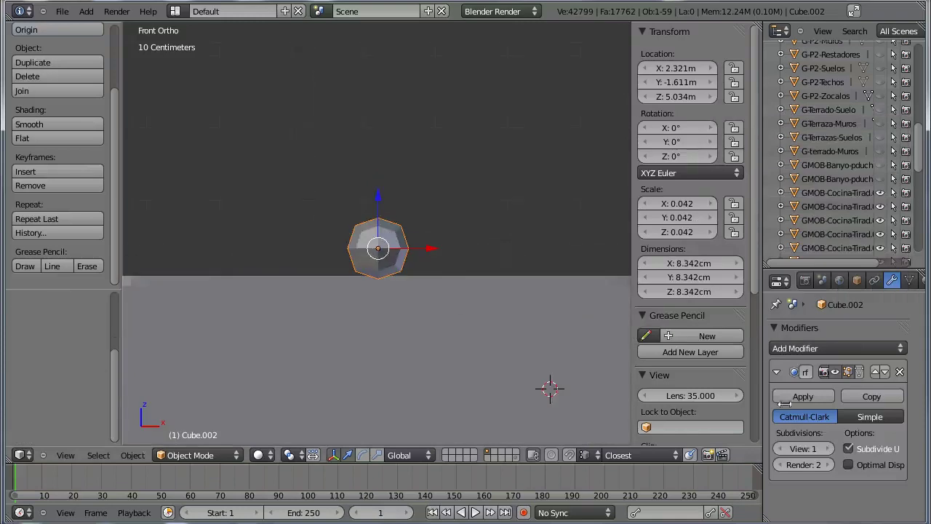
click(827, 450)
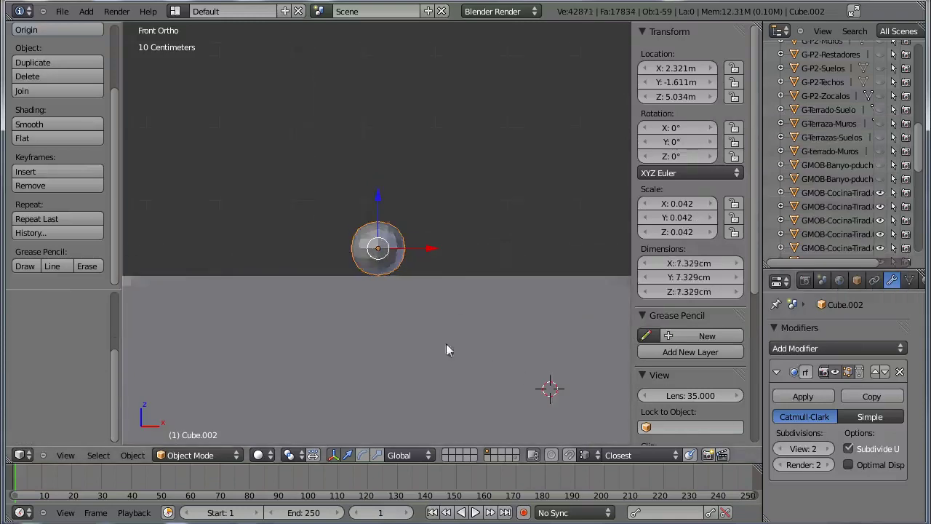
key(Tab)
right_click(383, 281)
Extrude the faucet base's bottom face slightly and set the base behind the sink
key(e)
click(380, 275)
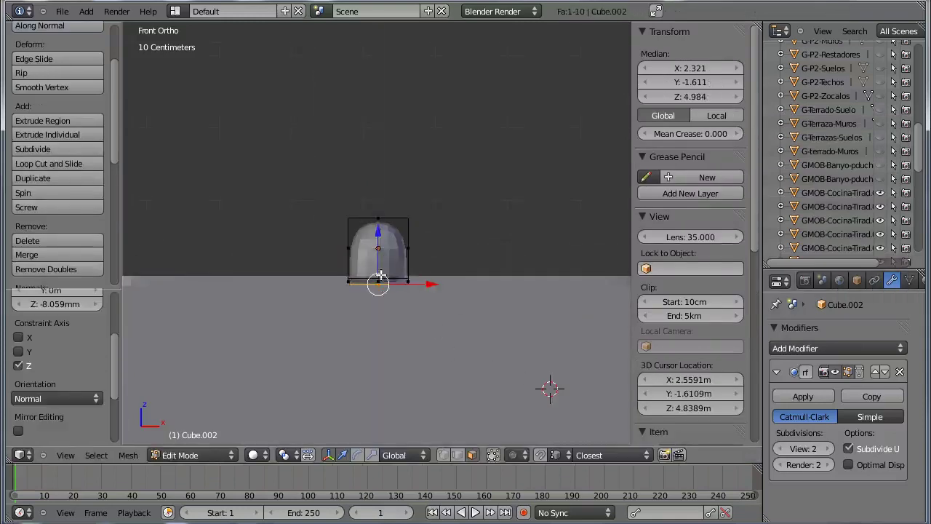
key(KP_3)
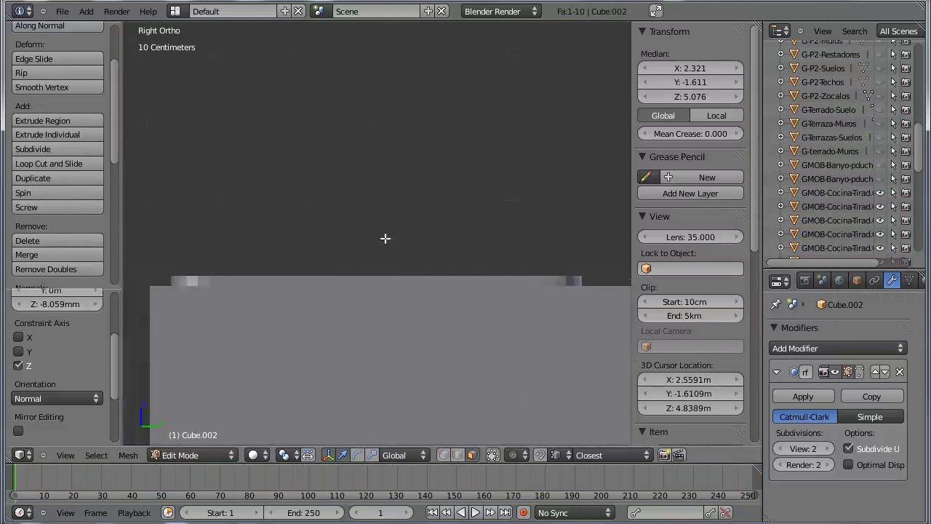
key(Tab)
key(g)
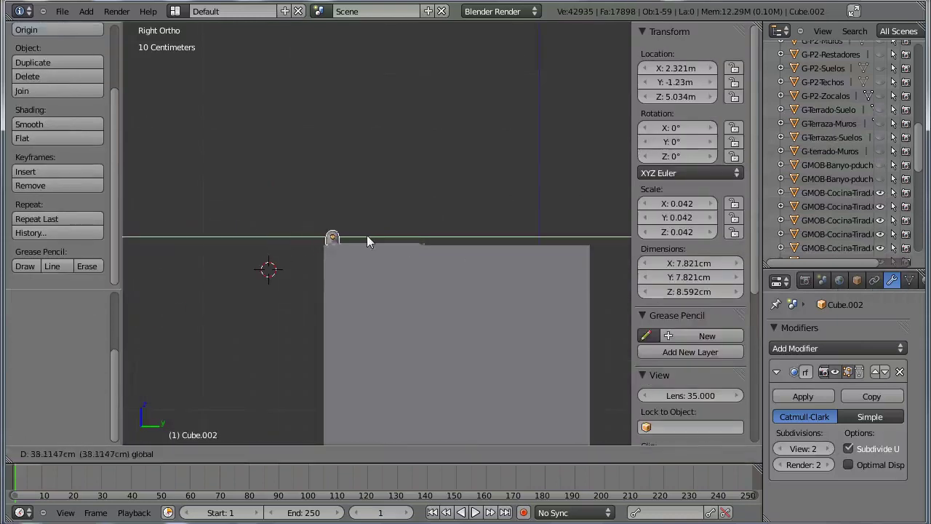
click(366, 240)
Extrude the faucet's top face upward twice to its upright height and tilt it
key(Tab)
scroll(367, 235, up, 6)
shift+middle_drag(240, 219, 359, 359)
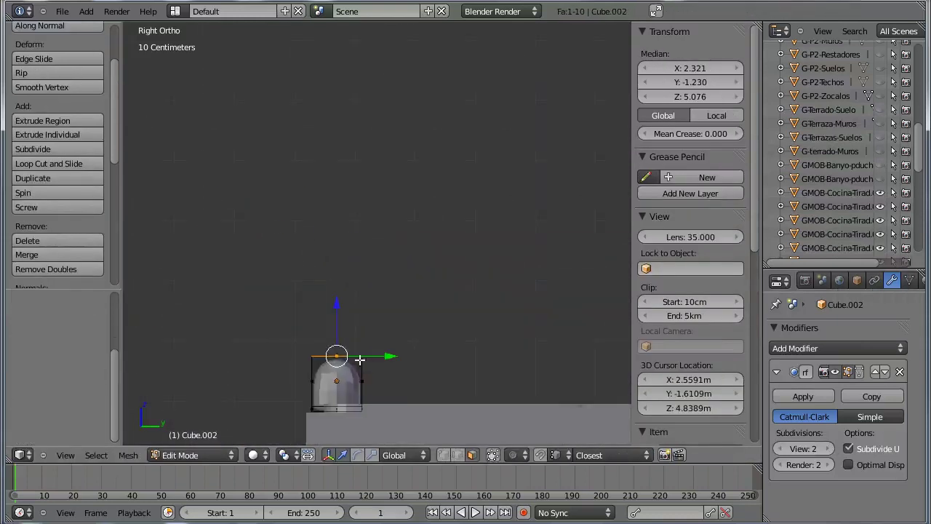
key(e)
click(347, 271)
key(e)
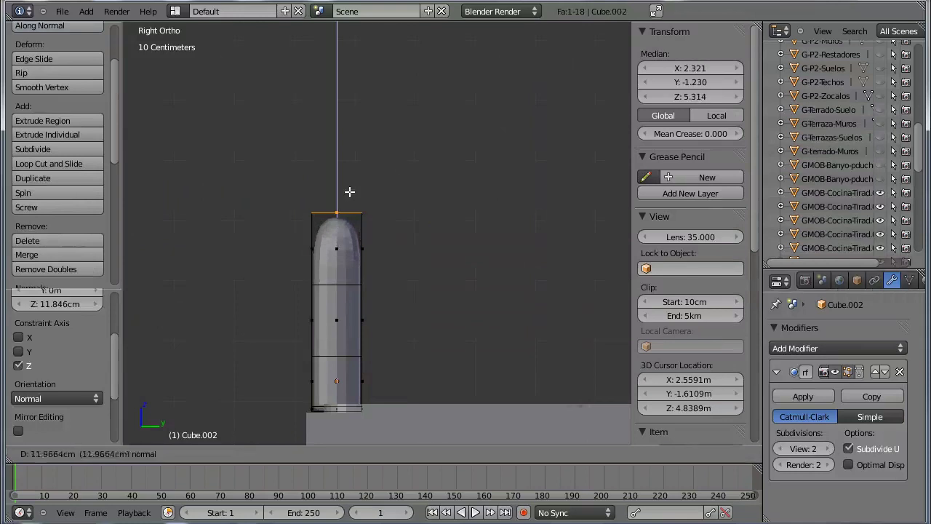
click(349, 191)
key(r)
click(427, 232)
Extrude the spout outward in bent segments, turning the tip face toward vertical
key(e)
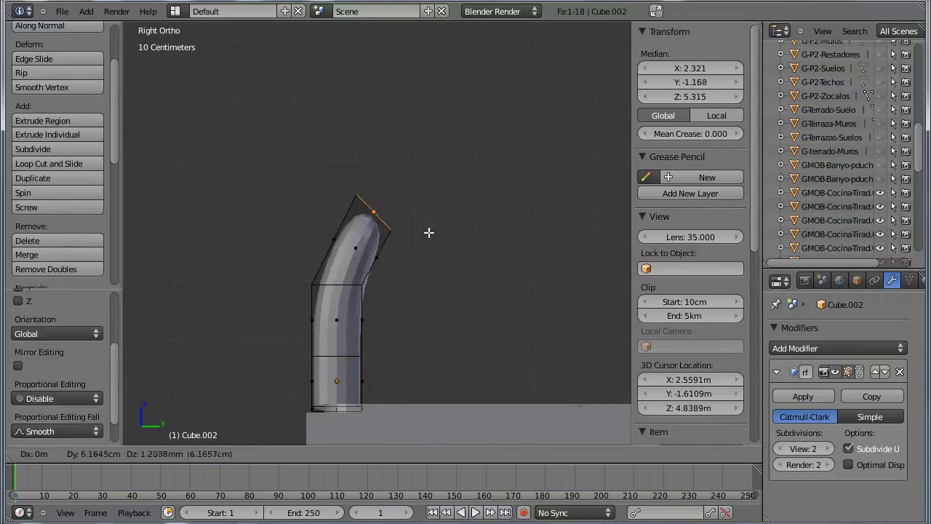
click(427, 232)
key(e)
click(486, 167)
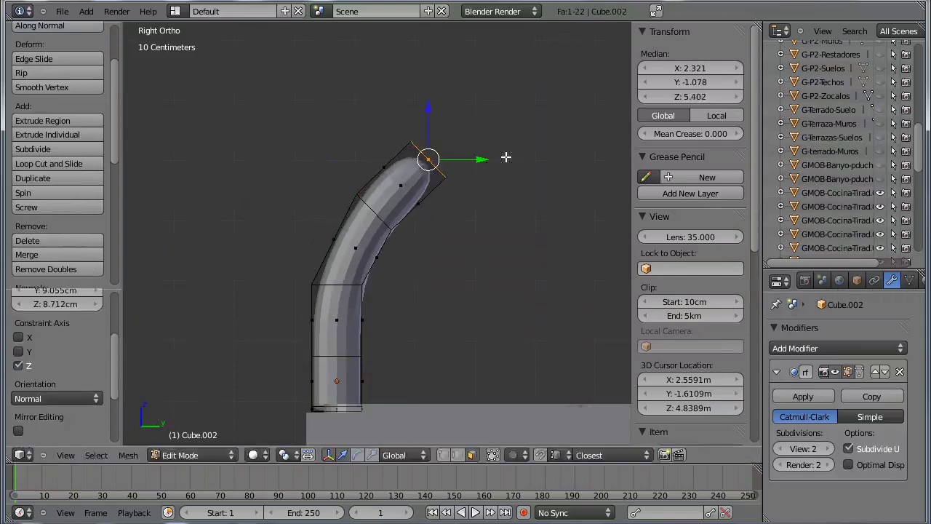
key(r)
click(514, 221)
key(g)
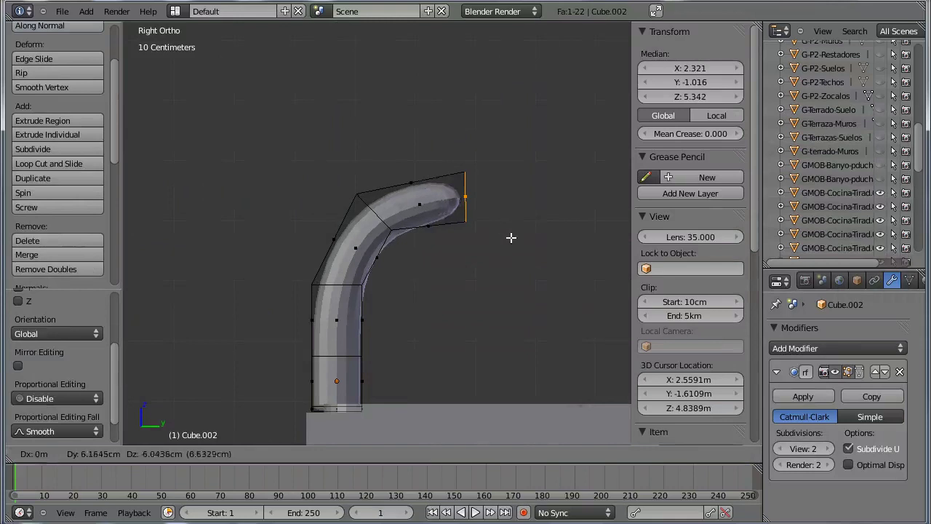
click(512, 231)
key(e)
click(576, 172)
key(r)
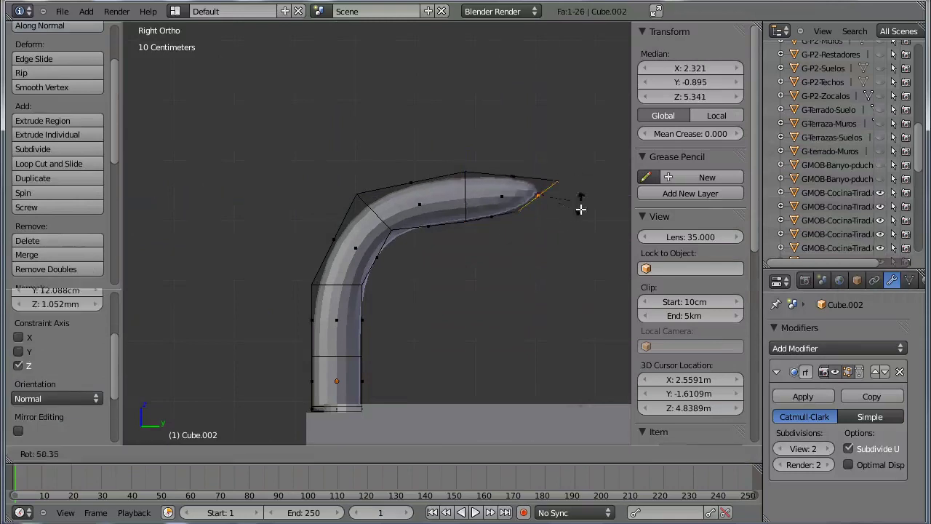
click(579, 214)
Extend the spout tip, tilt its end face downward, and add a short final segment
key(g)
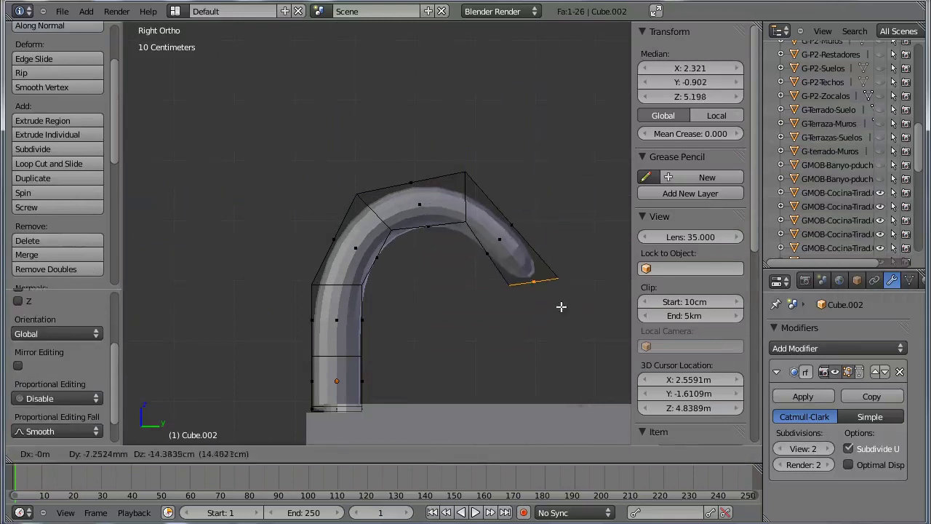
click(561, 306)
key(e)
click(559, 307)
key(r)
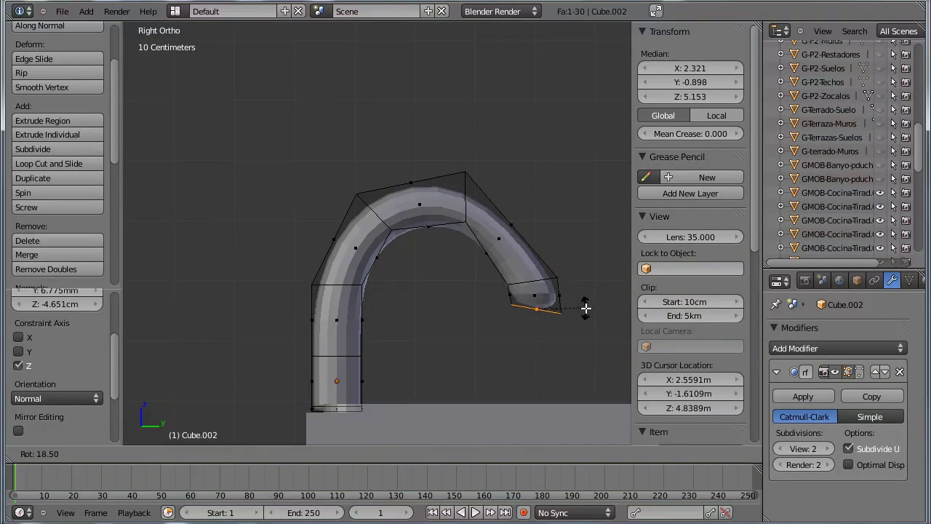
click(587, 300)
key(e)
click(580, 310)
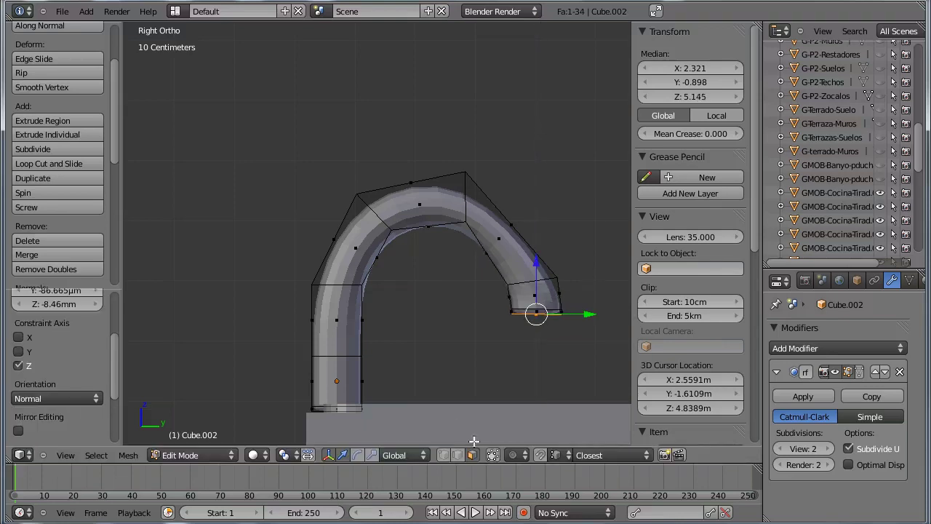
Reposition the face at the top of the arch to shape the spout's curve
key(a)
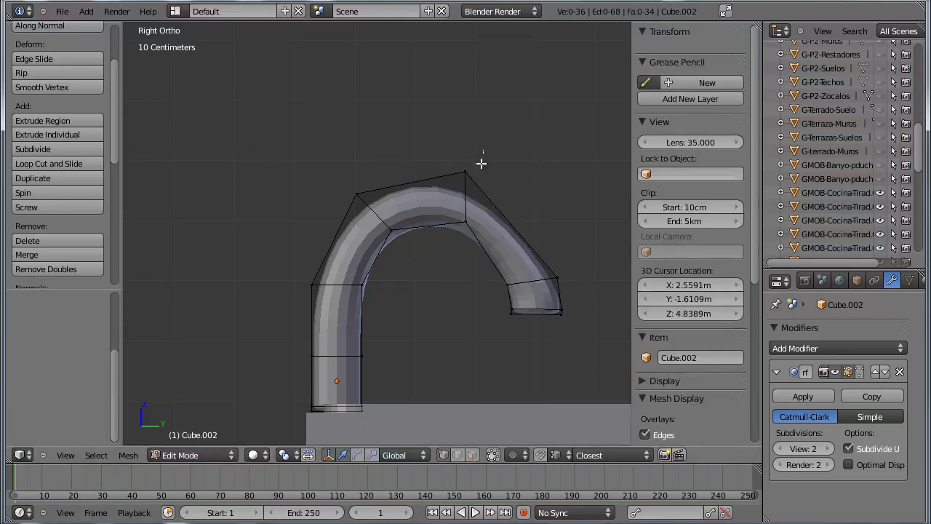
right_click(485, 197)
key(g)
click(514, 164)
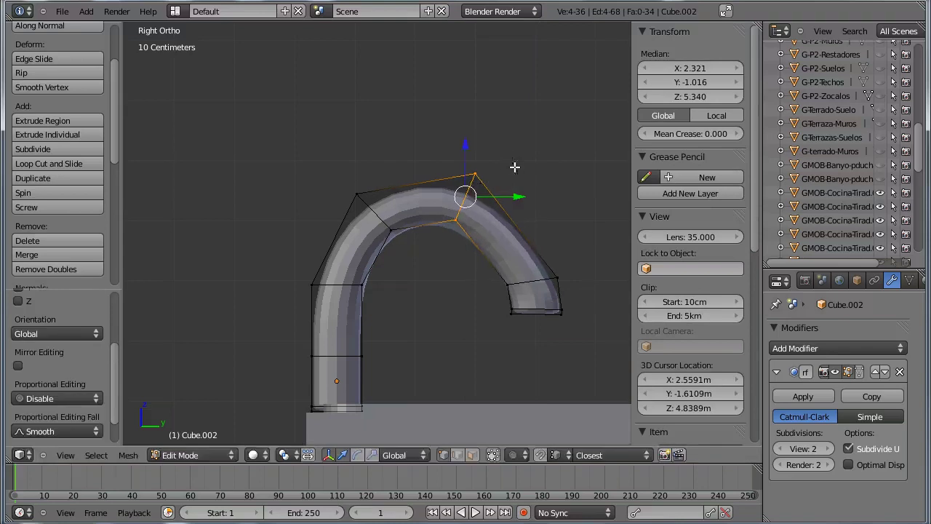
key(g)
click(509, 186)
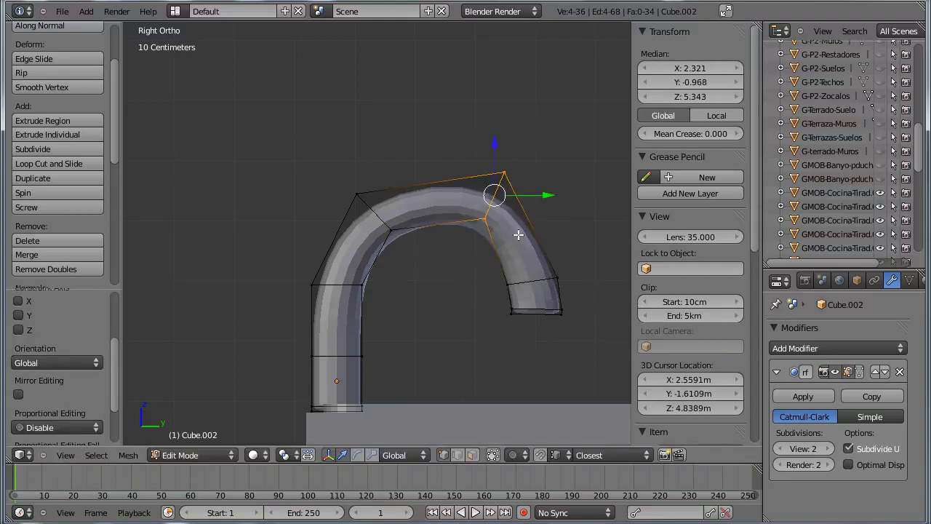
scroll(518, 235, down, 3)
mouse_move(531, 210)
middle_down()
mouse_move(435, 243)
mouse_move(416, 307)
mouse_move(438, 299)
mouse_move(442, 282)
mouse_move(323, 294)
mouse_move(473, 210)
middle_up()
scroll(430, 272, down, 1)
key(Tab)
Scale the faucet down to 0.026 and lower it vertically onto the counter
key(s)
click(444, 197)
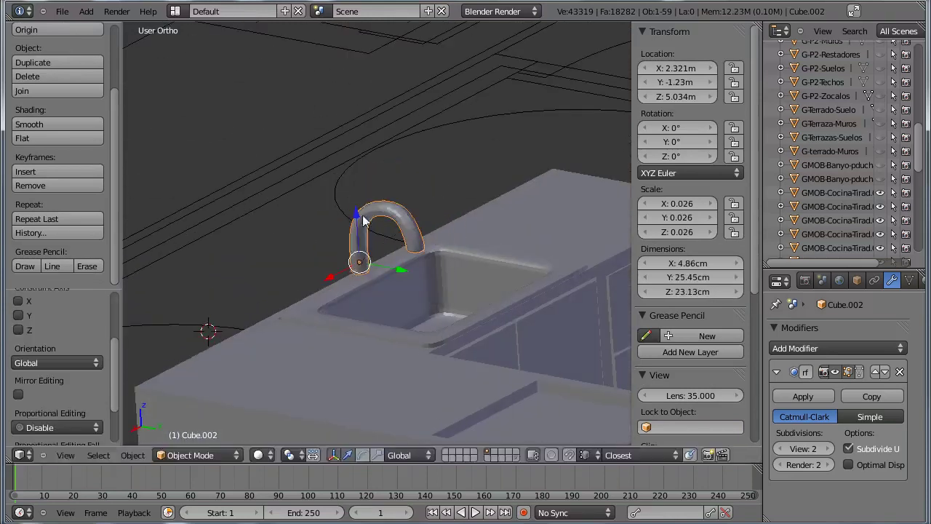
key(g)
key(z)
click(420, 233)
Inspect the cabinet, then view the floor plan in Top Ortho and open Add > Mesh
mouse_move(419, 233)
middle_down()
mouse_move(415, 312)
mouse_move(382, 246)
mouse_move(435, 187)
mouse_move(437, 214)
mouse_move(380, 188)
mouse_move(376, 163)
mouse_move(425, 283)
mouse_move(414, 258)
mouse_move(385, 279)
middle_up()
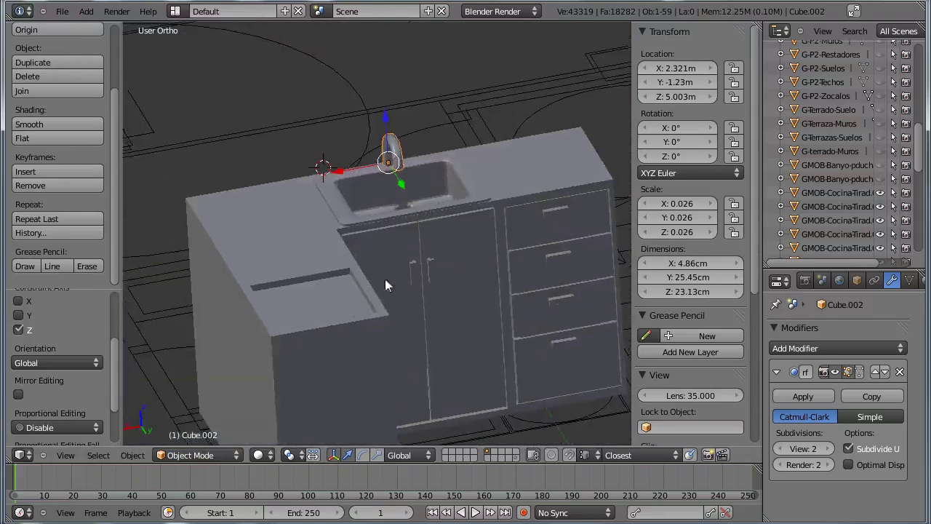
scroll(384, 279, up, 2)
scroll(380, 156, up, 3)
shift+middle_drag(379, 156, 381, 300)
scroll(424, 241, up, 1)
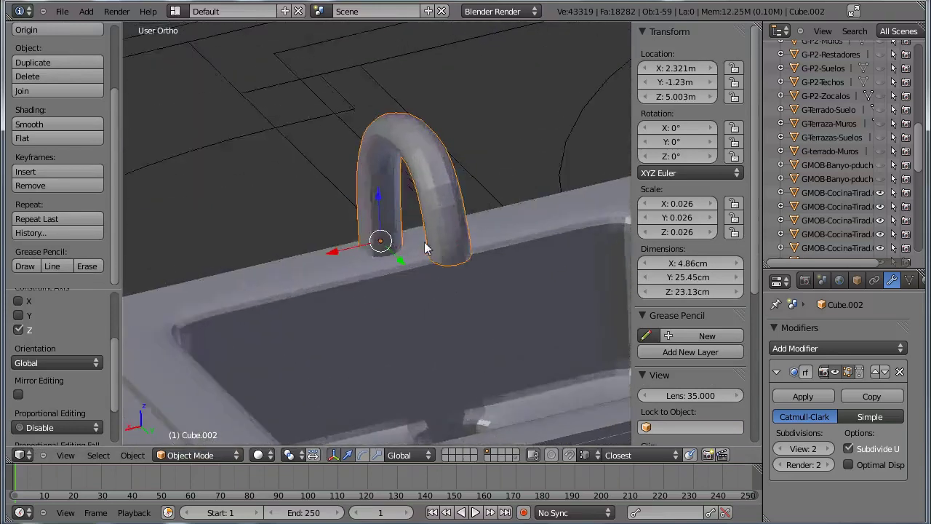
scroll(425, 241, down, 3)
mouse_move(426, 245)
middle_down()
mouse_move(422, 277)
mouse_move(458, 318)
mouse_move(439, 372)
mouse_move(497, 228)
mouse_move(411, 267)
mouse_move(468, 334)
mouse_move(399, 312)
mouse_move(487, 316)
mouse_move(461, 297)
mouse_move(359, 315)
middle_up()
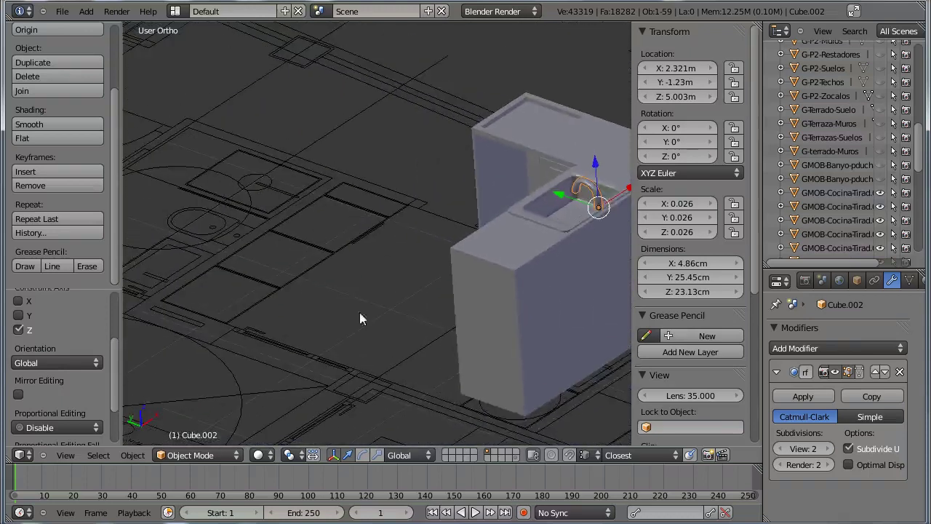
mouse_move(370, 254)
middle_down()
mouse_move(443, 256)
mouse_move(334, 259)
middle_up()
key(KP_7)
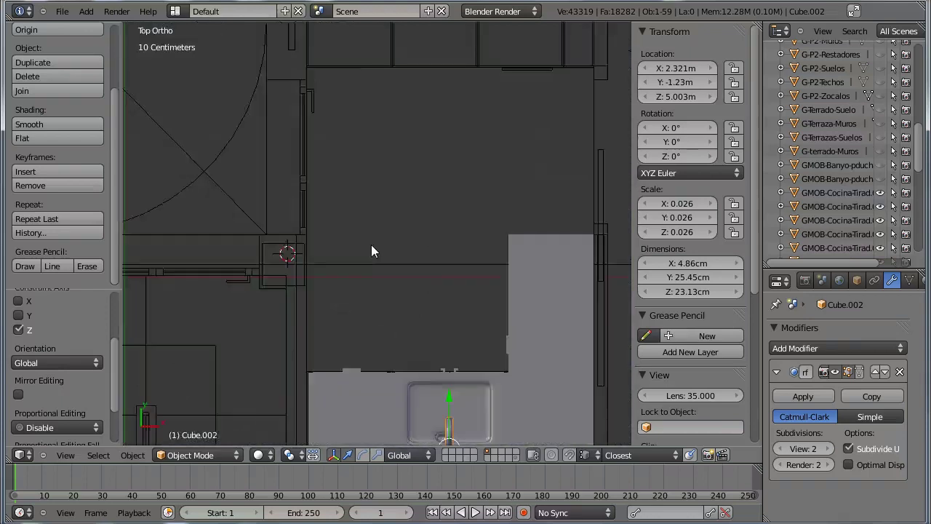
mouse_move(464, 113)
shift+middle_down()
mouse_move(351, 270)
mouse_move(393, 300)
shift+middle_up()
scroll(351, 270, up, 1)
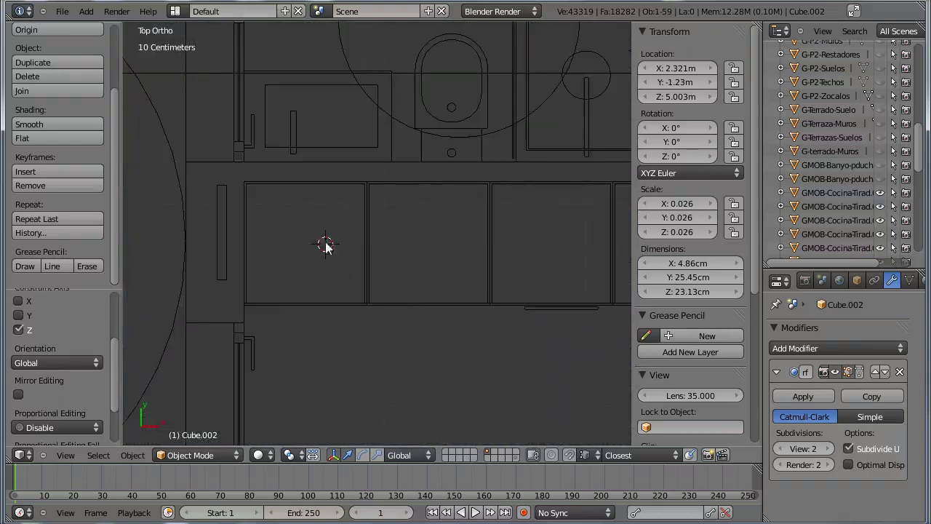
click(86, 11)
mouse_move(96, 26)
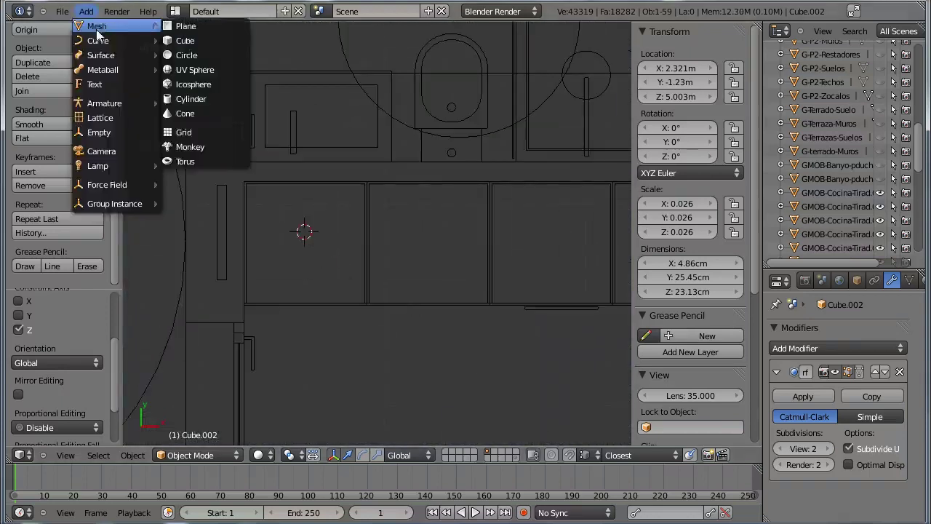
Add a plane about 47 cm square and place its top-left corner on the outline
click(193, 31)
key(s)
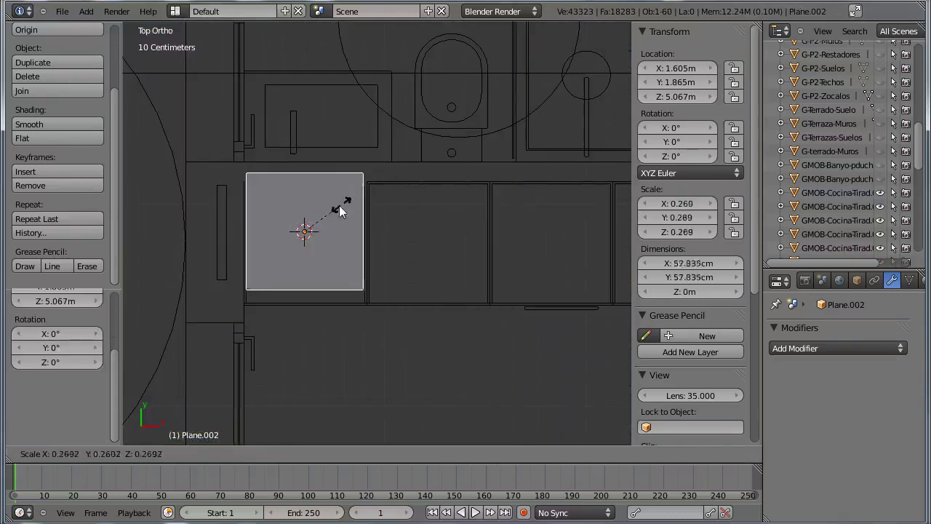
click(335, 206)
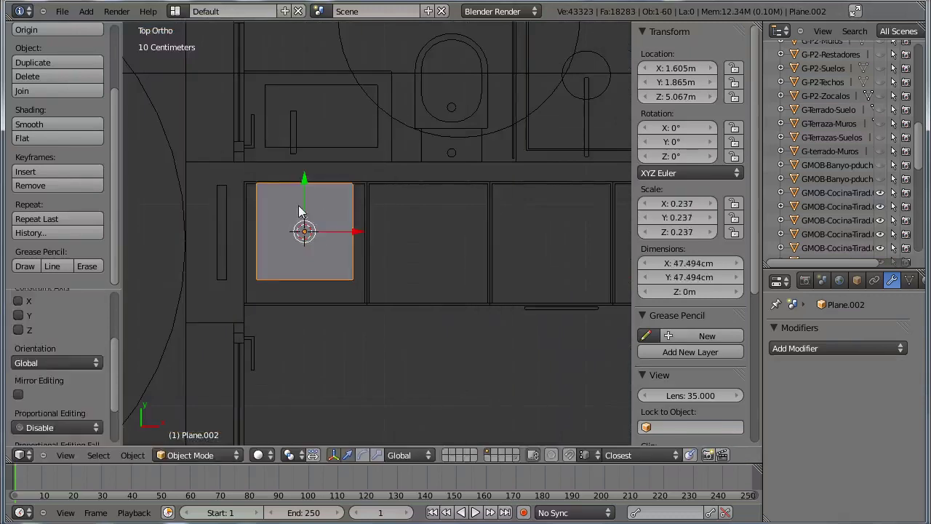
key(Tab)
right_click(262, 195)
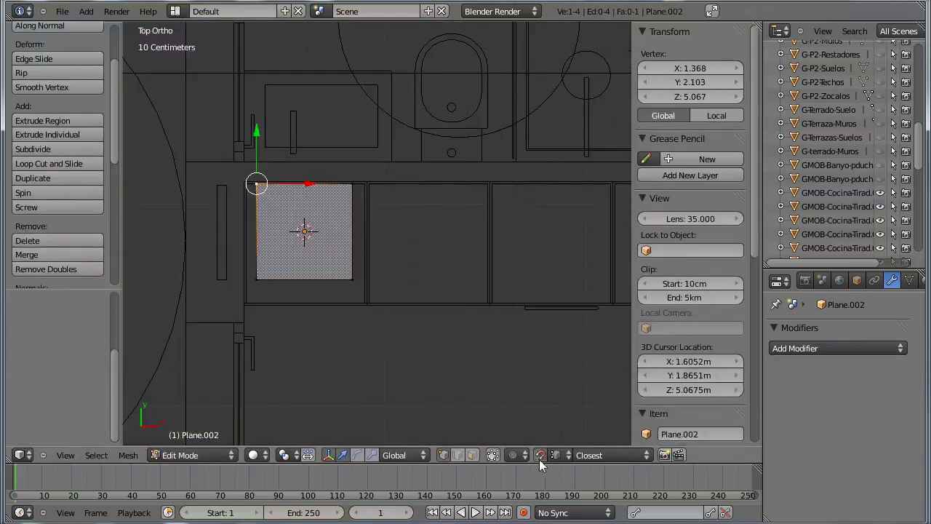
key(g)
click(262, 197)
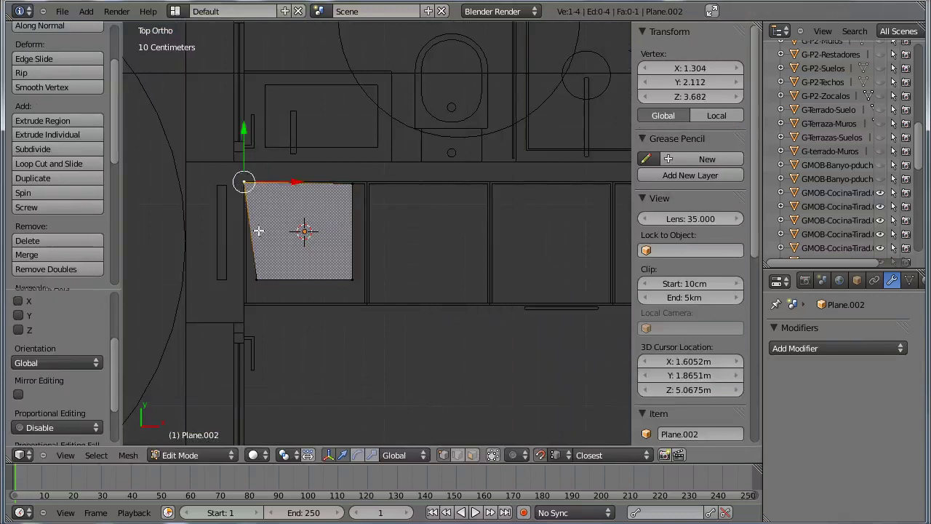
Place the plane's bottom-left and bottom-right corners on the outline
right_click(259, 278)
key(g)
click(246, 304)
right_click(355, 281)
key(g)
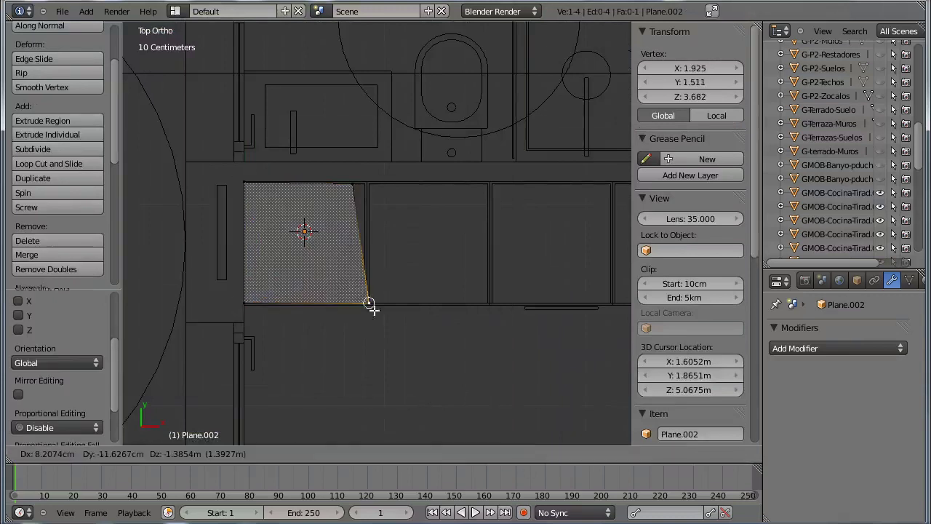
click(370, 313)
Refine the bottom-left corner so it sits at Y 1.501
scroll(386, 304, up, 1)
scroll(369, 341, up, 1)
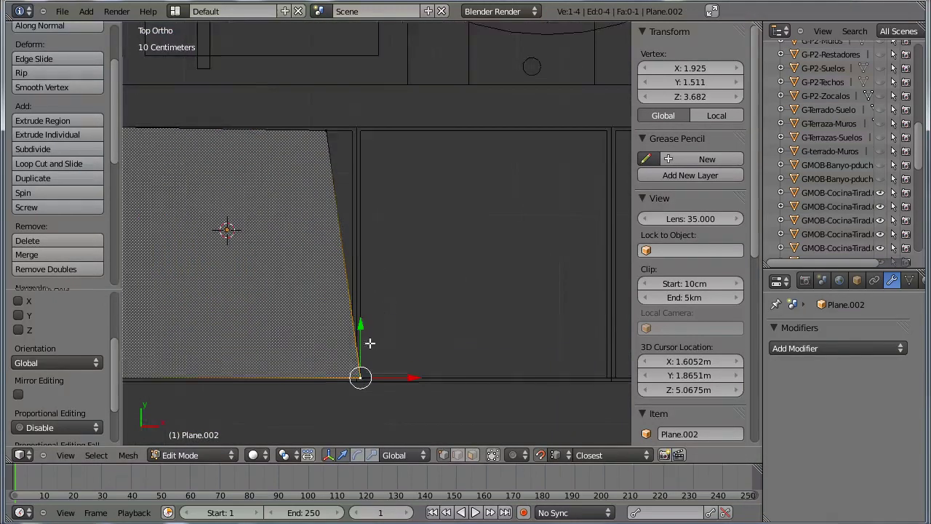
scroll(396, 271, up, 2)
scroll(396, 272, up, 2)
right_click(281, 288)
key(g)
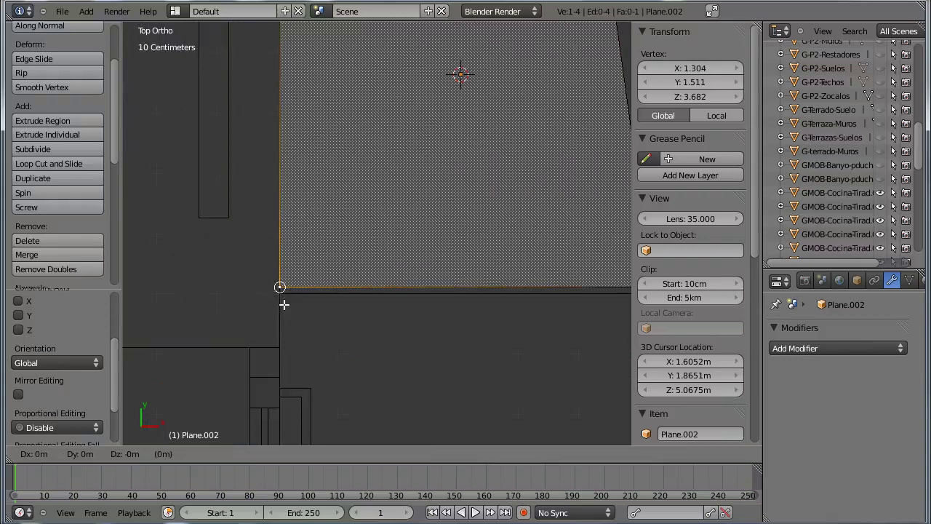
click(282, 298)
scroll(281, 307, up, 3)
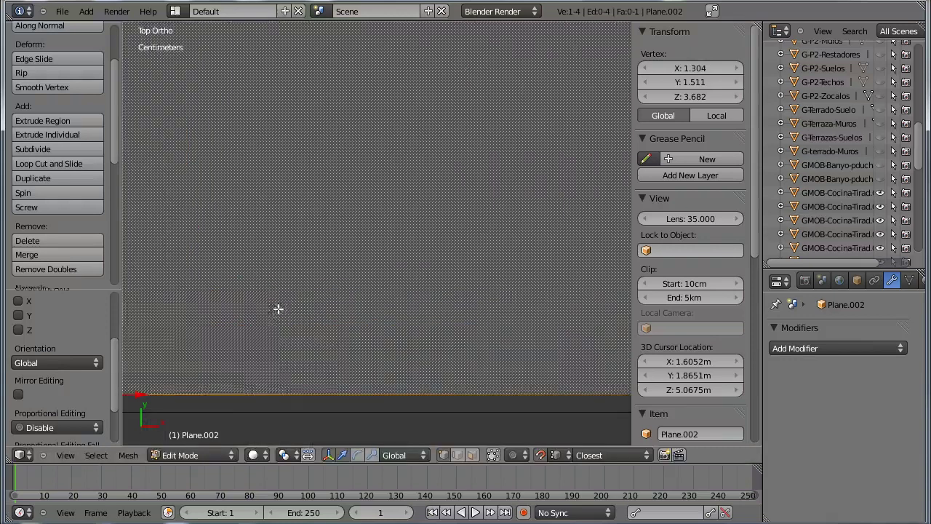
shift+middle_drag(281, 307, 464, 188)
key(g)
click(275, 318)
Move the bottom-right corner to X 1.915, Y 1.501
scroll(275, 318, down, 2)
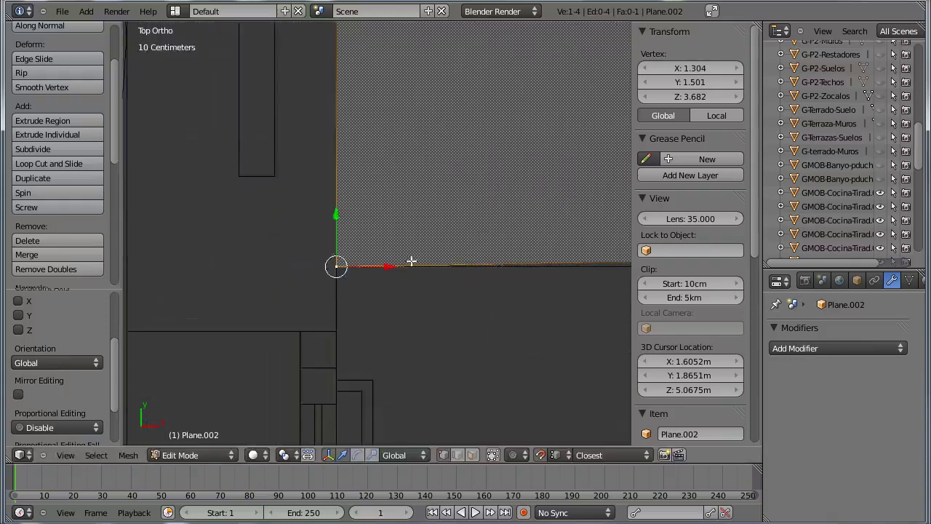
scroll(412, 260, up, 2)
scroll(430, 272, up, 2)
right_click(498, 291)
key(g)
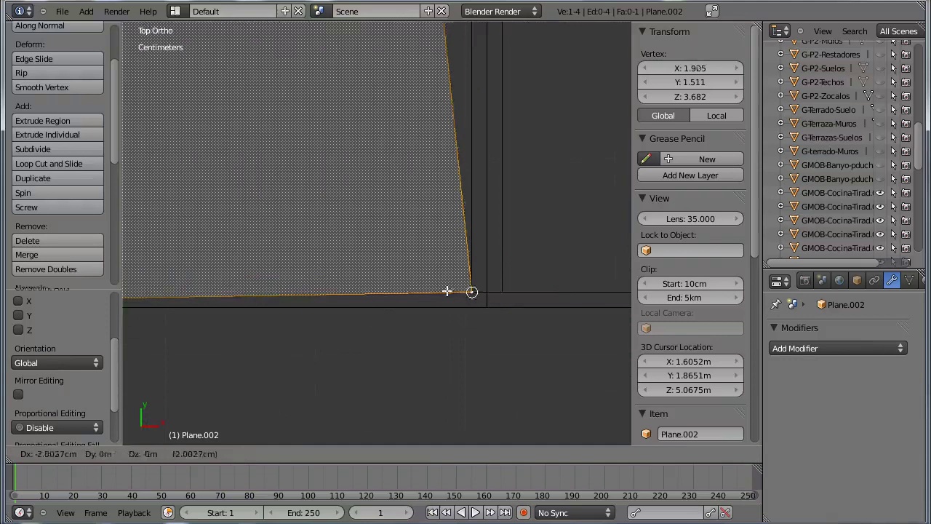
click(478, 308)
scroll(436, 232, down, 2)
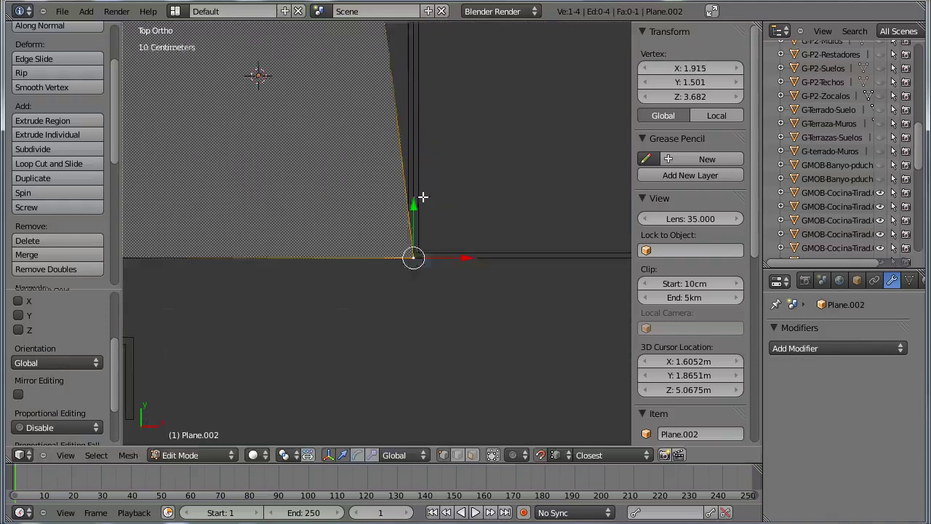
scroll(420, 199, down, 2)
scroll(415, 264, up, 3)
scroll(417, 210, down, 1)
Raise the top-right corner to Y 2.112 and switch to face selection
right_click(421, 200)
key(g)
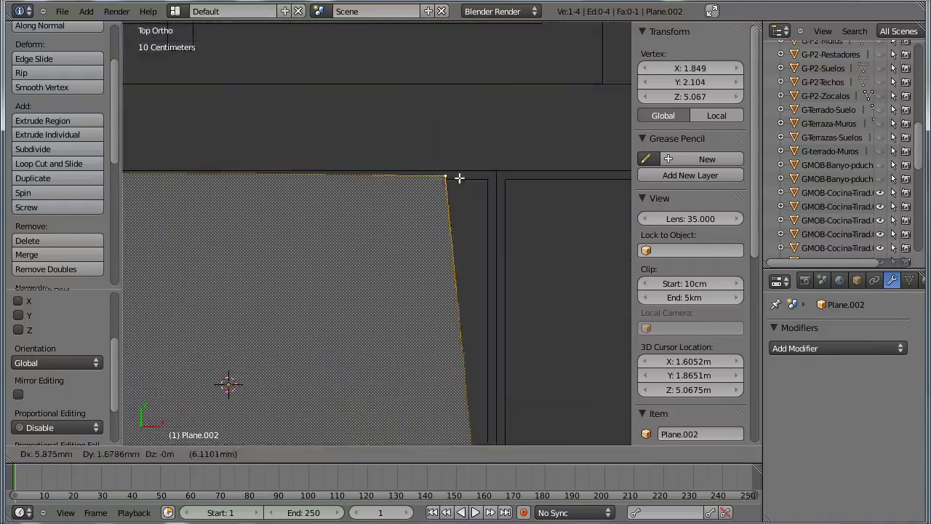
click(490, 168)
scroll(460, 241, down, 2)
mouse_move(460, 240)
shift+middle_down()
mouse_move(370, 245)
mouse_move(384, 291)
mouse_move(492, 122)
mouse_move(441, 177)
mouse_move(409, 337)
mouse_move(378, 272)
mouse_move(489, 269)
mouse_move(475, 284)
shift+middle_up()
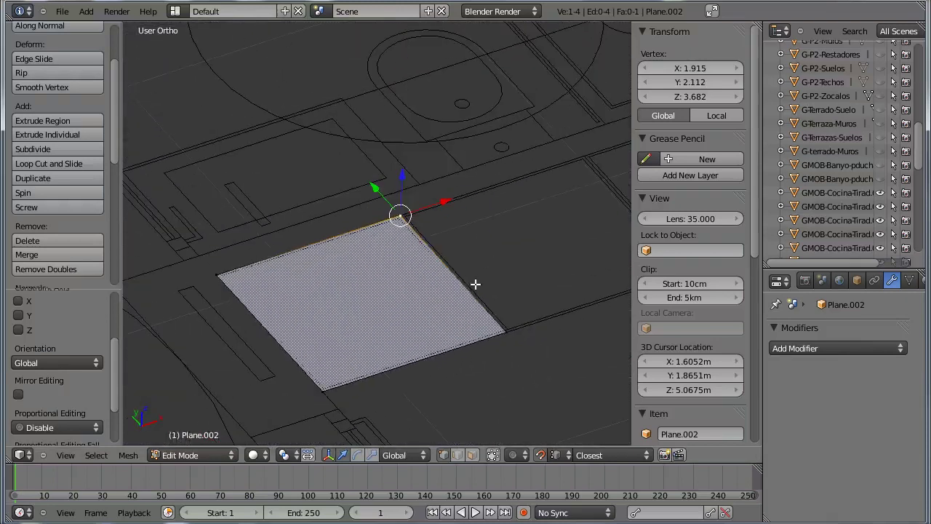
click(473, 460)
Extrude the plane's face 2 m upward into a tall block
right_click(356, 301)
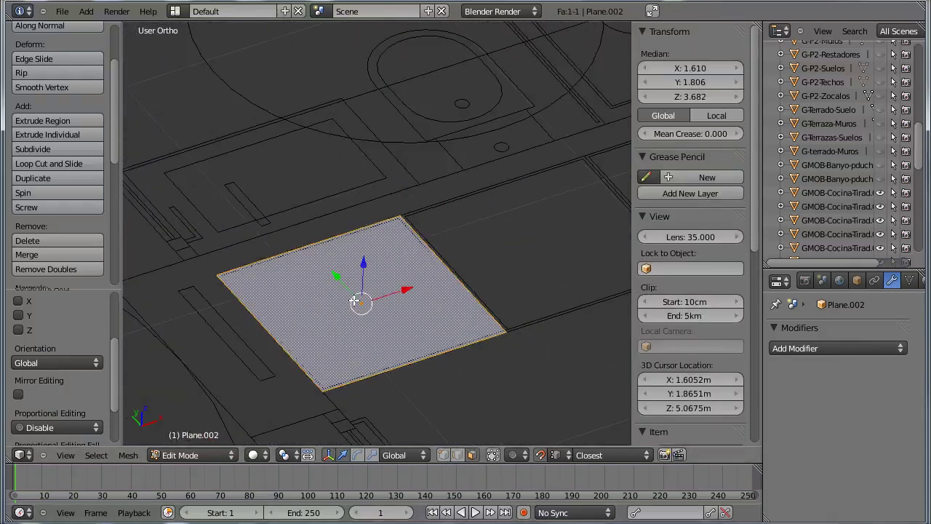
key(e)
key(2)
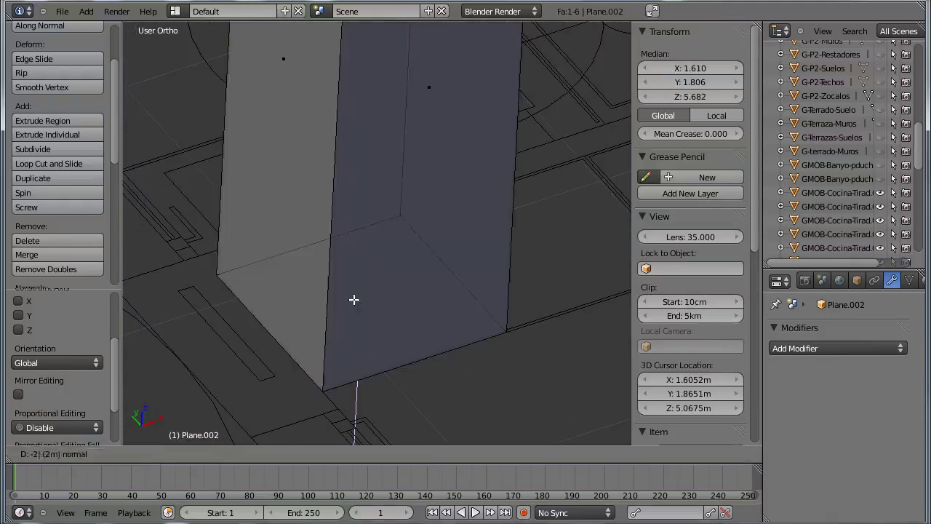
key(Return)
mouse_move(325, 252)
middle_down()
mouse_move(407, 370)
mouse_move(453, 382)
mouse_move(516, 262)
mouse_move(457, 291)
mouse_move(446, 374)
mouse_move(380, 277)
middle_up()
Extend the block's side face outward in three sections of about 60 cm each
right_click(381, 277)
mouse_move(423, 327)
middle_down()
mouse_move(332, 266)
mouse_move(332, 360)
middle_up()
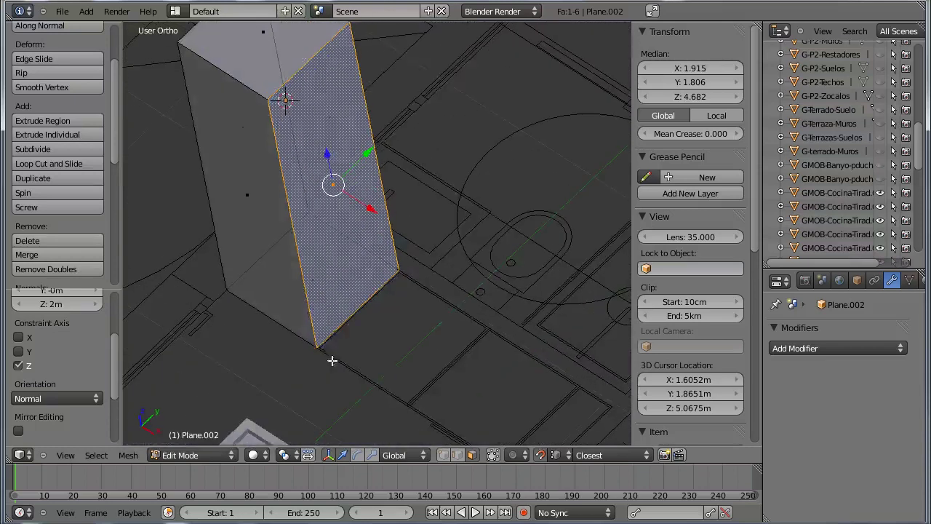
key(e)
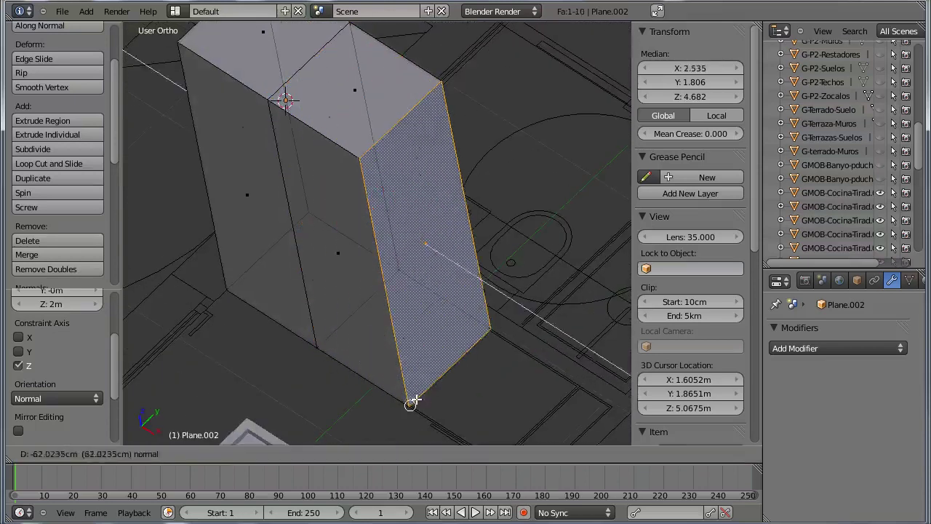
click(415, 394)
key(e)
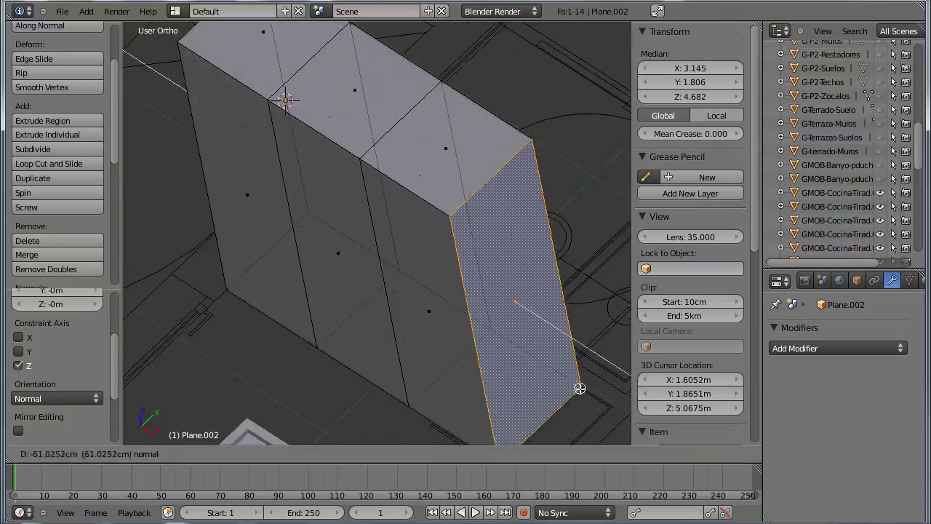
click(578, 386)
middle_drag(545, 362, 531, 248)
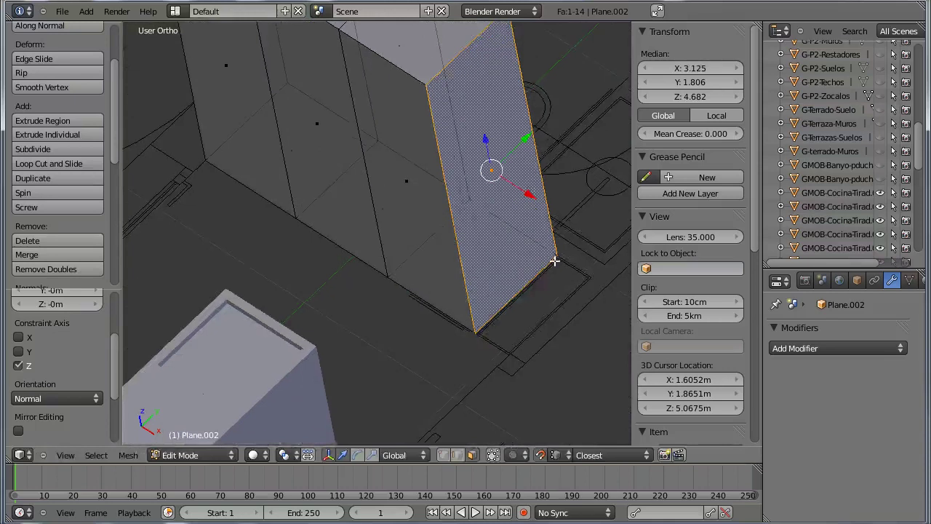
key(e)
click(588, 277)
mouse_move(589, 277)
middle_down()
mouse_move(401, 328)
mouse_move(534, 301)
mouse_move(414, 312)
mouse_move(434, 311)
mouse_move(416, 278)
mouse_move(304, 262)
middle_up()
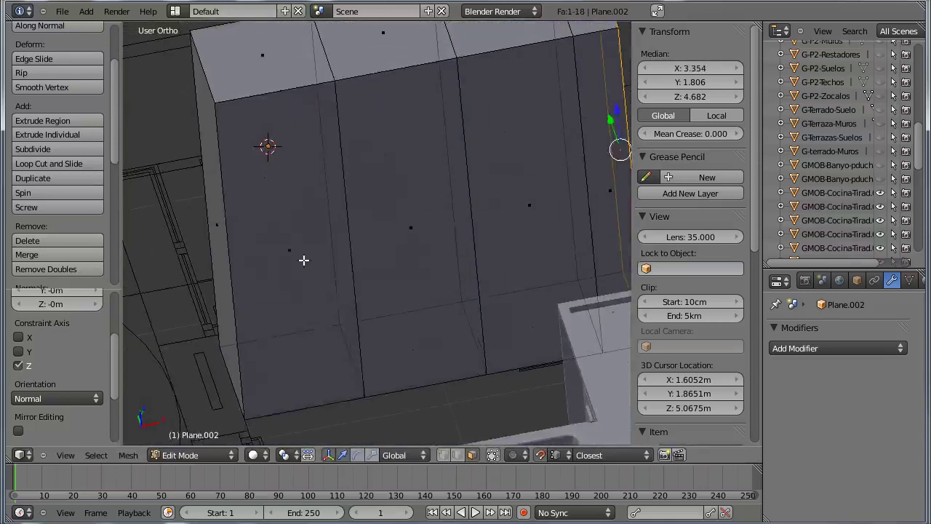
right_click(303, 256)
middle_drag(489, 235, 435, 216)
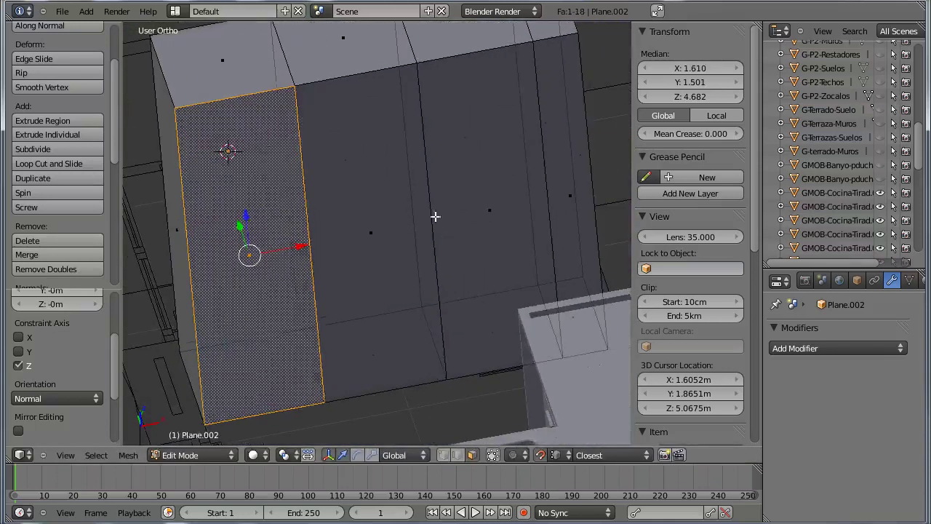
Extrude the third panel face and push it back into the wall as a deep recess
right_click(505, 211)
key(g)
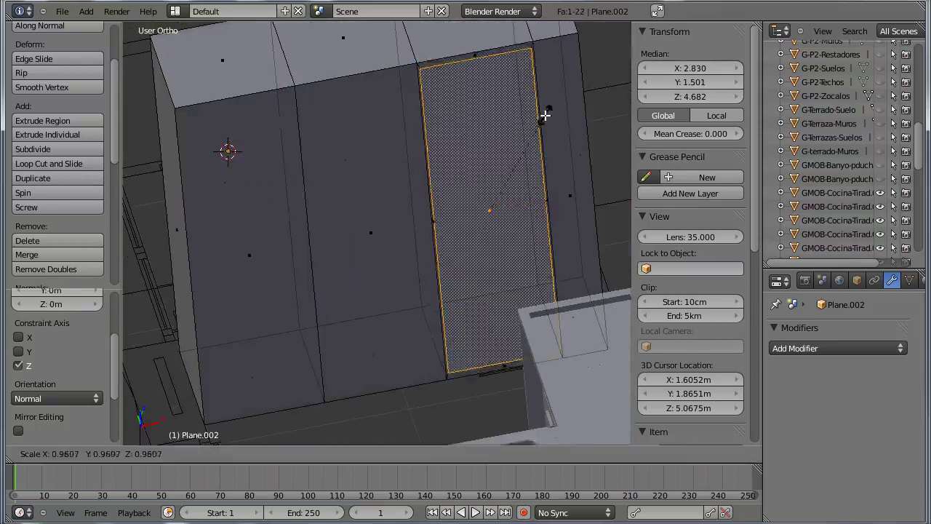
click(543, 120)
key(e)
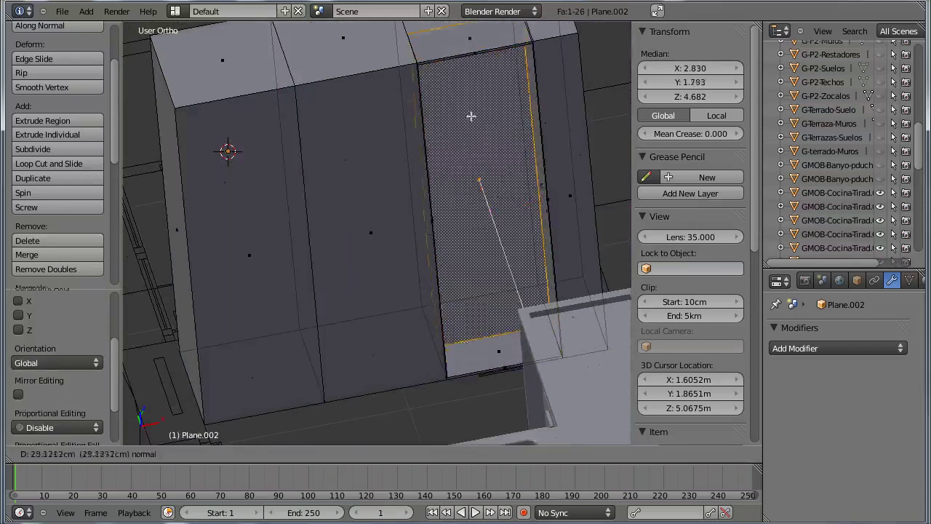
click(603, 413)
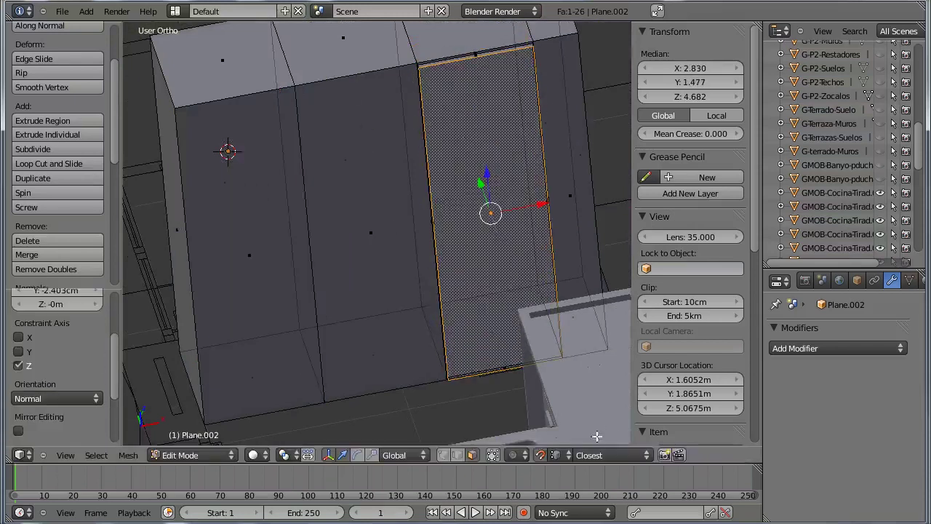
key(g)
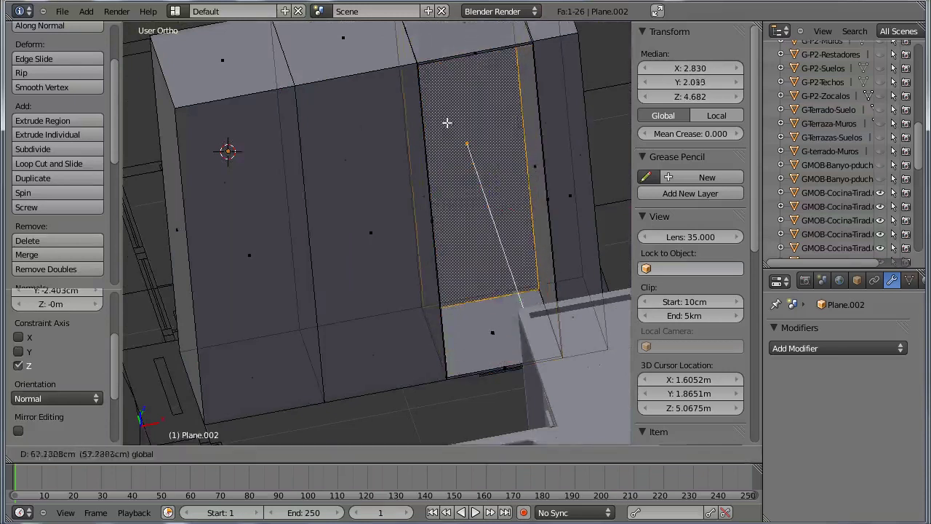
click(449, 124)
Subdivide the leftmost panel face into four
mouse_move(442, 294)
middle_down()
mouse_move(454, 347)
mouse_move(390, 249)
middle_up()
middle_drag(343, 290, 427, 248)
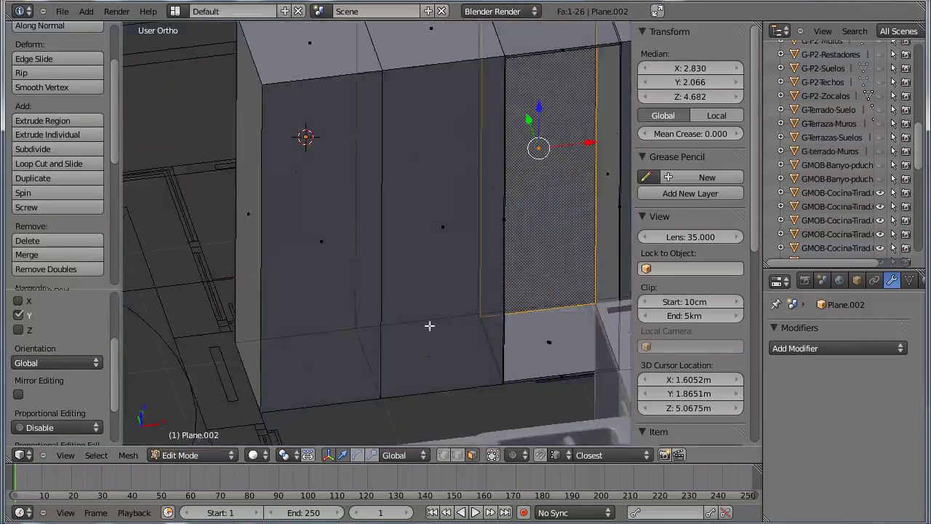
mouse_move(442, 312)
middle_down()
mouse_move(385, 333)
mouse_move(461, 274)
middle_up()
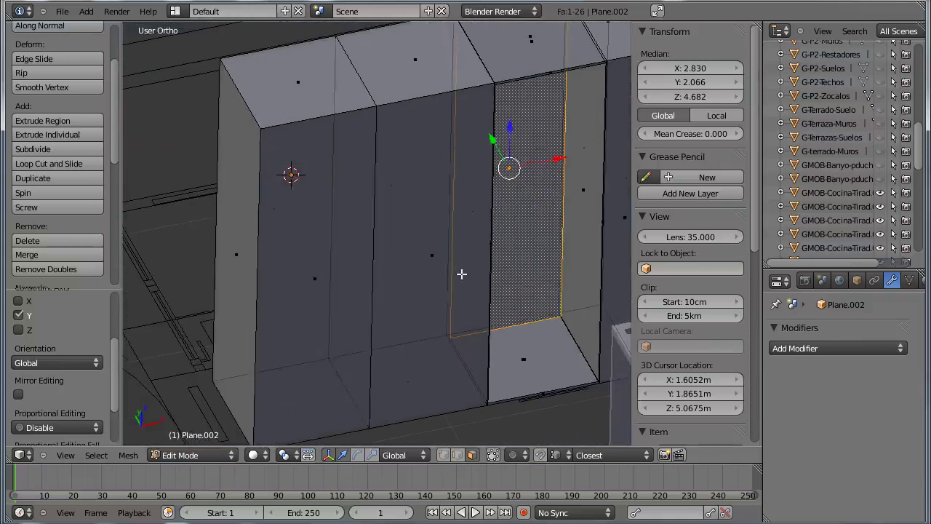
right_click(310, 282)
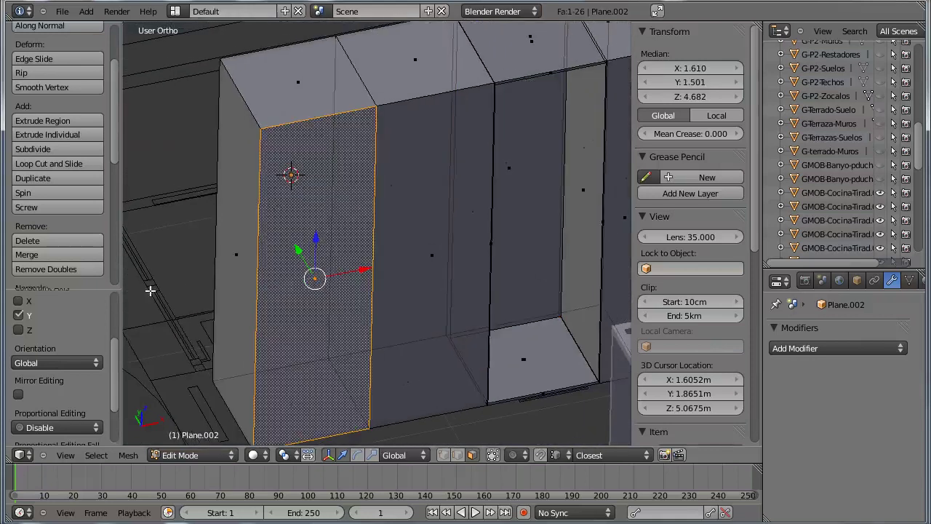
click(58, 152)
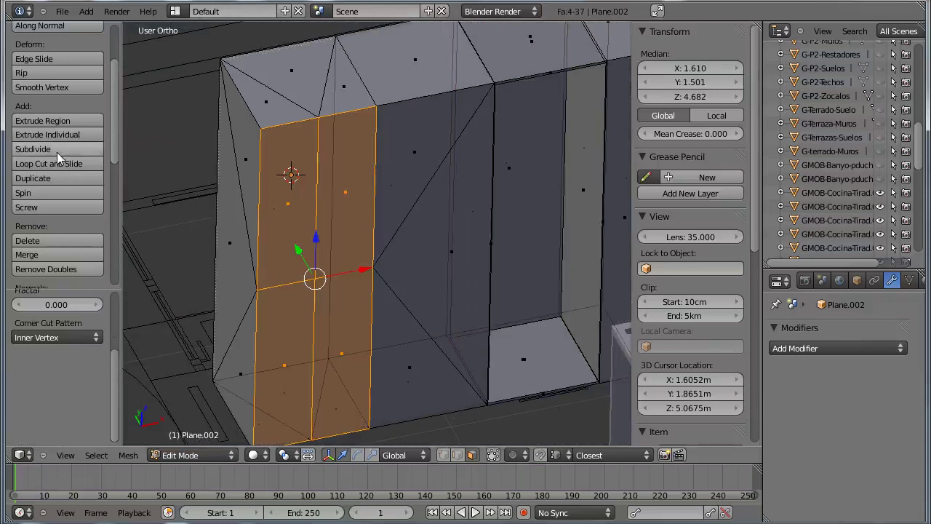
Subdivide the left panel and carve the top row of four faces into a framed, recessed cubby
click(57, 152)
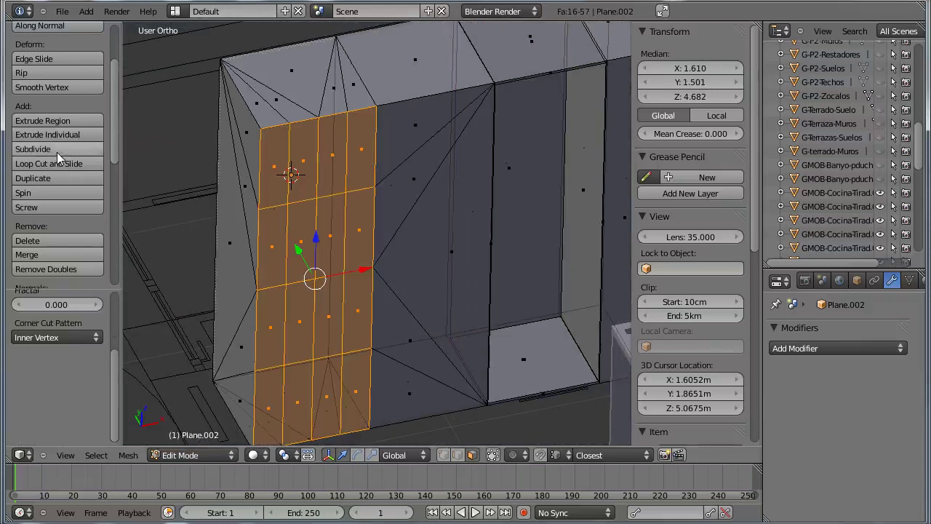
right_click(288, 172)
shift+right_click(307, 151)
shift+right_click(329, 154)
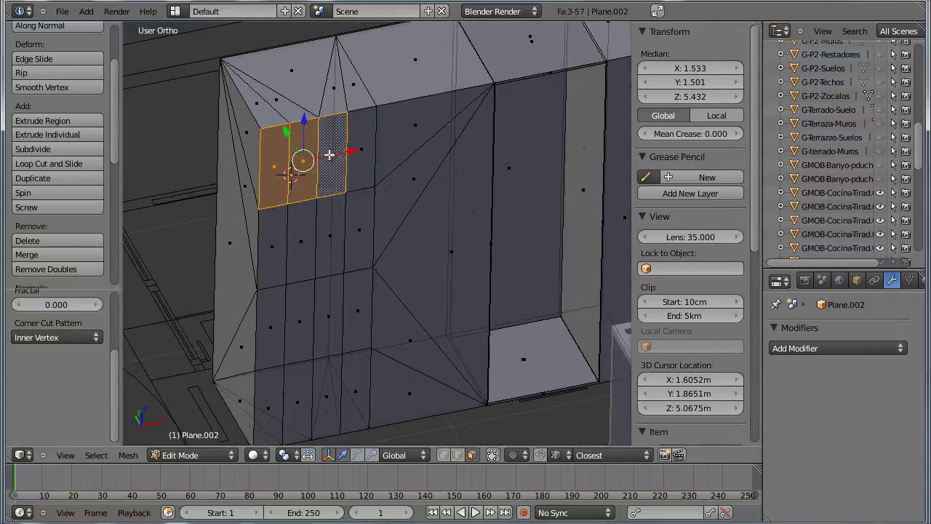
shift+right_click(358, 155)
key(e)
right_click(395, 102)
key(s)
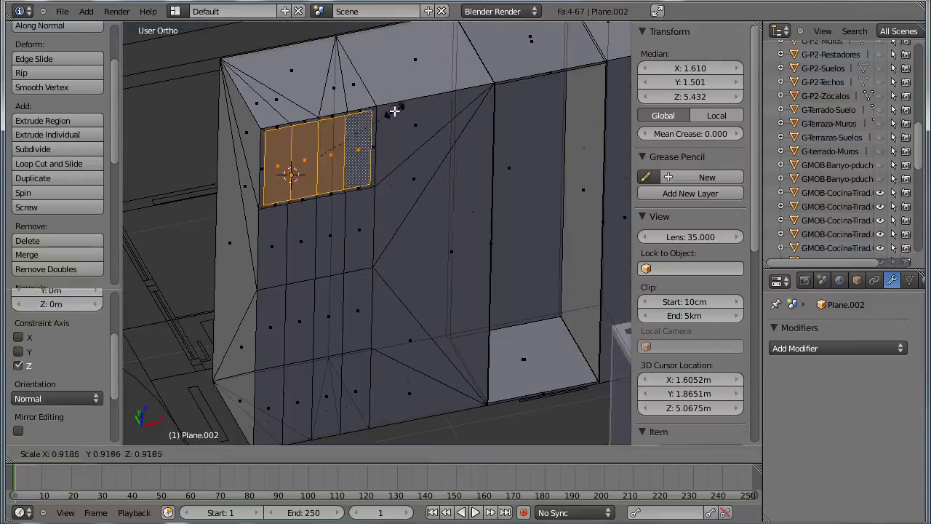
right_click(395, 110)
key(e)
click(315, 187)
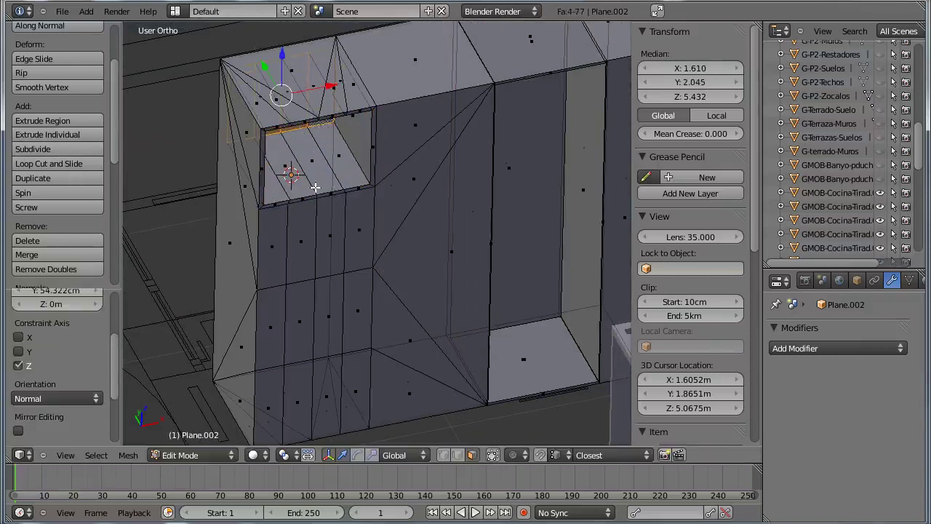
Push the second row of four faces into the wall as the second cubby
right_click(282, 230)
shift+right_click(302, 233)
shift+right_click(331, 233)
shift+right_click(350, 231)
key(e)
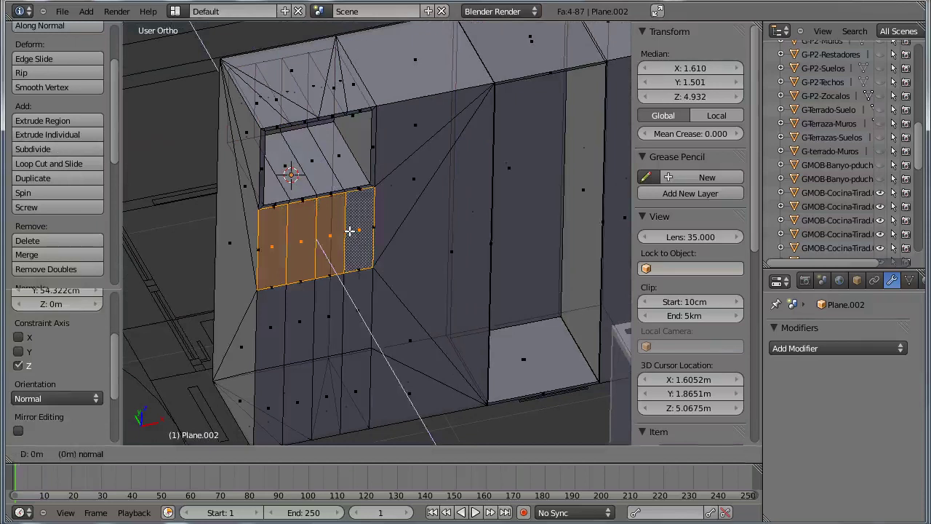
right_click(412, 174)
key(e)
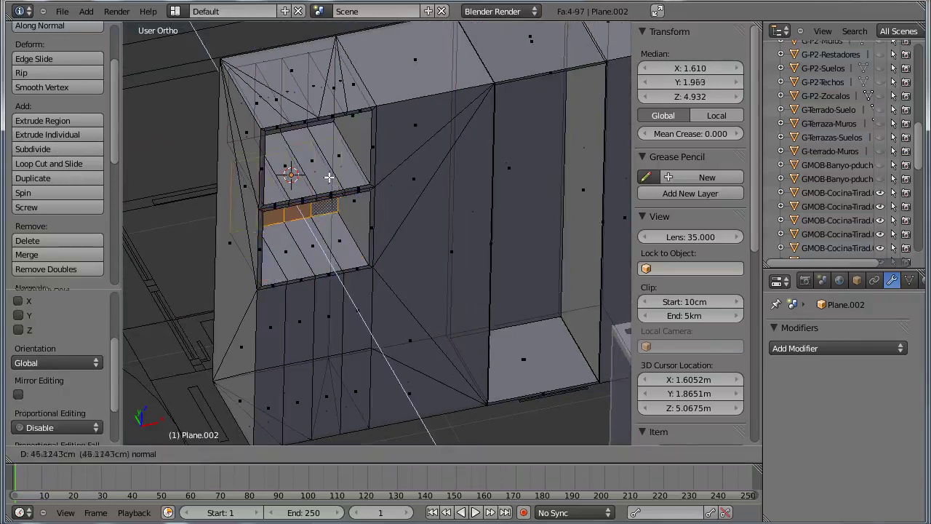
click(328, 177)
Extrude, scale to a frame, and recess the third row of faces as the third cubby
right_click(272, 322)
shift+right_click(310, 318)
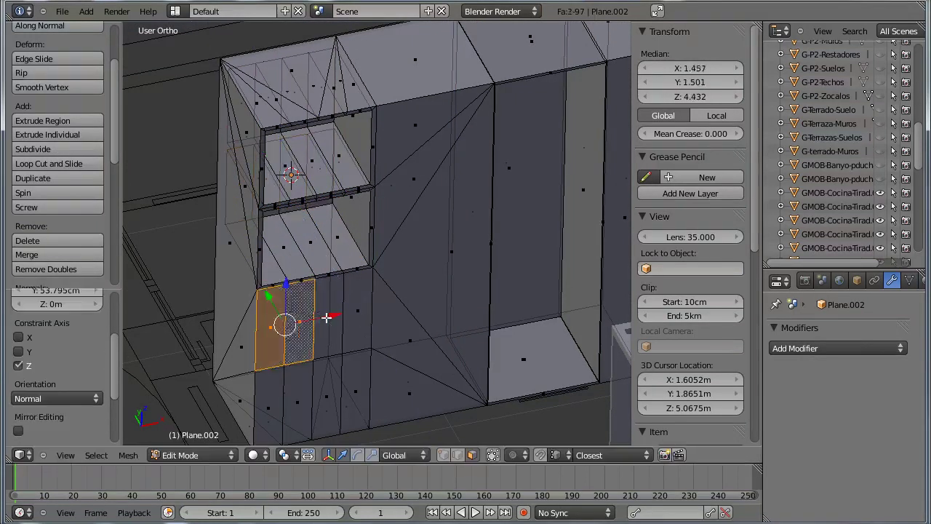
shift+right_click(328, 318)
shift+right_click(353, 316)
key(e)
right_click(354, 316)
key(s)
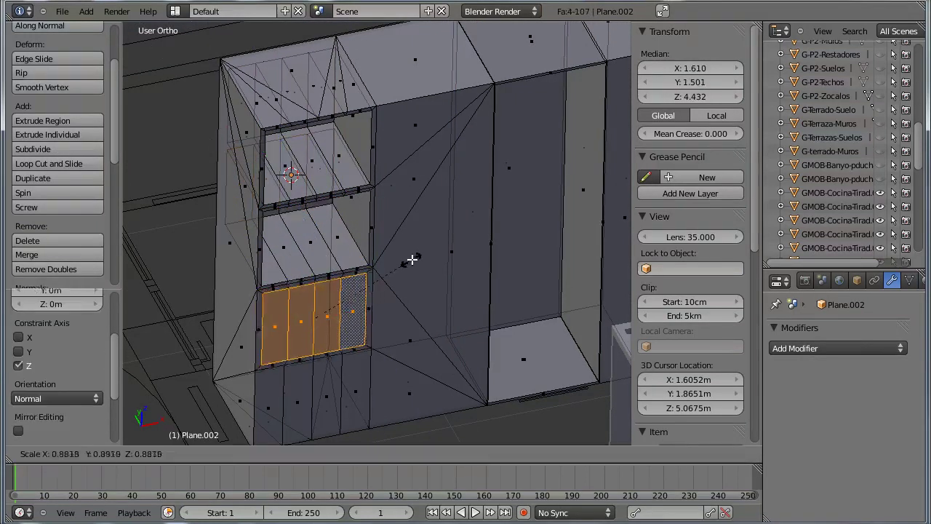
click(412, 260)
key(e)
click(335, 300)
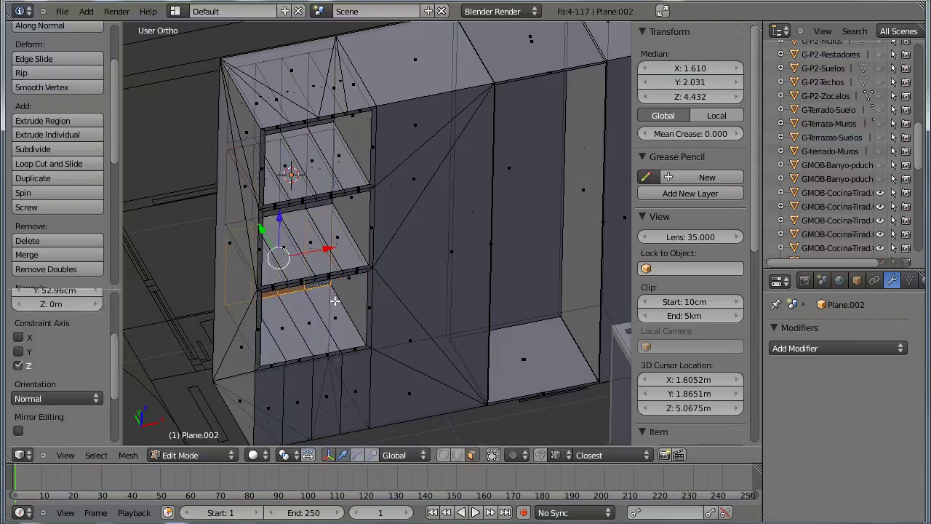
Select the bottom row of four faces and push them inward for the fourth cubby
shift+middle_drag(334, 300, 343, 231)
right_click(268, 322)
shift+right_click(297, 320)
shift+right_click(328, 315)
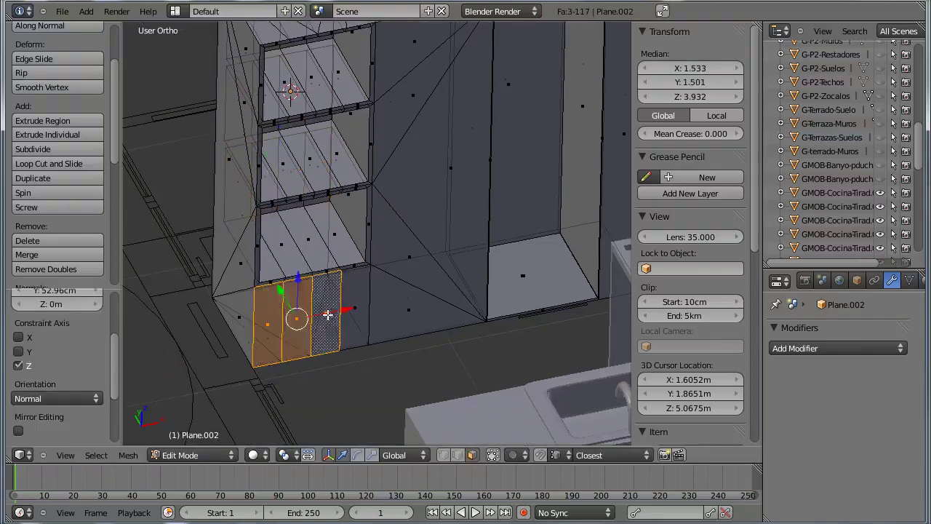
shift+right_click(349, 307)
key(e)
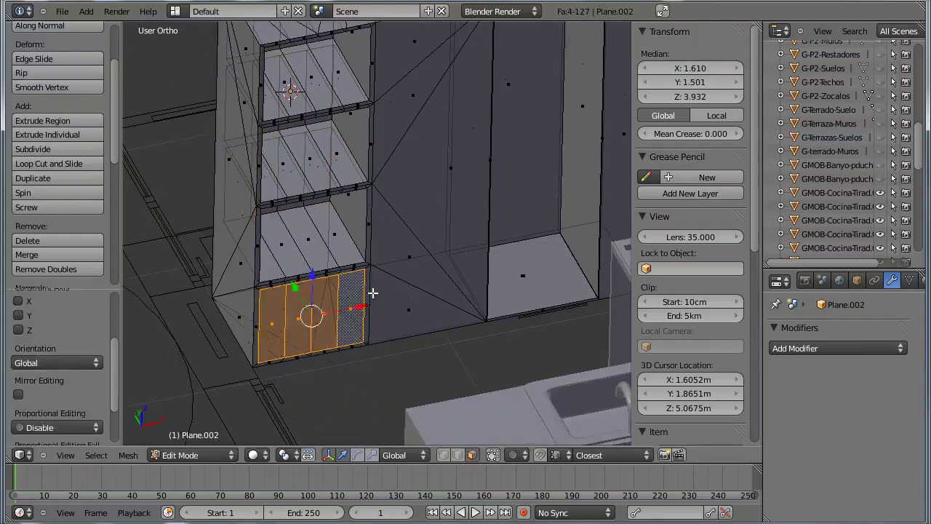
click(300, 264)
Select the front panel's triangular faces to the right of the cubby column
middle_drag(395, 208, 386, 102)
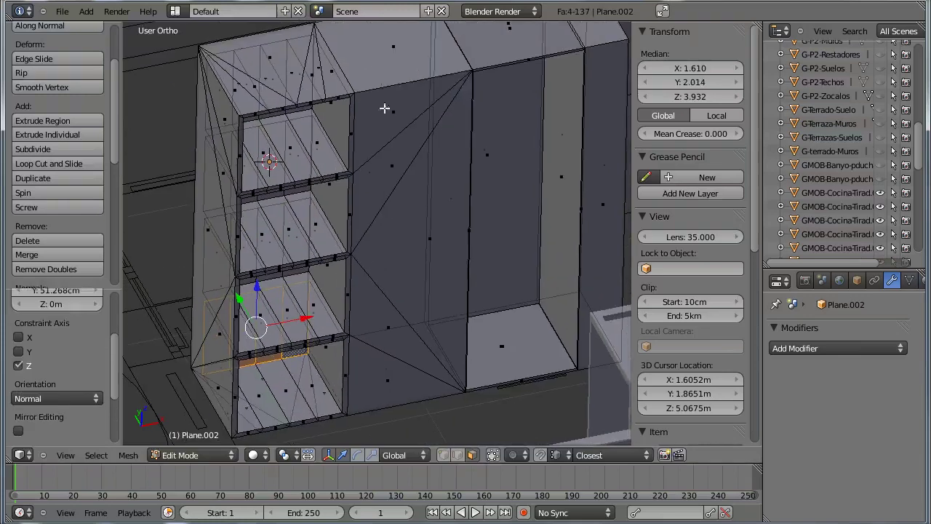
right_click(386, 101)
shift+right_click(417, 230)
shift+right_click(396, 318)
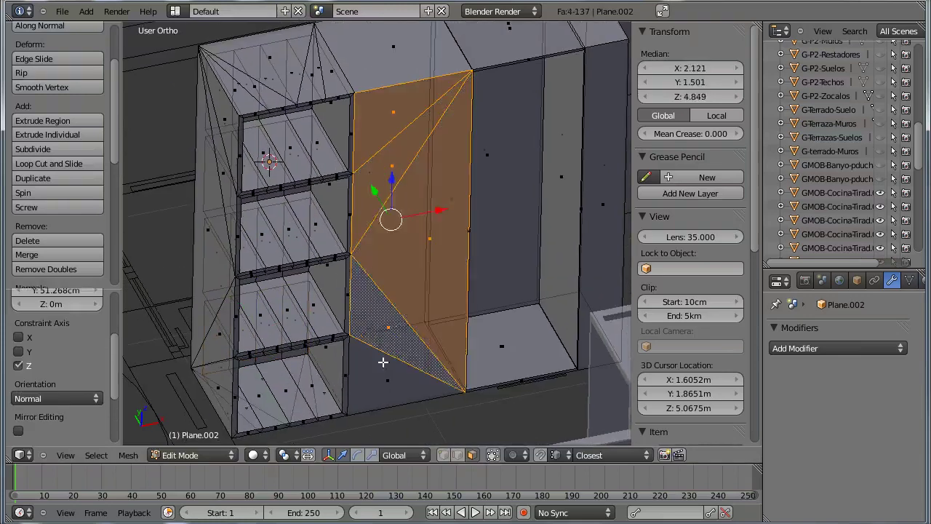
shift+right_click(415, 351)
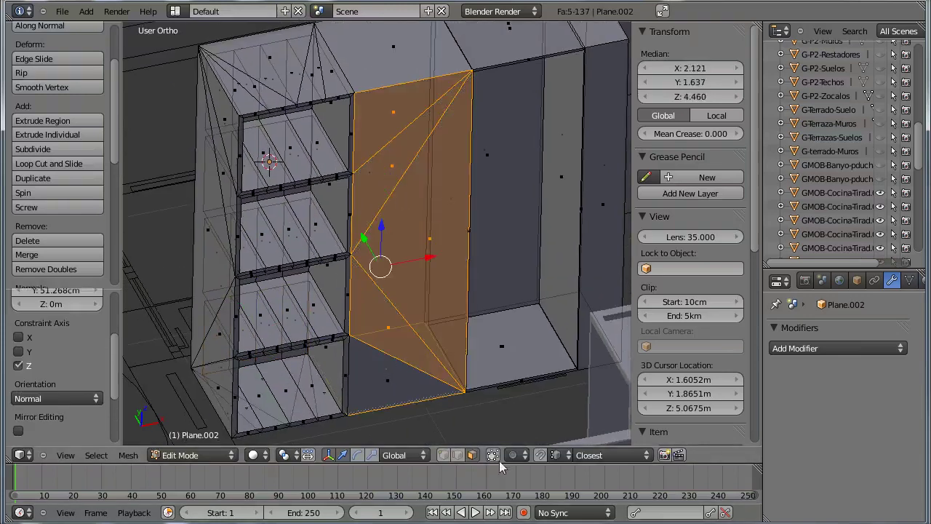
right_click(389, 135)
shift+right_click(382, 191)
shift+right_click(415, 210)
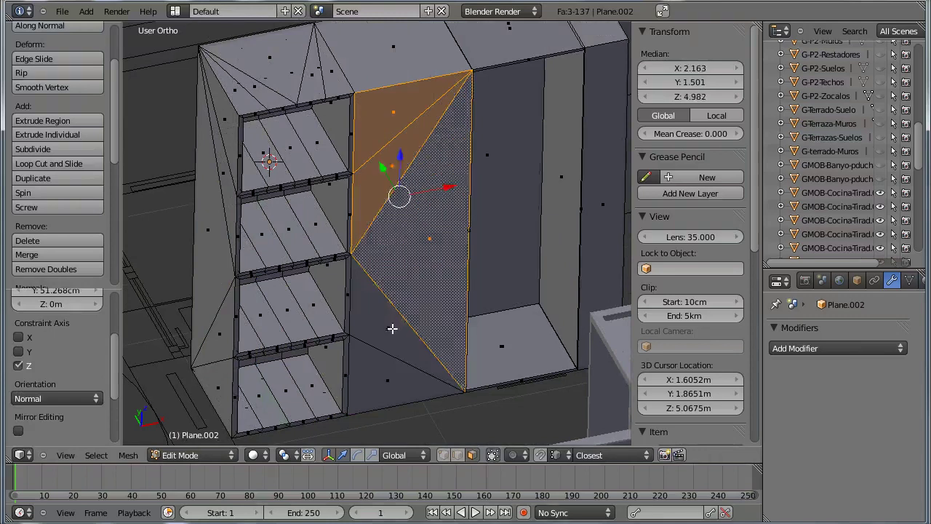
shift+right_click(393, 327)
shift+right_click(387, 368)
Inset the selected panel faces and push them inward into a deep recessed bay
key(e)
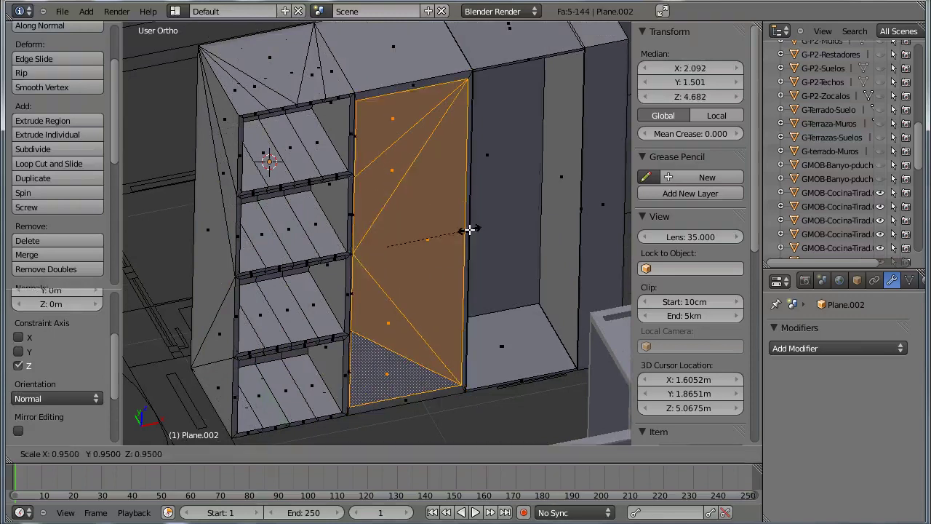
right_click(457, 259)
key(e)
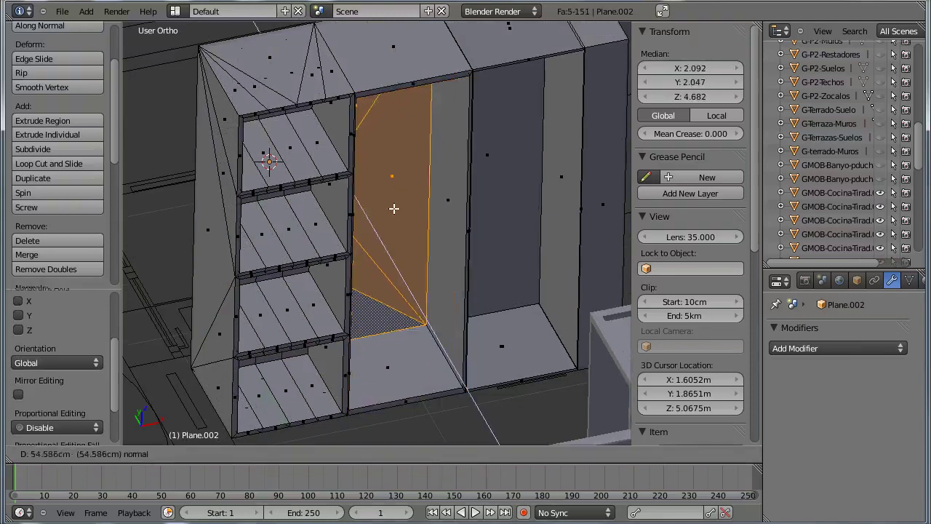
click(395, 211)
mouse_move(395, 219)
middle_down()
mouse_move(430, 273)
mouse_move(496, 267)
mouse_move(425, 291)
mouse_move(441, 282)
middle_up()
scroll(429, 273, up, 2)
Return the shelving unit to Object Mode and set the 3D cursor beside the cabinet
right_click(496, 267)
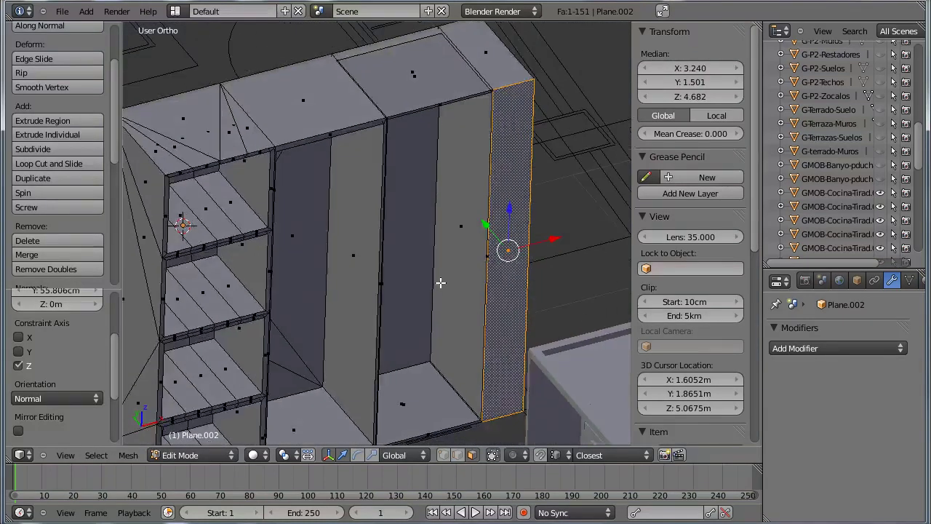
key(Tab)
scroll(448, 264, down, 3)
mouse_move(381, 278)
middle_down()
mouse_move(401, 201)
mouse_move(436, 247)
mouse_move(431, 270)
mouse_move(479, 187)
middle_up()
click(517, 187)
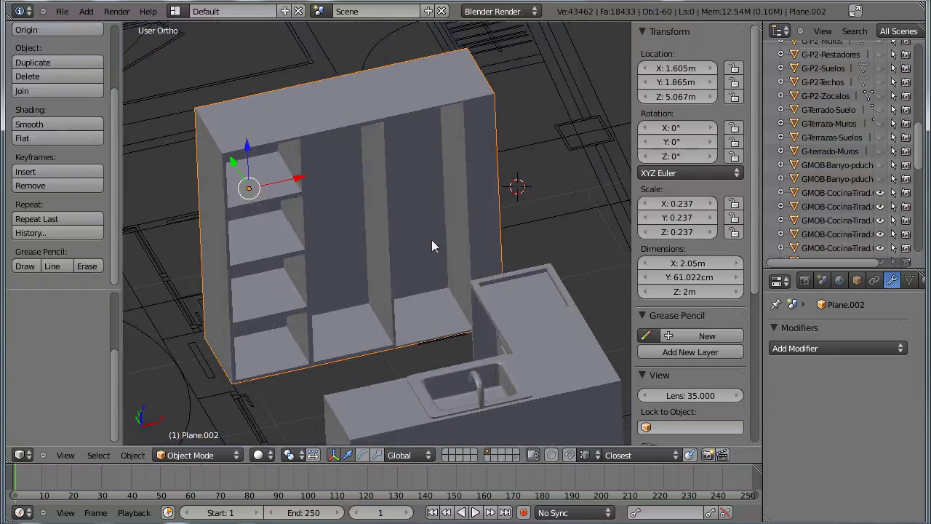
Select a kitchen drawer and duplicate it in the top view
mouse_move(431, 245)
middle_down()
mouse_move(303, 312)
mouse_move(391, 386)
mouse_move(303, 342)
mouse_move(458, 350)
middle_up()
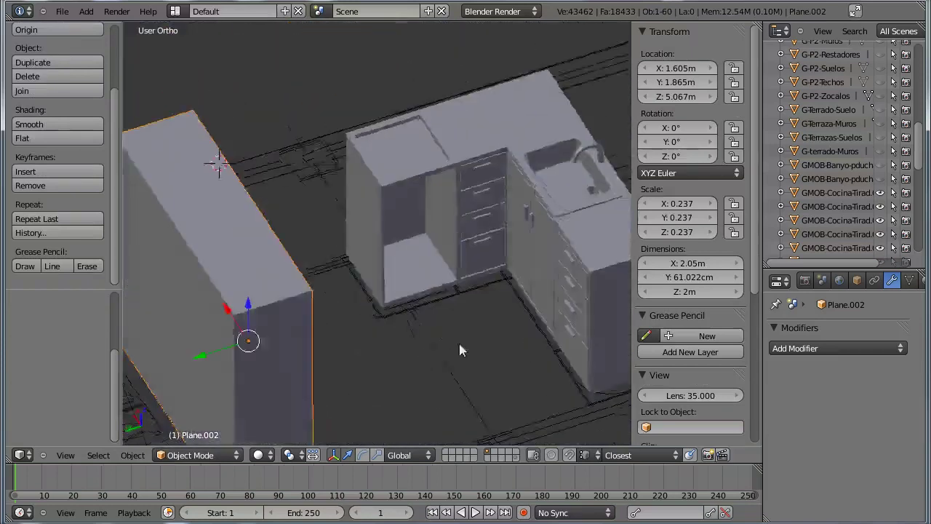
scroll(458, 342, up, 1)
scroll(464, 309, up, 2)
scroll(483, 313, up, 2)
right_click(504, 314)
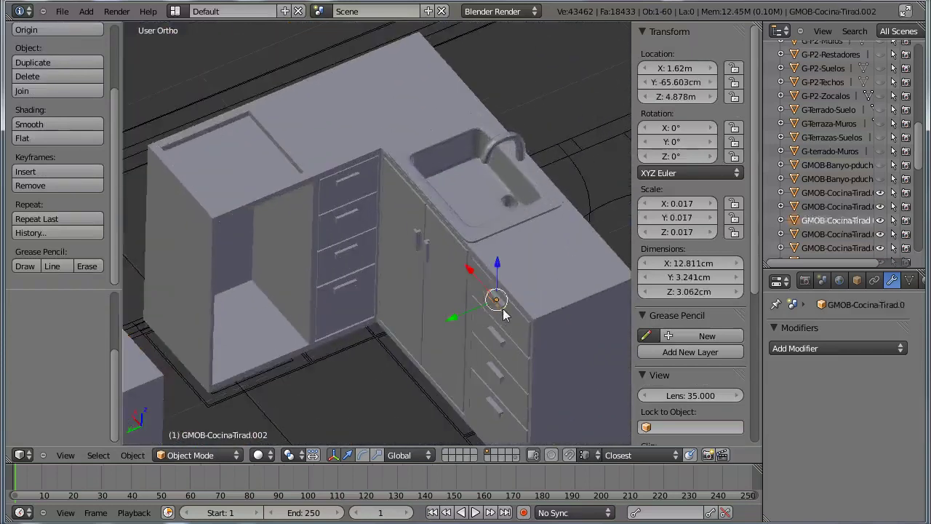
right_click(512, 326)
key(KP_7)
scroll(436, 320, down, 2)
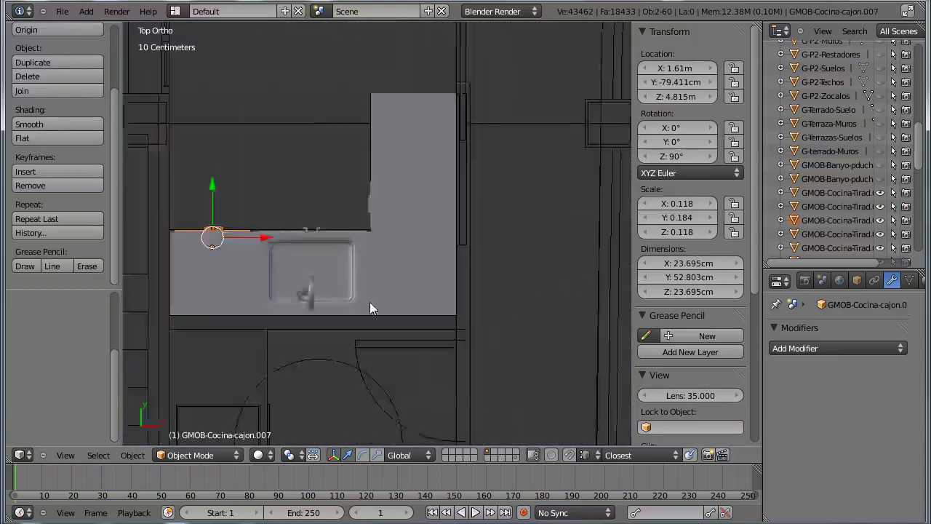
scroll(349, 327, down, 2)
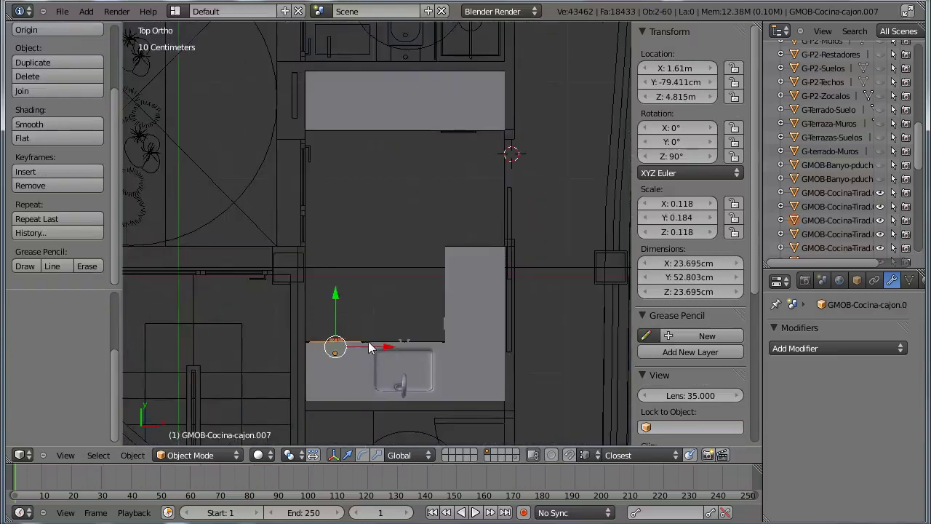
key(shift+d)
click(385, 146)
Rotate the drawer copy to about 270° so it faces front
key(r)
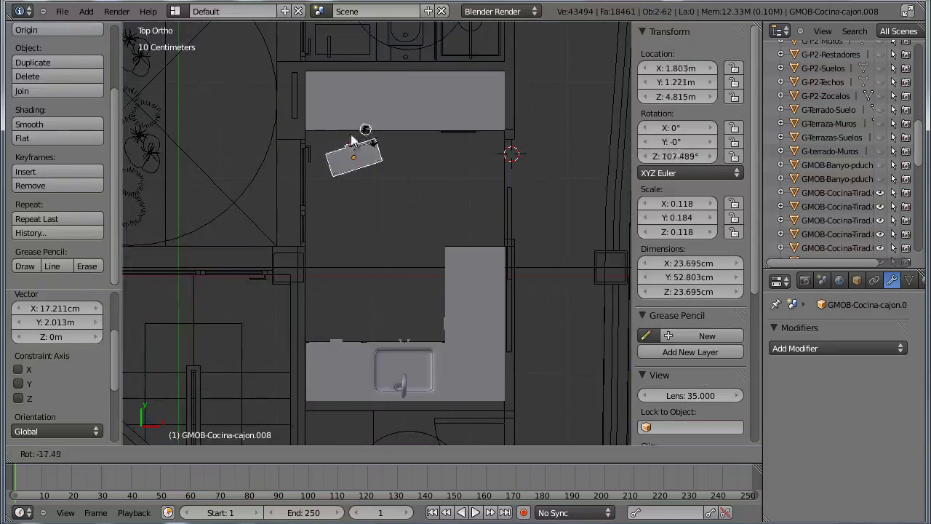
click(357, 173)
scroll(368, 211, up, 3)
scroll(393, 254, up, 2)
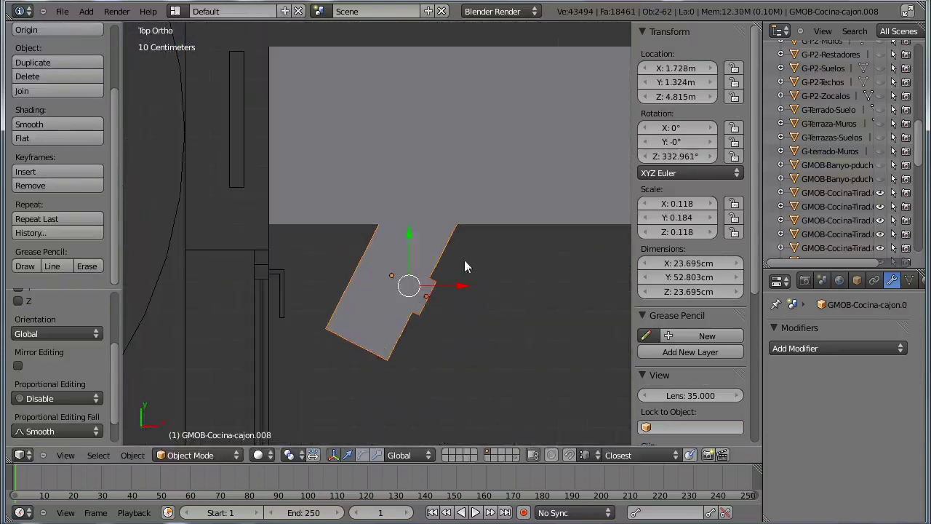
key(r)
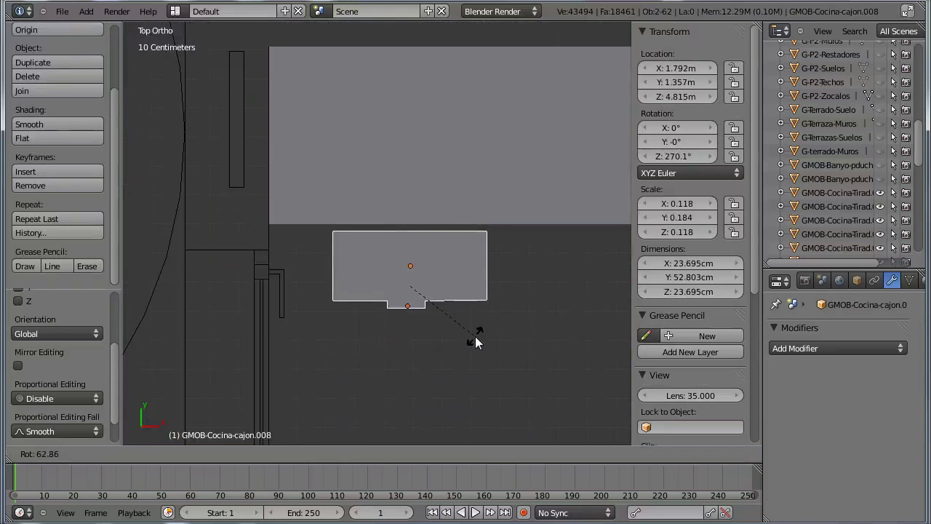
click(475, 337)
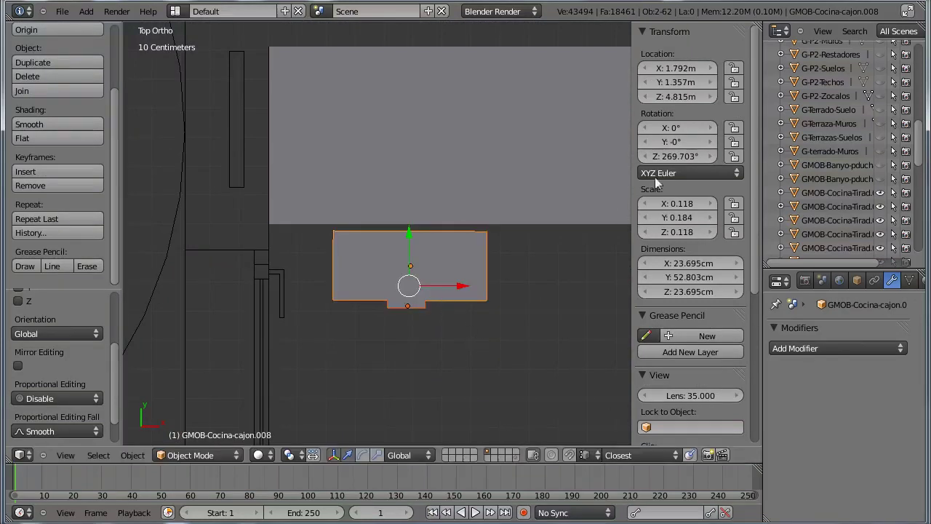
scroll(459, 314, up, 2)
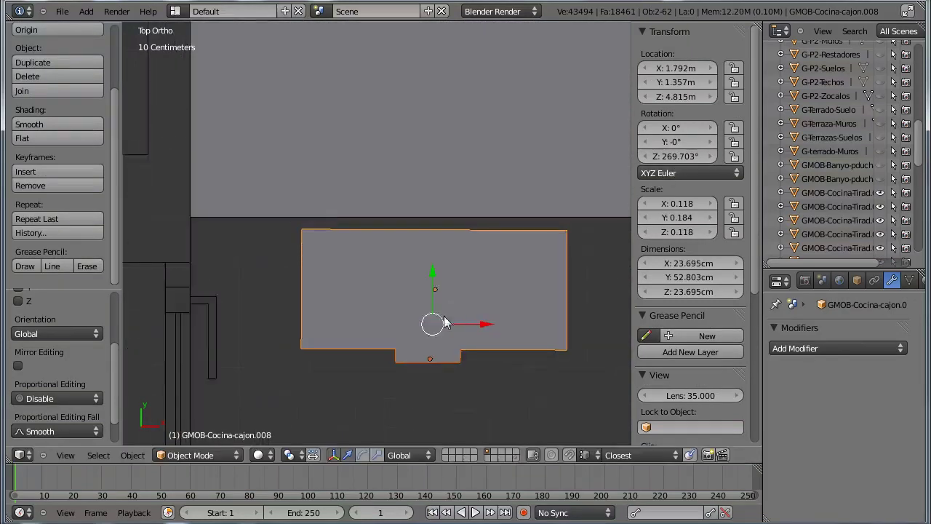
scroll(519, 336, up, 1)
key(r)
click(543, 307)
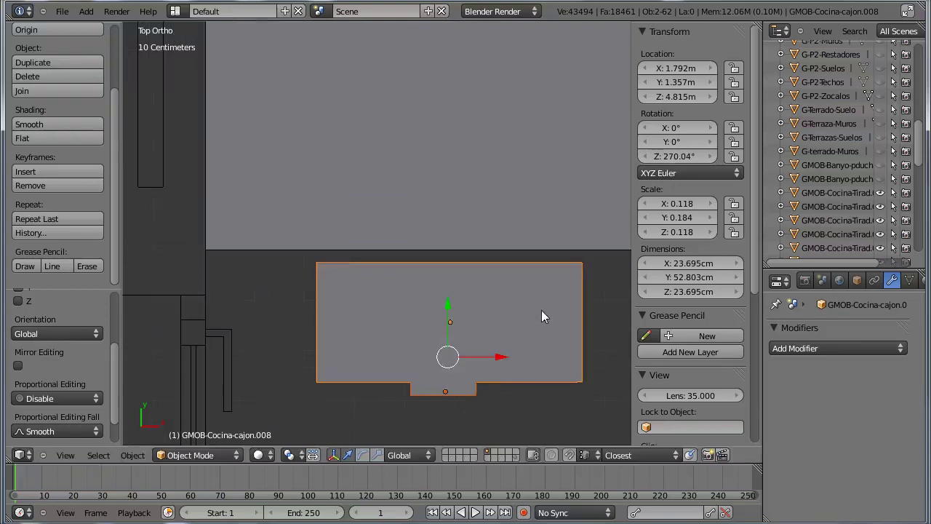
Move the drawer copy into the shelving unit's bay, centred and nudged right
scroll(509, 327, down, 1)
scroll(494, 338, down, 1)
key(g)
click(429, 249)
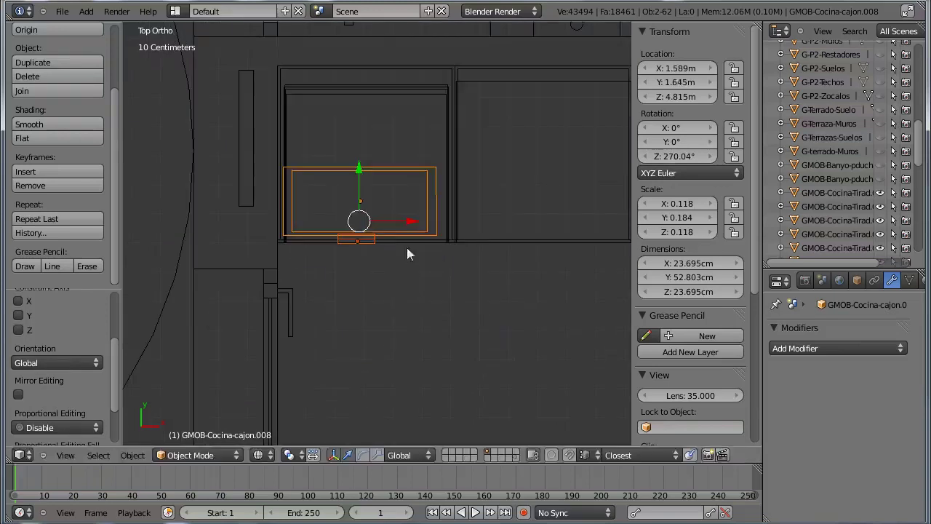
key(g)
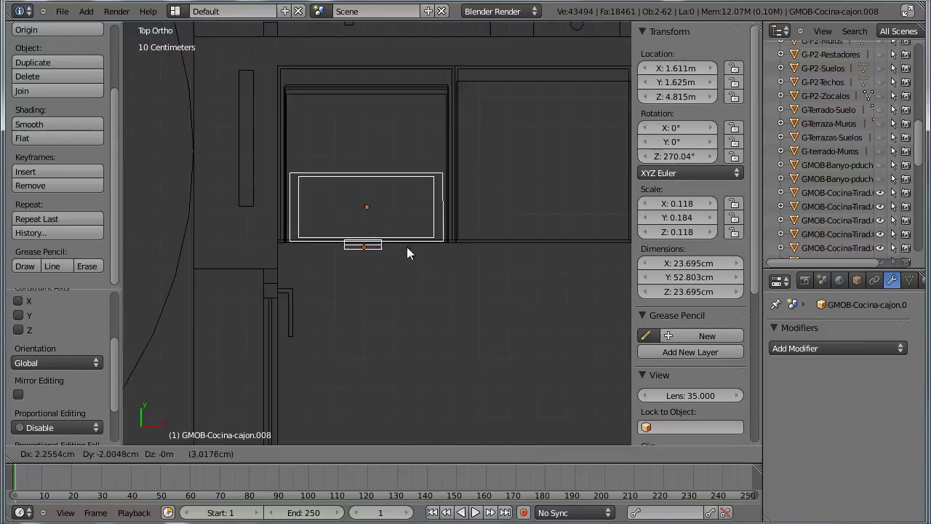
click(583, 248)
shift+middle_drag(582, 248, 454, 275)
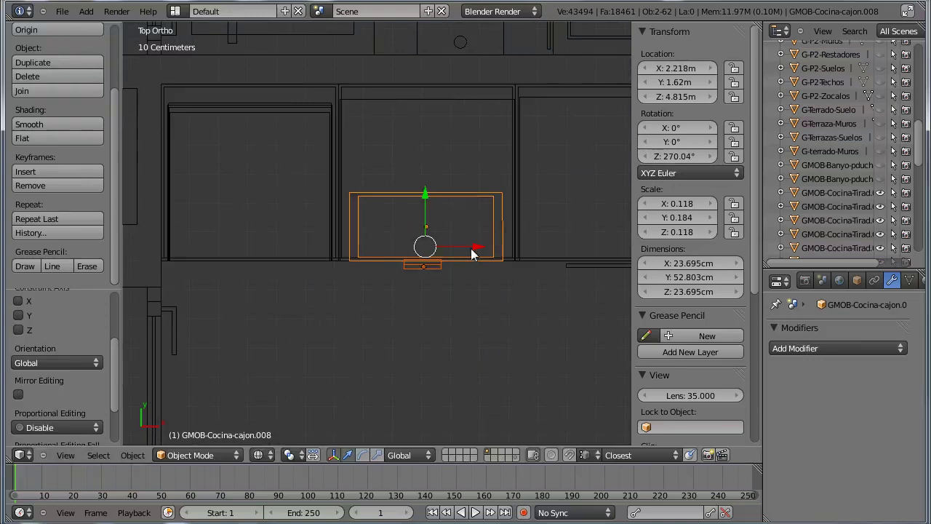
key(g)
click(475, 245)
Stretch the drawer's right edge along X to a 57.814 cm width, then view from front
key(Tab)
right_click(507, 229)
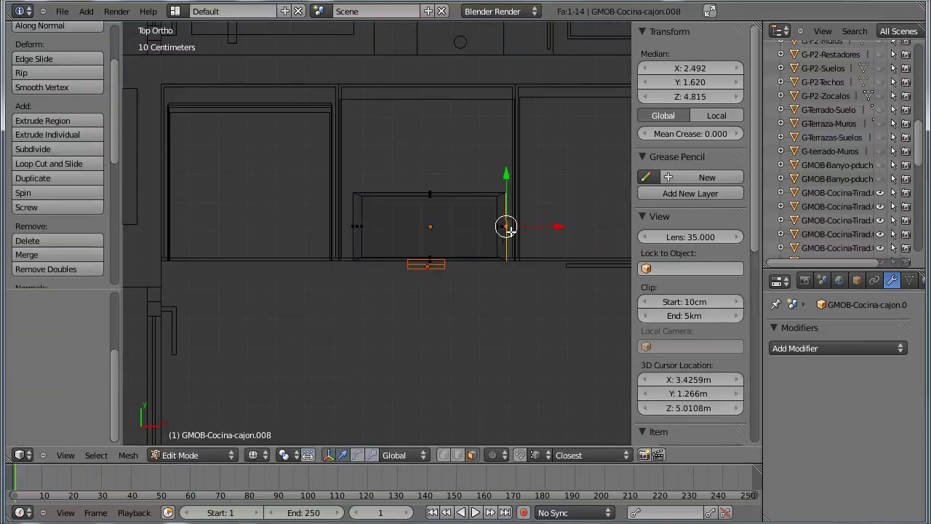
drag(525, 227, 532, 226)
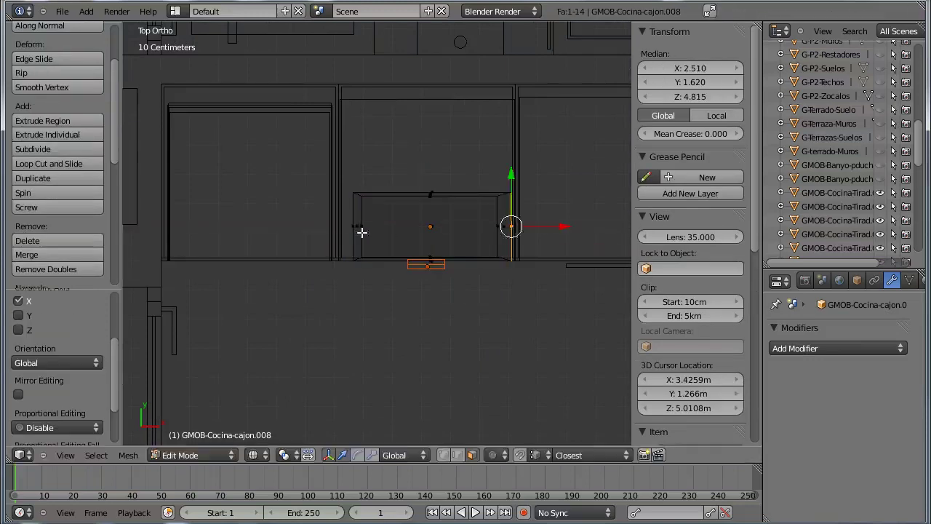
drag(372, 228, 368, 227)
key(Tab)
key(KP_1)
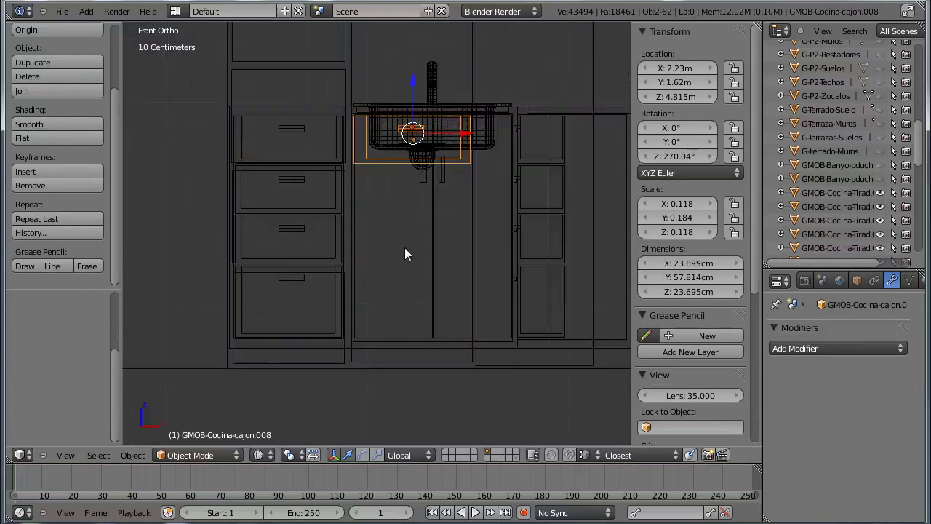
Switch to solid shading, lower the drawer to the bay bottom, and undo a stray copy
key(z)
mouse_move(399, 248)
middle_down()
mouse_move(378, 281)
mouse_move(413, 178)
mouse_move(414, 195)
middle_up()
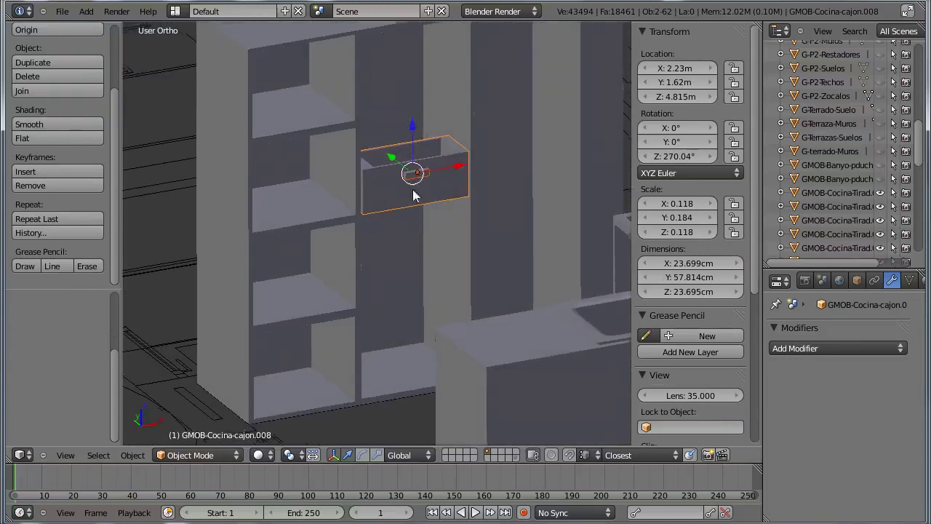
drag(411, 141, 412, 319)
key(shift+d)
key(Escape)
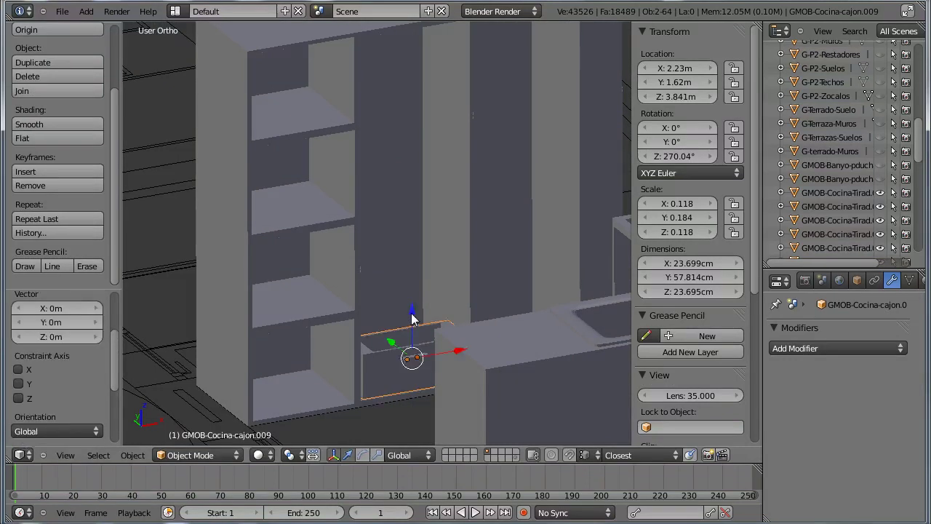
key(shift+d)
key(z)
click(412, 268)
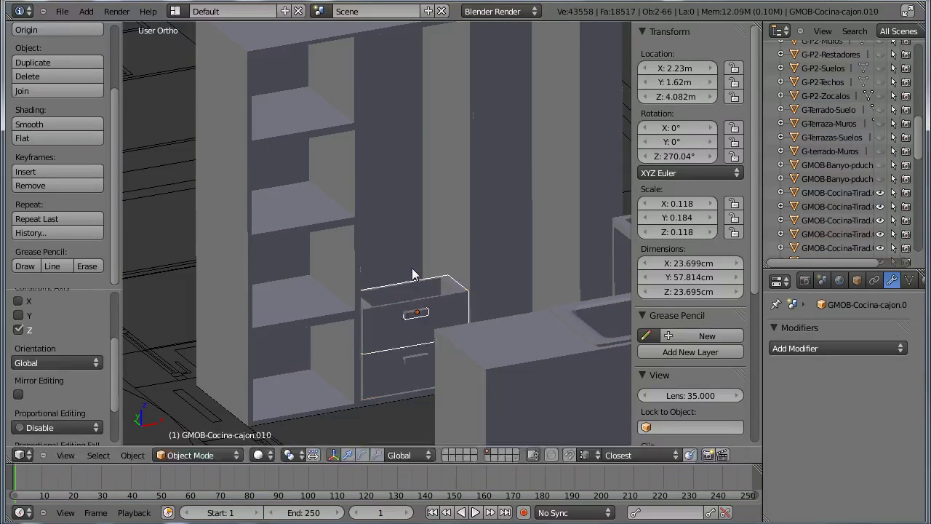
key(g)
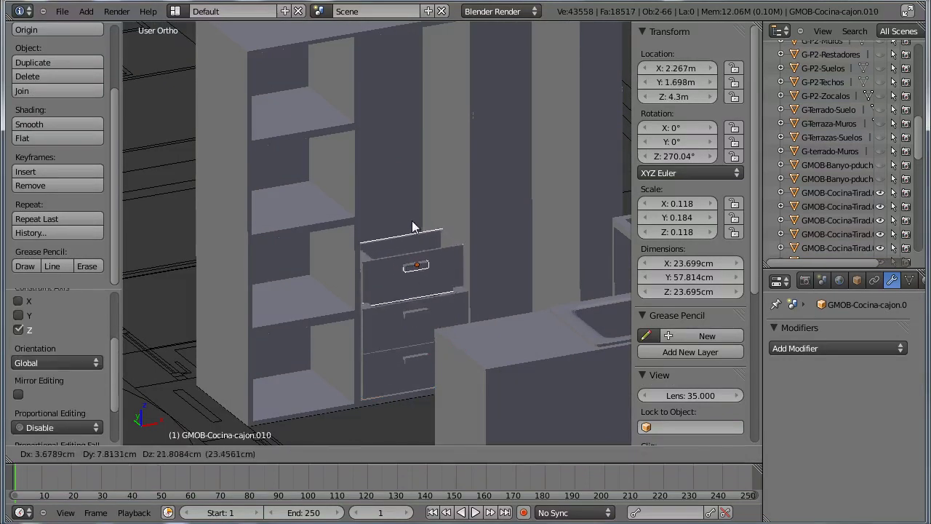
key(Escape)
mouse_move(412, 248)
middle_down()
mouse_move(398, 339)
mouse_move(407, 286)
middle_up()
key(ctrl+z)
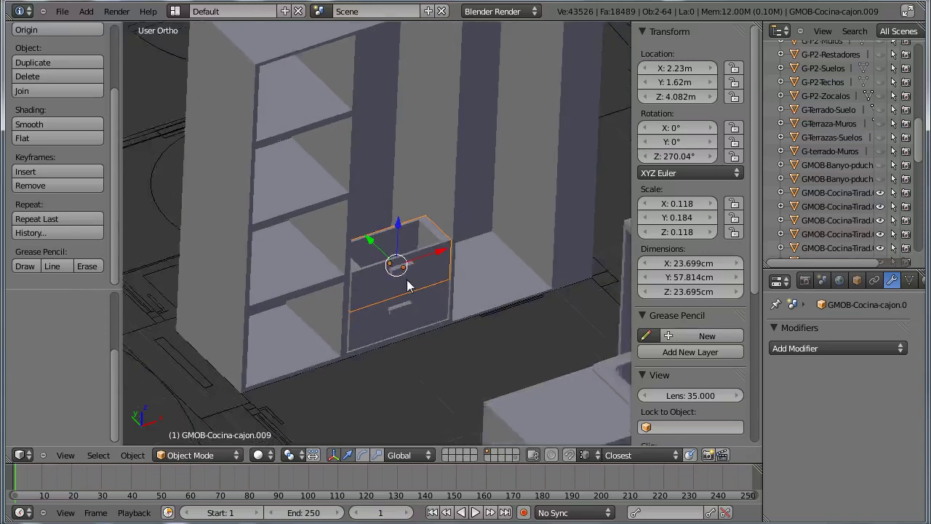
scroll(408, 286, up, 2)
Duplicate the drawer and raise the copy to stack above the bottom one
key(shift+d)
key(Escape)
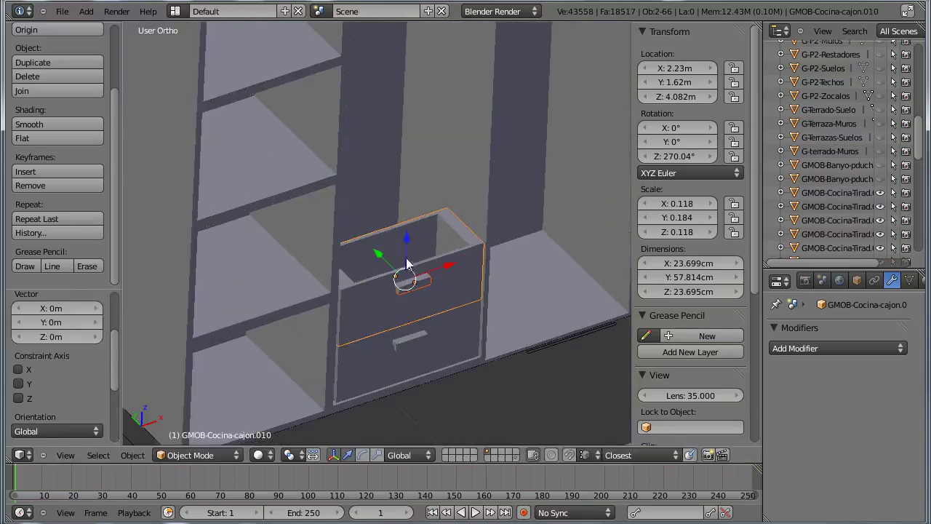
drag(406, 264, 409, 188)
key(KP_3)
key(KP_Decimal)
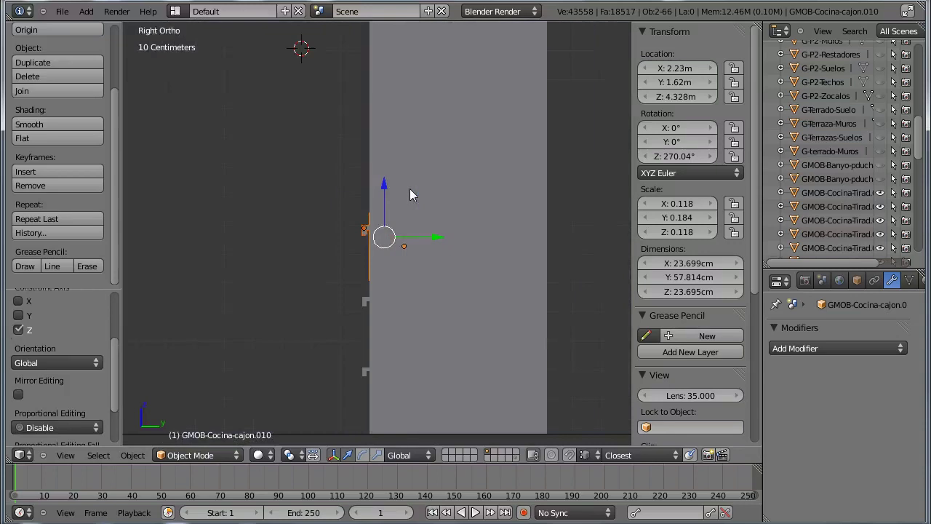
key(KP_1)
key(z)
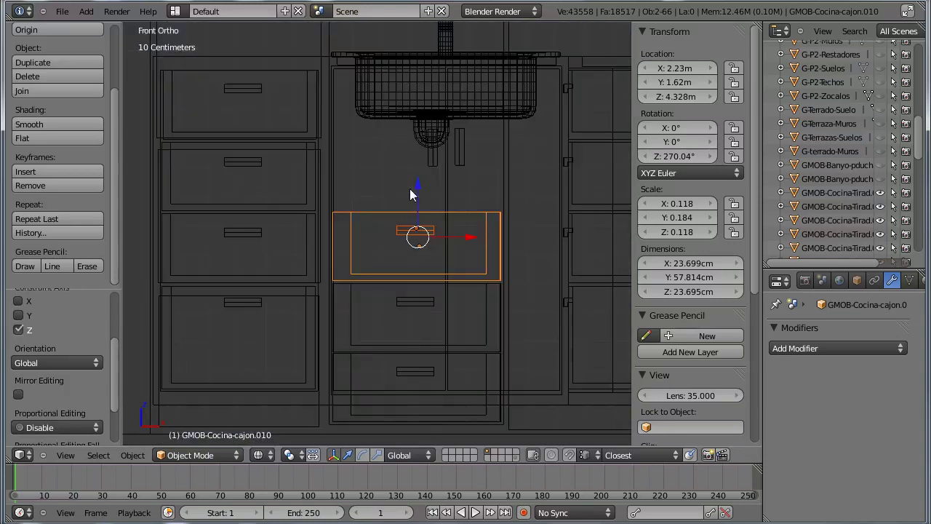
Stack three more drawer copies vertically along Z above the previous ones
key(shift+d)
key(z)
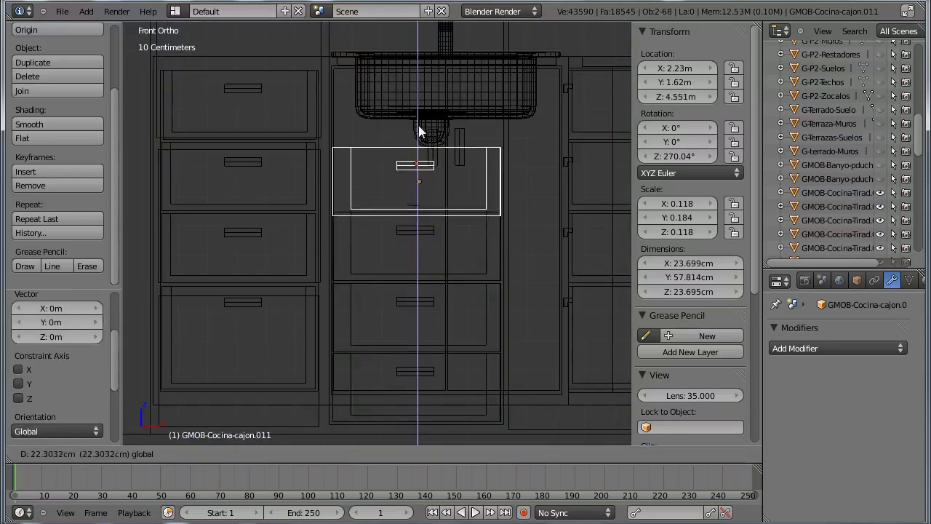
click(419, 122)
key(shift+d)
key(z)
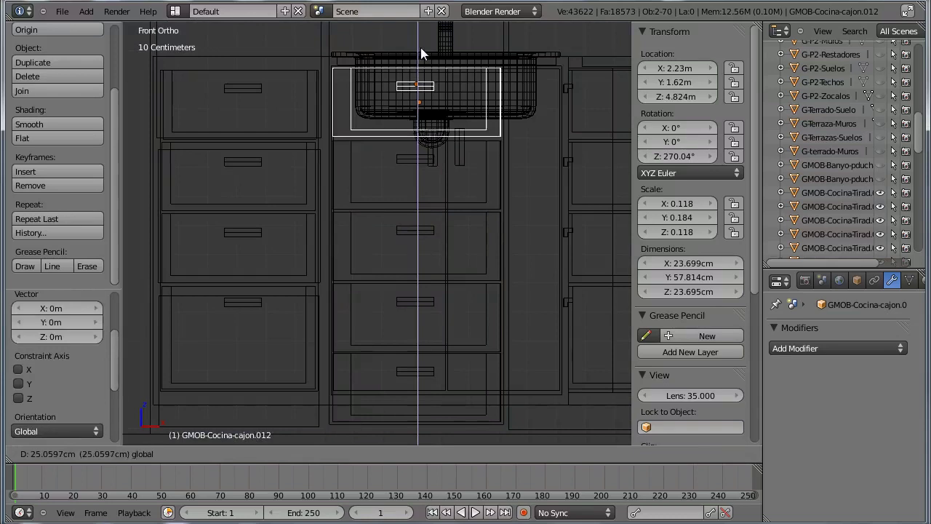
click(421, 56)
shift+middle_drag(420, 56, 429, 283)
key(shift+d)
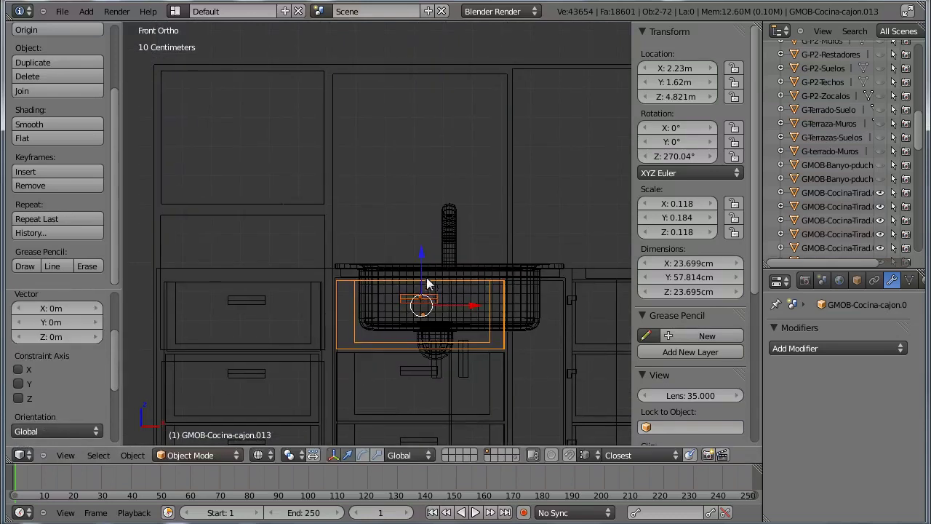
key(z)
click(421, 194)
Add the top drawer copies up to cajon.015 at Z 5.573 m
key(shift+d)
key(z)
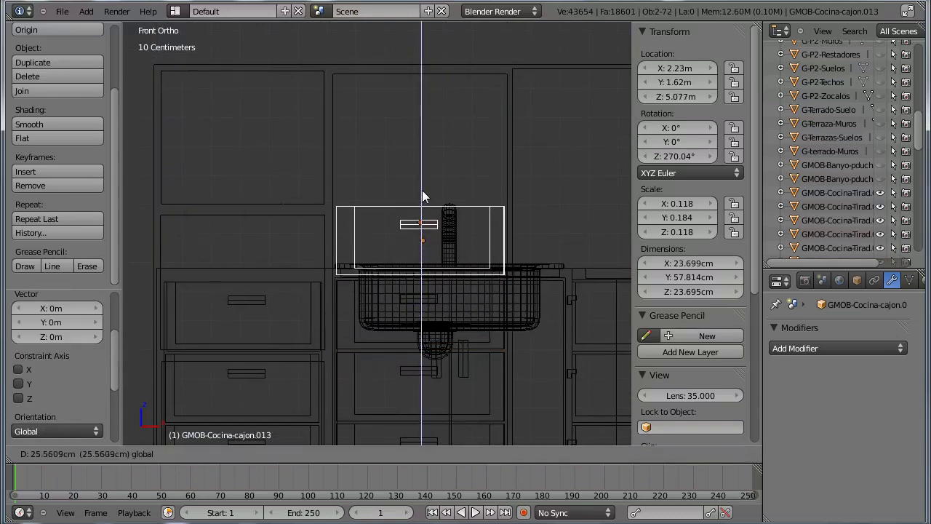
click(422, 190)
key(g)
key(z)
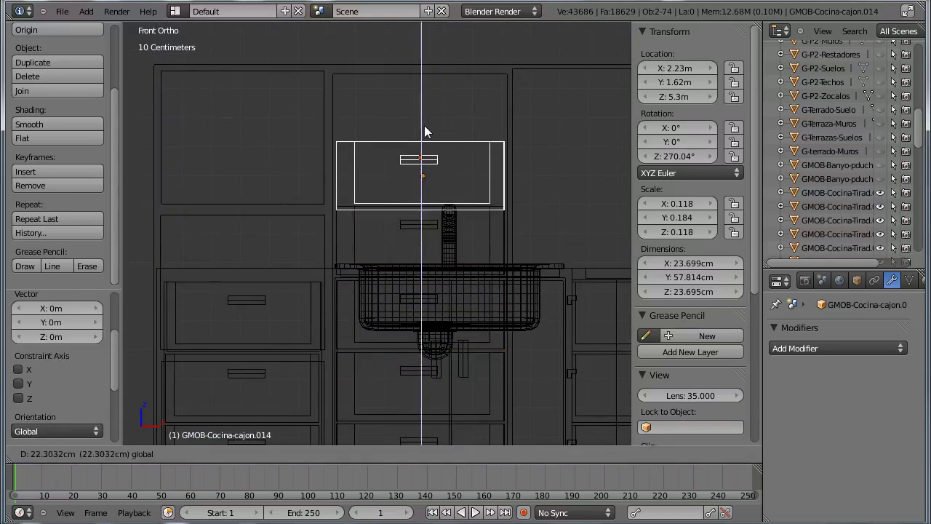
click(426, 118)
key(shift+d)
key(z)
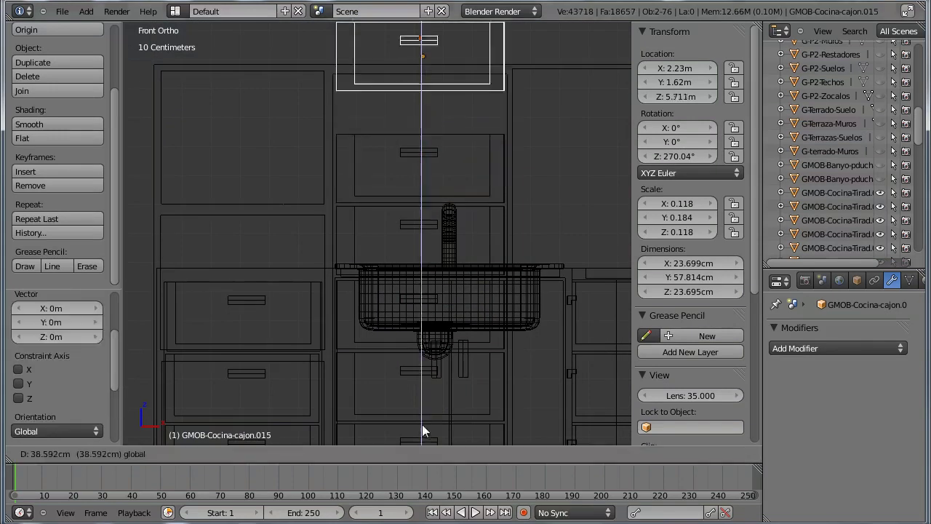
click(422, 43)
key(Tab)
middle_drag(395, 150, 415, 219)
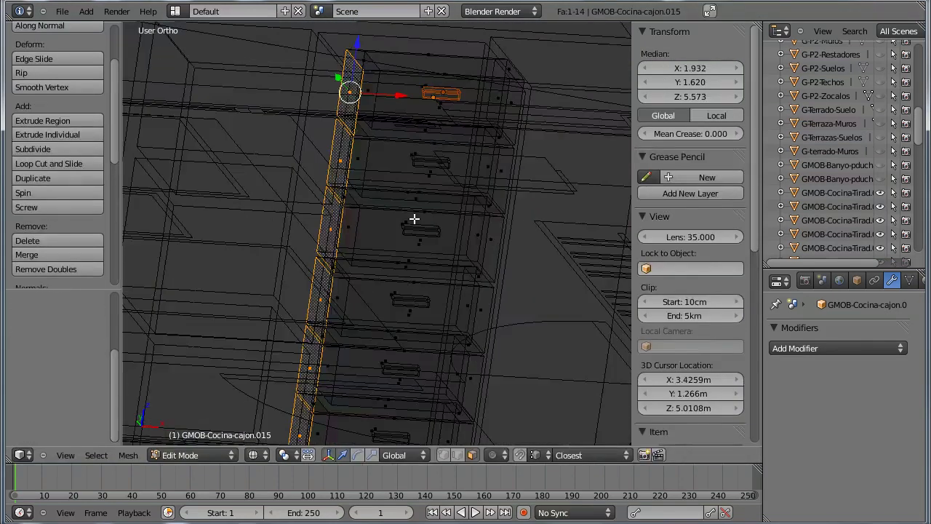
key(Tab)
Select the drawer handle beside the sink and switch to a wireframe top view
key(z)
scroll(356, 269, down, 3)
mouse_move(357, 269)
middle_down()
mouse_move(401, 232)
mouse_move(359, 323)
mouse_move(507, 276)
mouse_move(326, 326)
mouse_move(393, 310)
mouse_move(513, 339)
mouse_move(430, 326)
middle_up()
right_click(531, 252)
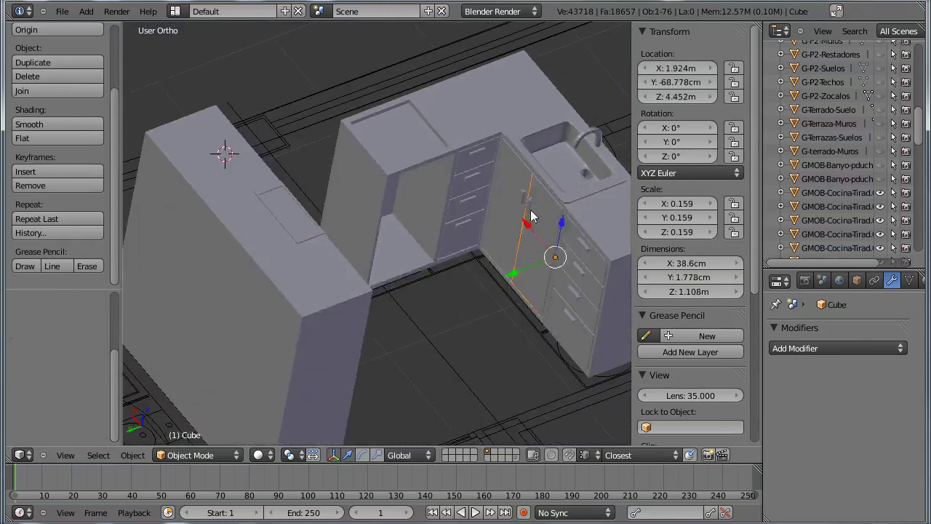
right_click(532, 213)
key(z)
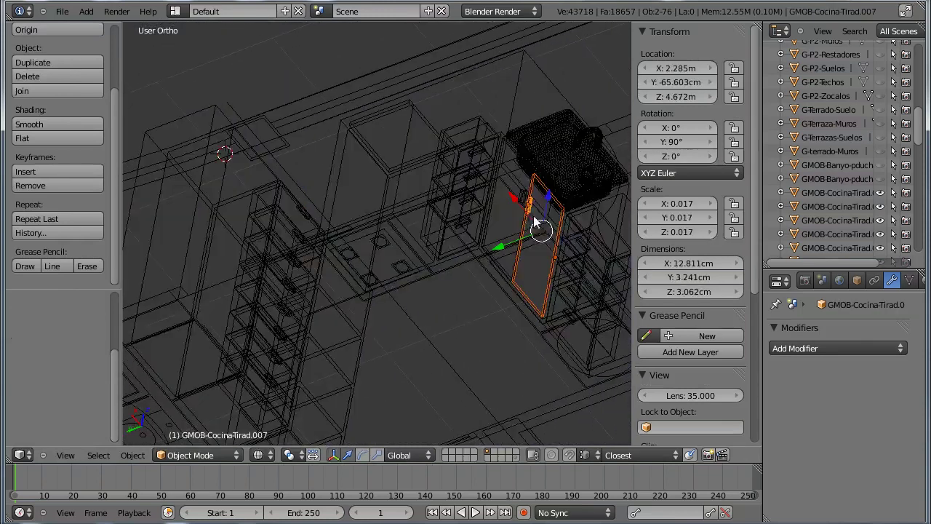
key(KP_7)
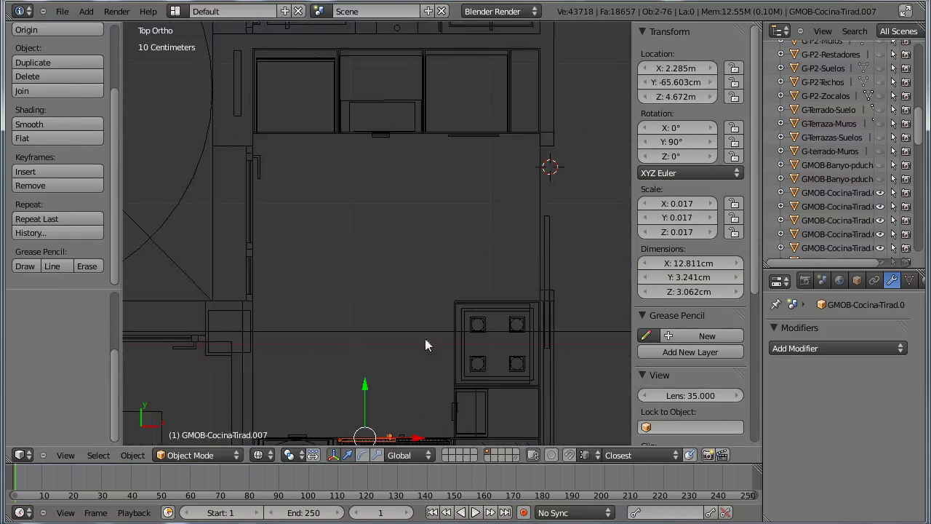
Duplicate the handle and turn the copy around about 180°
key(shift+d)
click(565, 60)
scroll(436, 243, up, 2)
scroll(470, 241, up, 2)
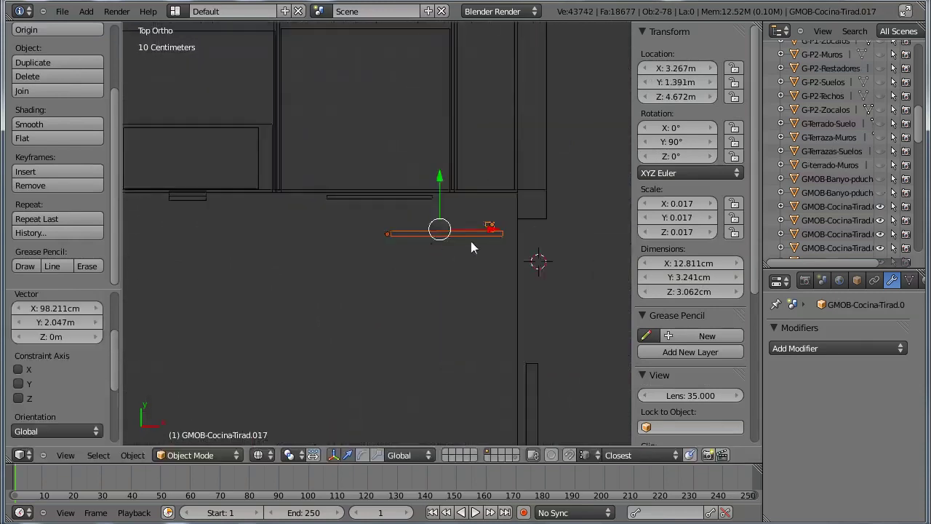
shift+middle_drag(471, 248, 412, 279)
key(r)
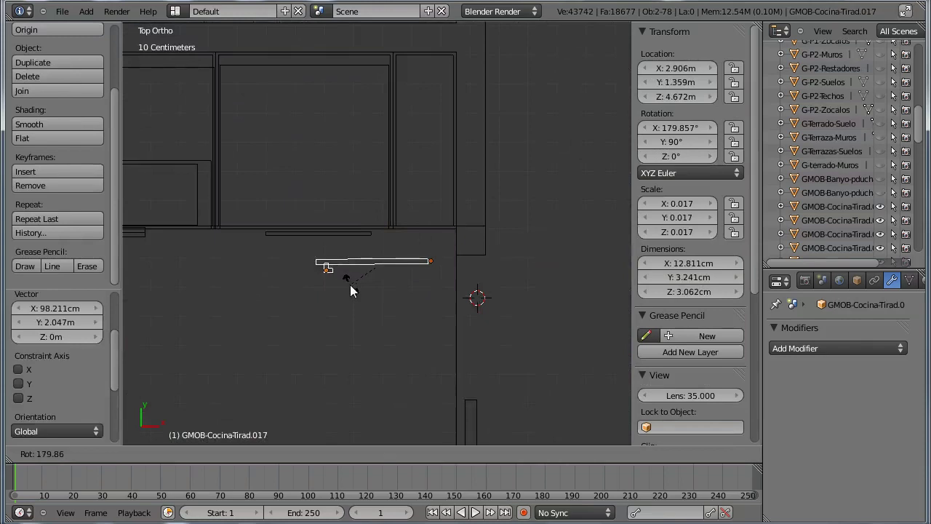
click(350, 284)
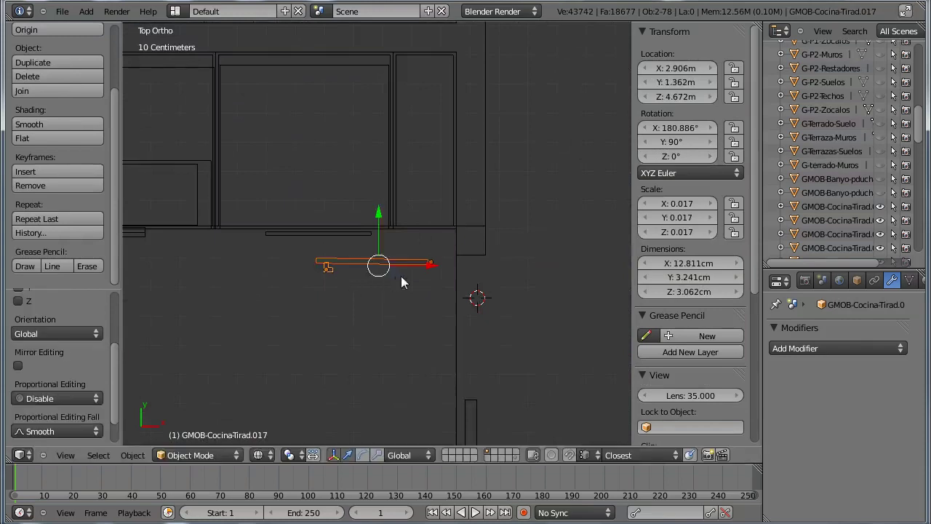
Fine-tune the copy's rotation and move it against the wall line
scroll(406, 284, up, 3)
key(r)
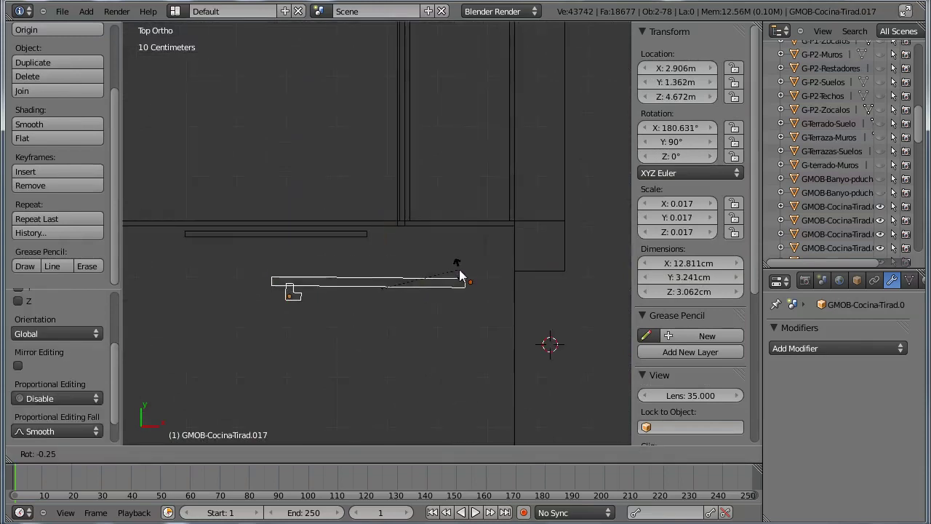
click(460, 275)
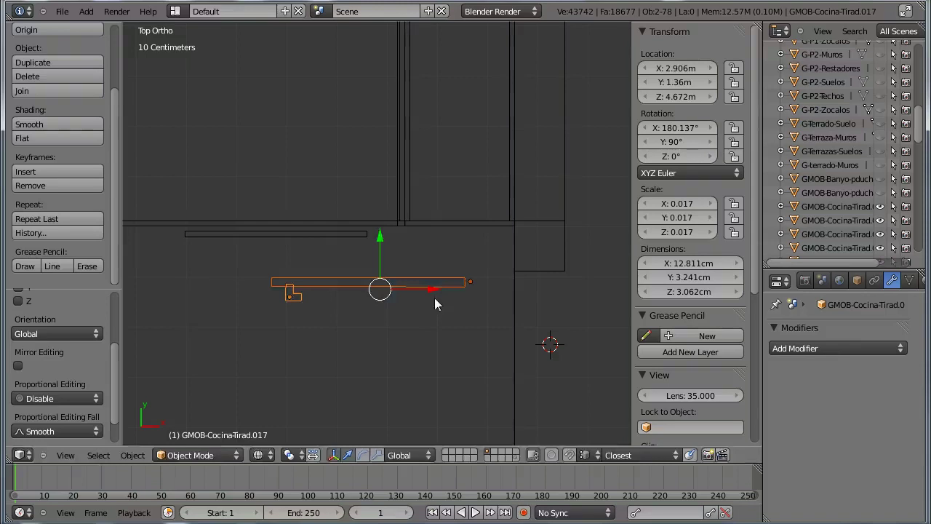
key(g)
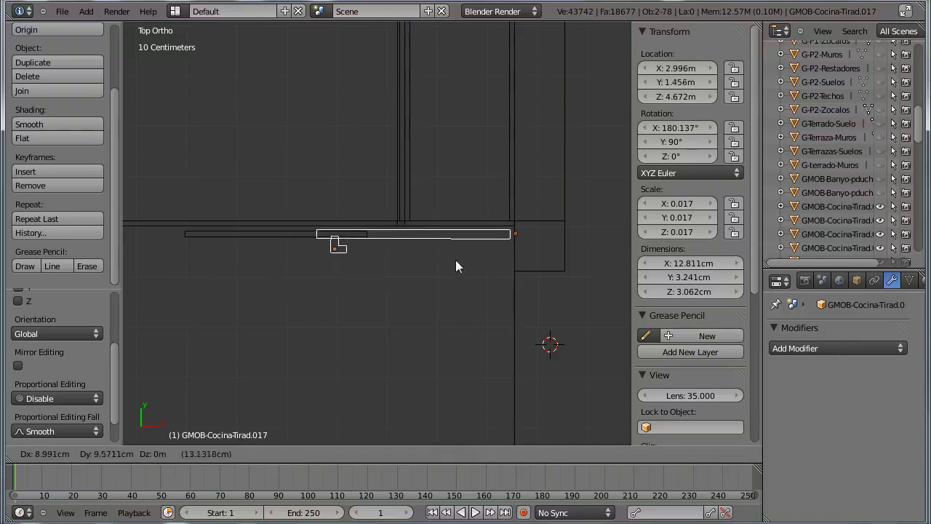
click(459, 260)
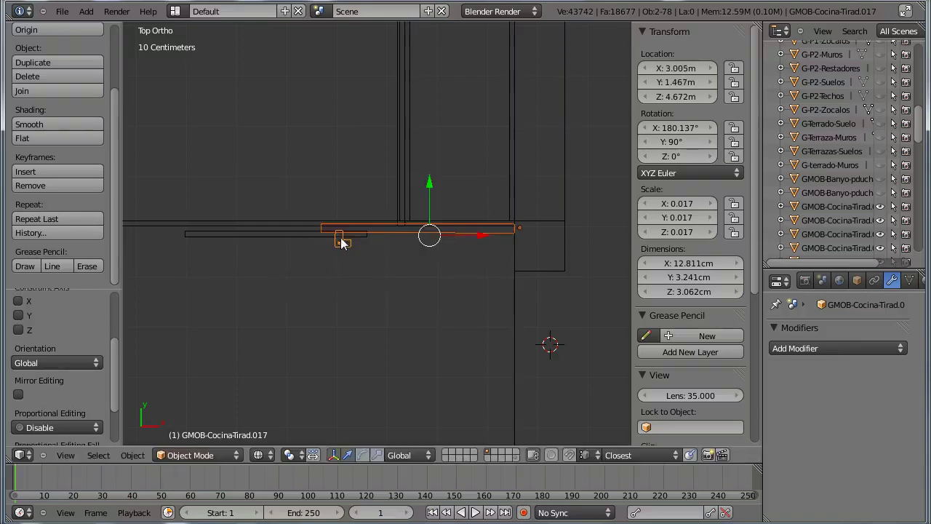
Slide the handle copy along X to about X 3.166 m, Y 1.467 m
right_click(340, 242)
key(g)
key(x)
click(431, 248)
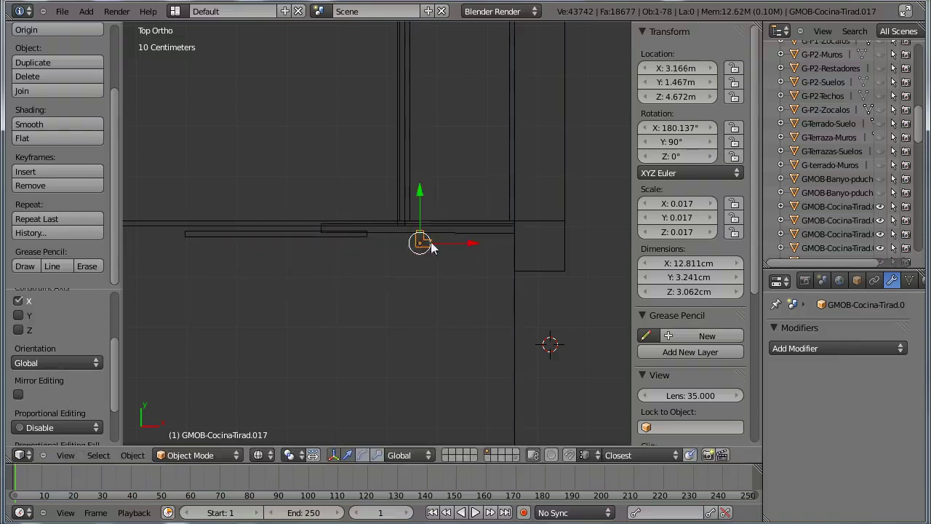
right_click(325, 229)
Shift the thin bar's geometry along X in Edit Mode
key(Tab)
key(g)
key(x)
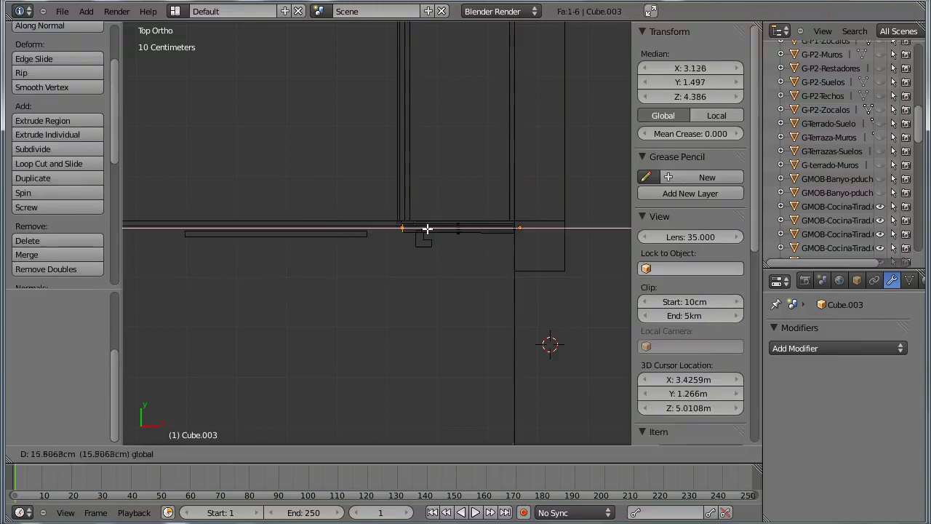
click(430, 229)
key(Tab)
View the bar in 3D with solid shading and bring the cabinets' layer back
middle_drag(453, 313, 458, 209)
key(z)
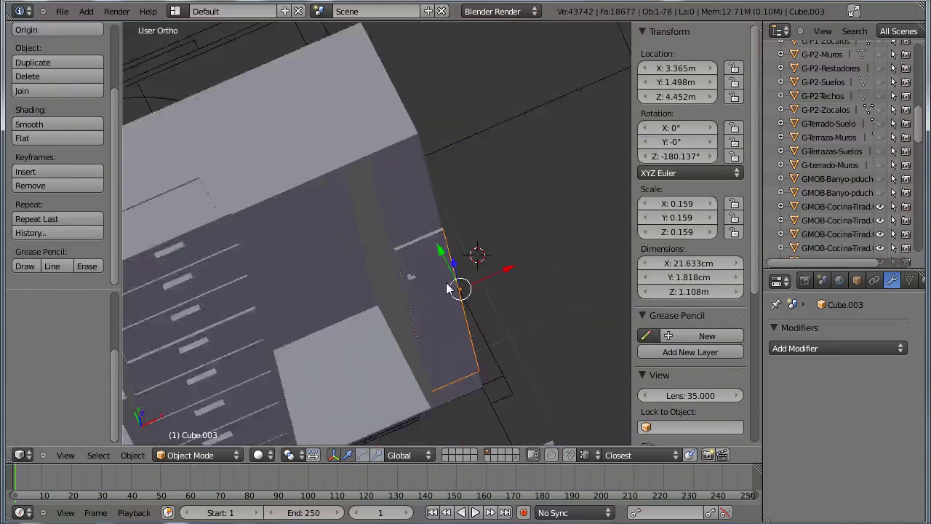
middle_drag(453, 284, 426, 280)
key(2)
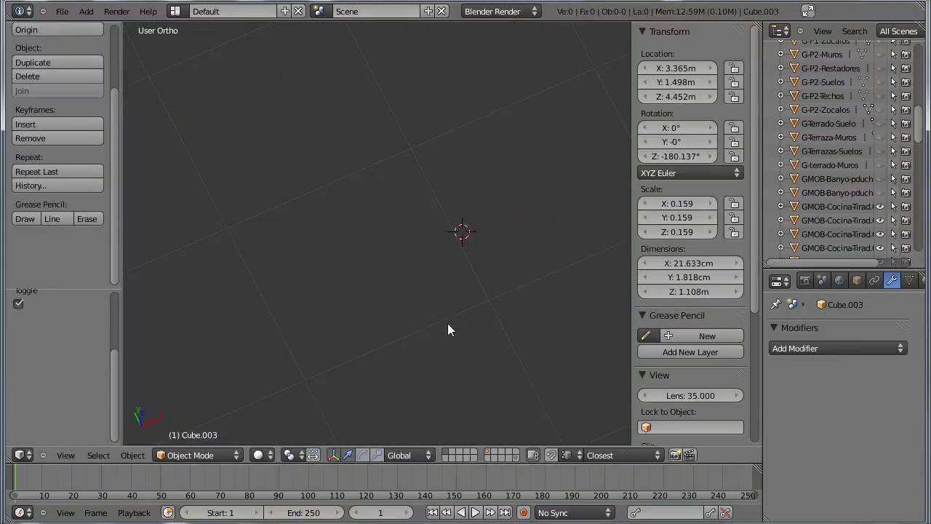
click(489, 456)
Raise the panel's top edge upward in Edit Mode
key(Tab)
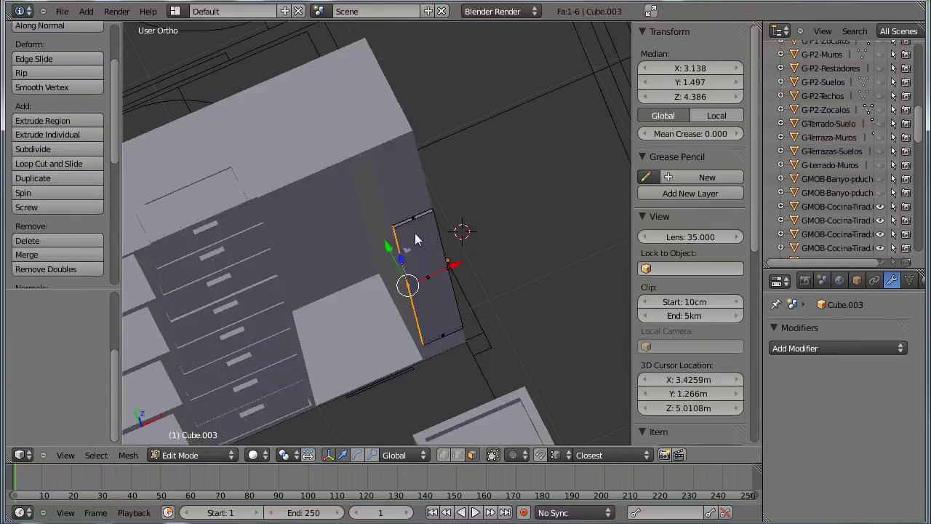
right_click(413, 217)
drag(410, 196, 389, 132)
right_click(443, 335)
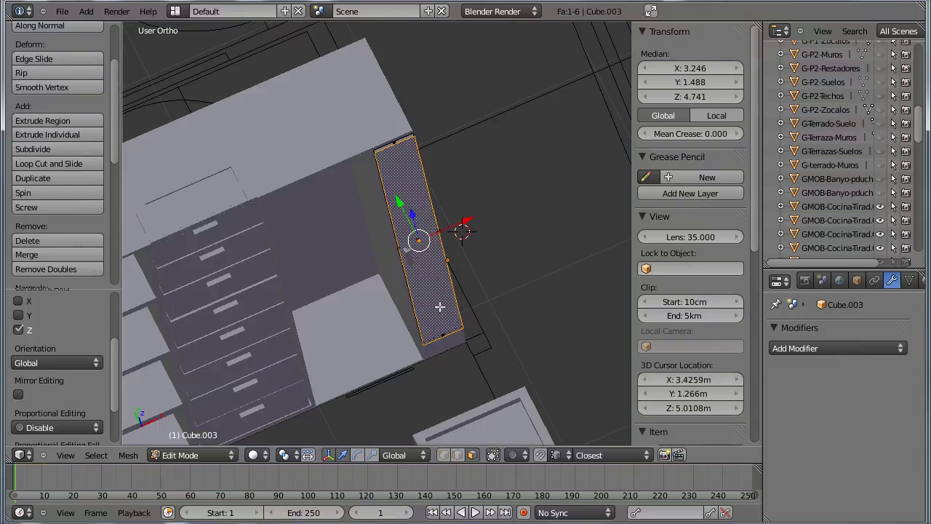
middle_drag(445, 347, 468, 358)
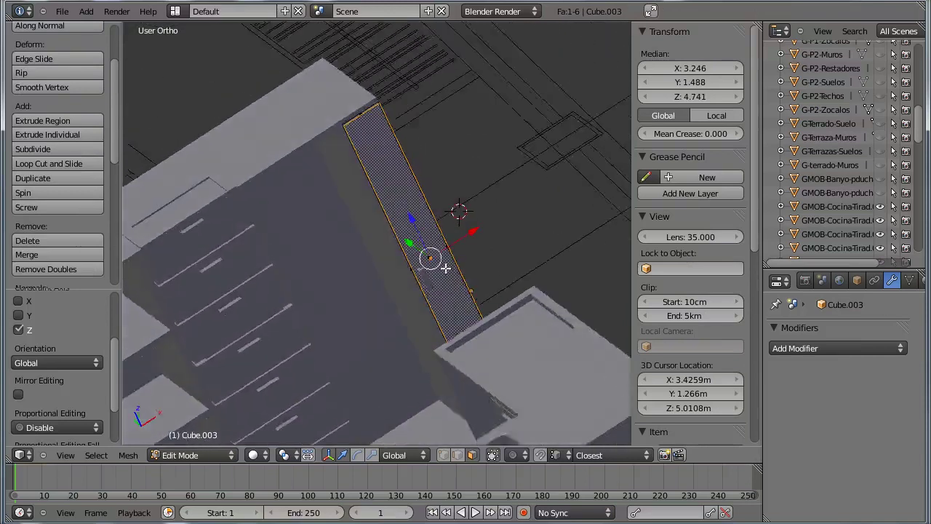
scroll(469, 374, up, 3)
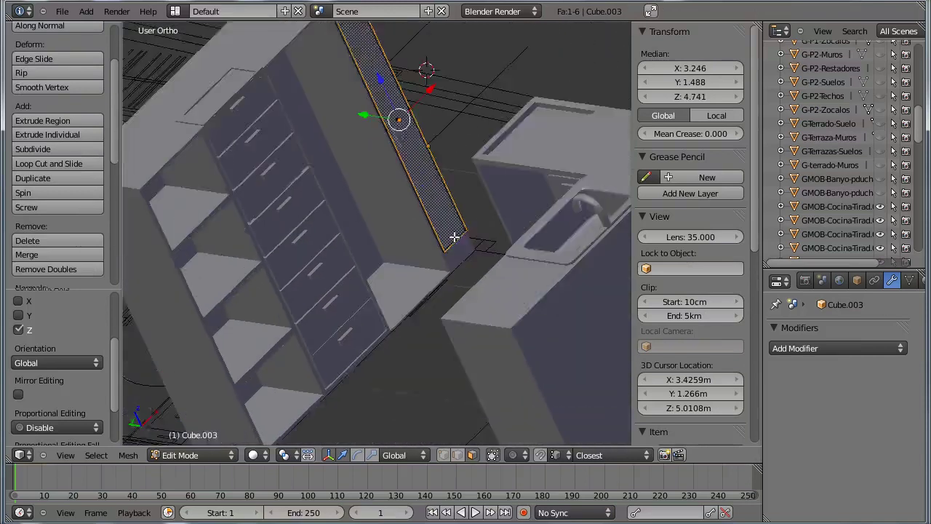
scroll(481, 254, up, 2)
scroll(561, 243, up, 2)
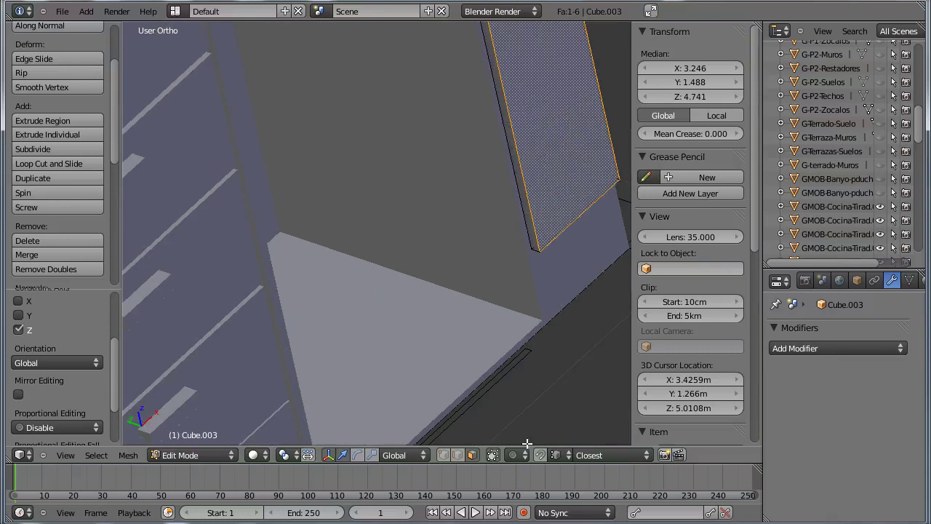
Move the panel's lower edge so it reaches the full 1.966 m height
right_click(572, 237)
key(g)
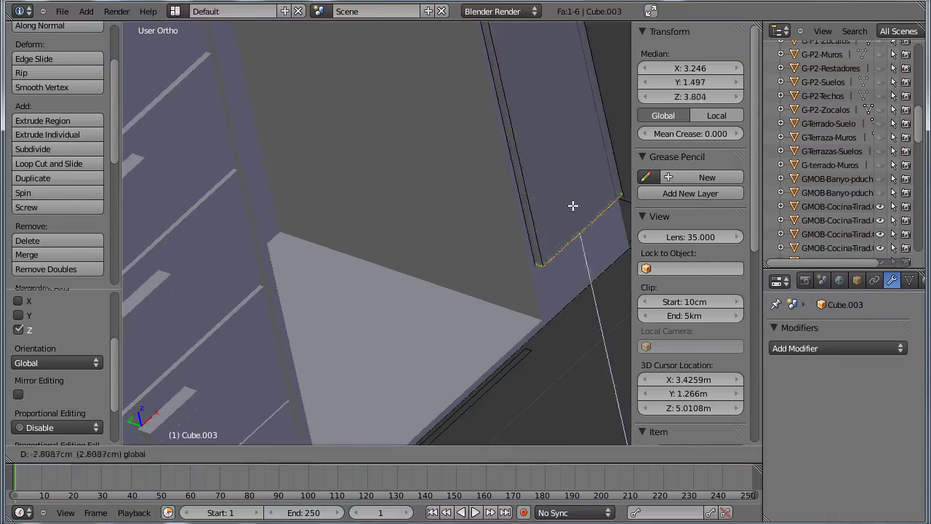
click(580, 254)
key(Tab)
scroll(524, 270, down, 5)
mouse_move(507, 270)
middle_down()
mouse_move(534, 354)
mouse_move(472, 313)
mouse_move(478, 347)
mouse_move(469, 329)
middle_up()
scroll(520, 353, down, 2)
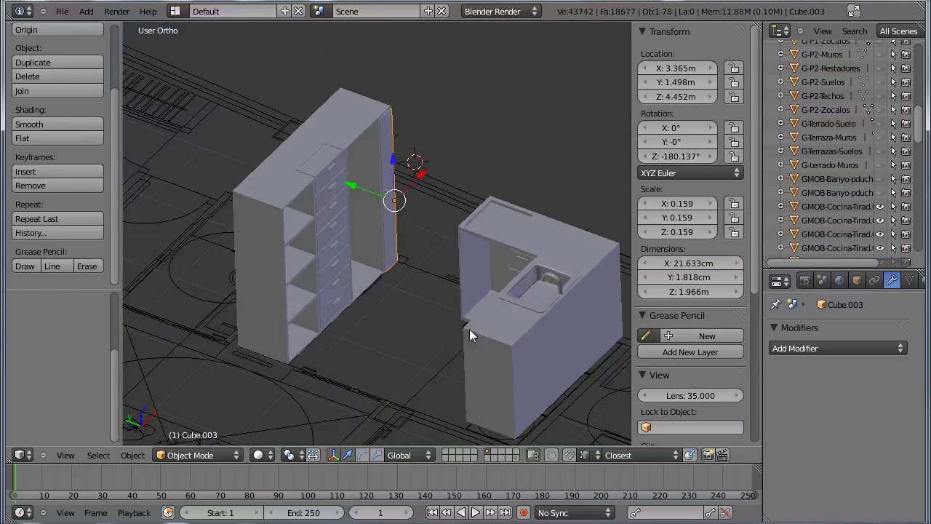